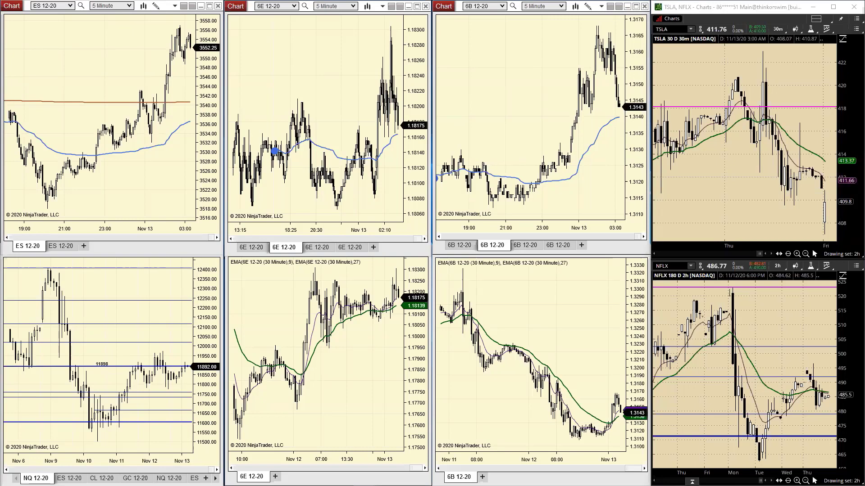
Switch from the NinjaTrader workspace to the thinkorswim window with six 30-minute stock charts.
key(alt+Tab)
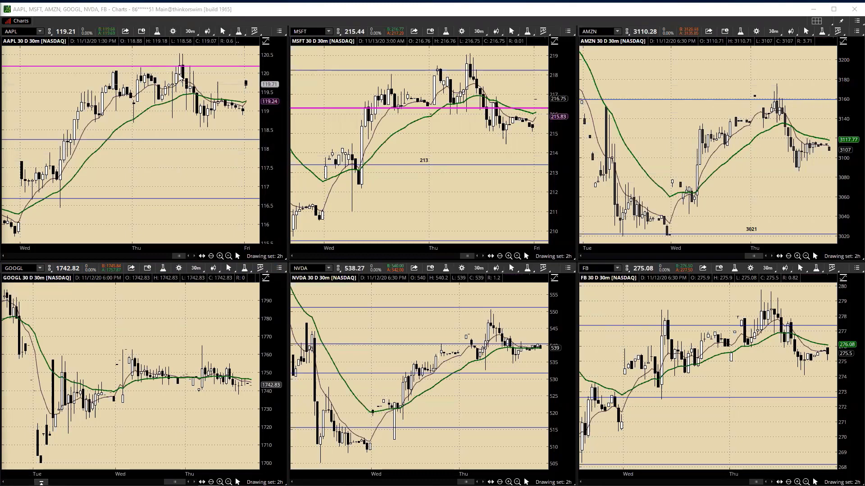
Set the AAPL, MSFT, AMZN, GOOGL, NVDA and FB charts to D 3 Y : 1D.
click(191, 35)
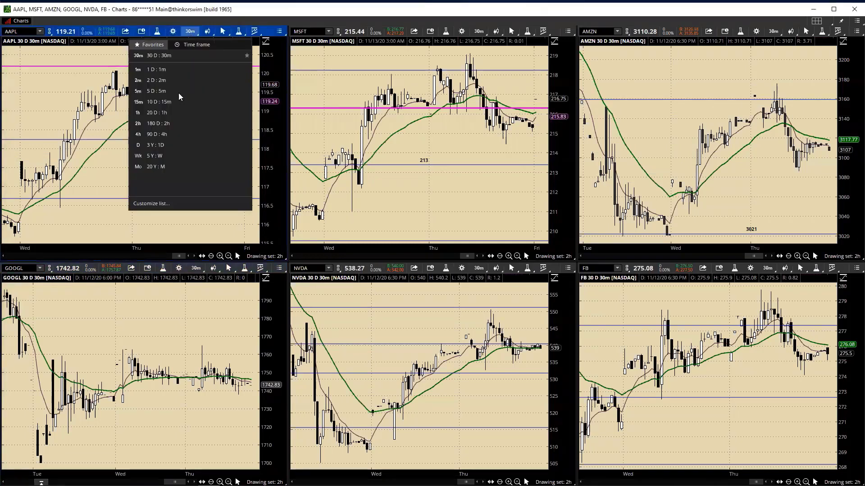
click(163, 145)
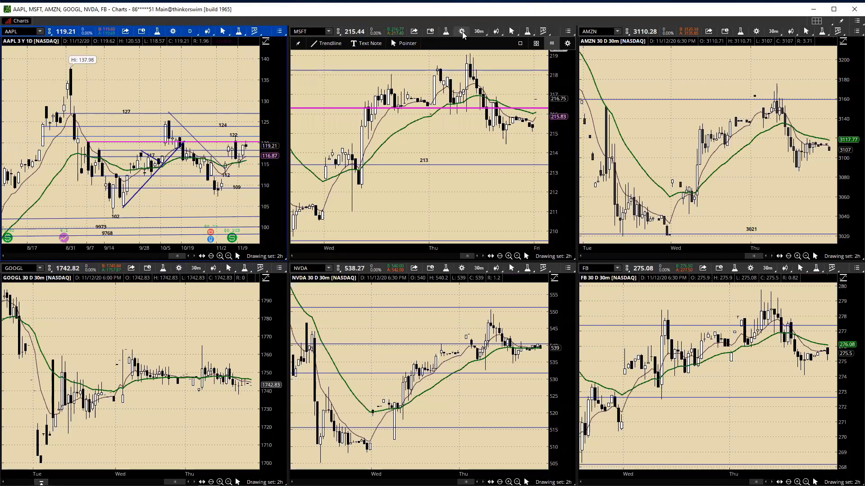
click(479, 31)
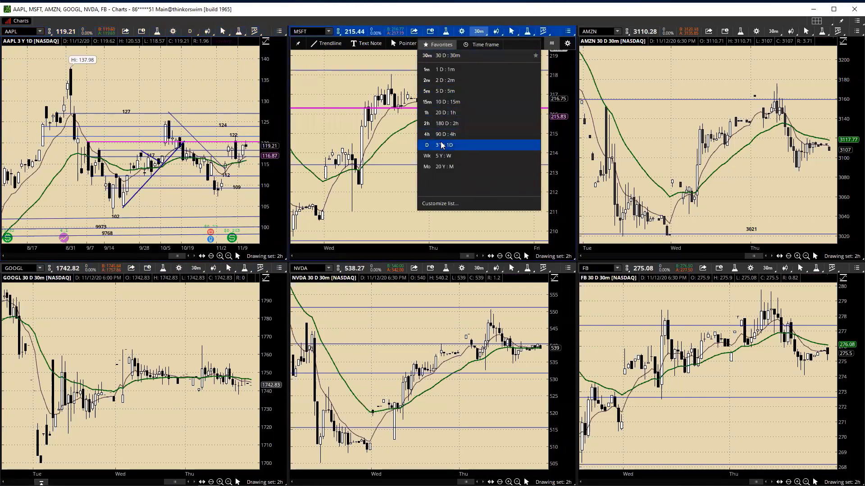
click(444, 145)
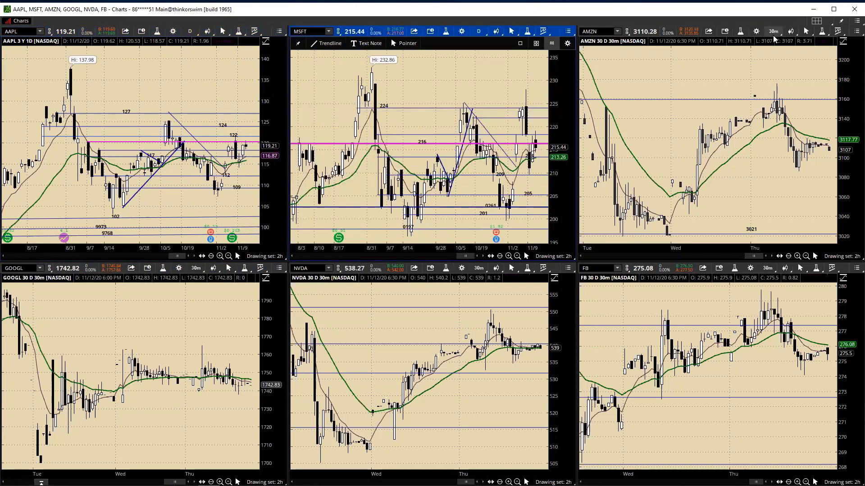
click(773, 31)
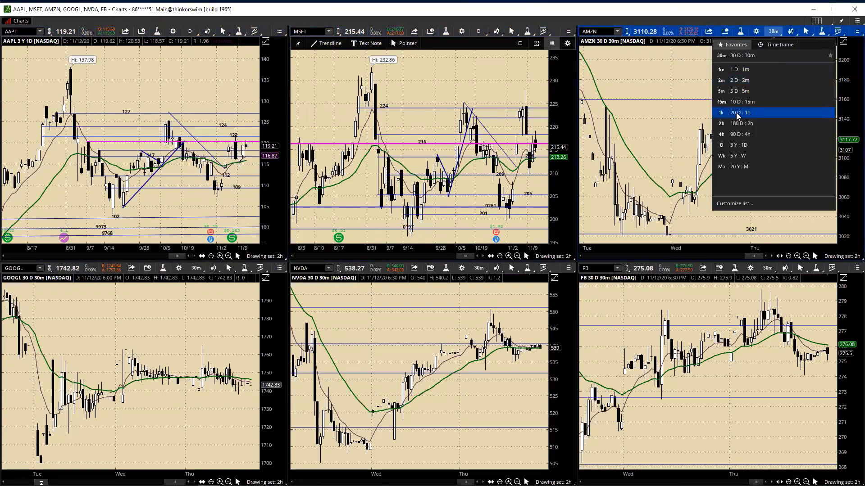
click(733, 145)
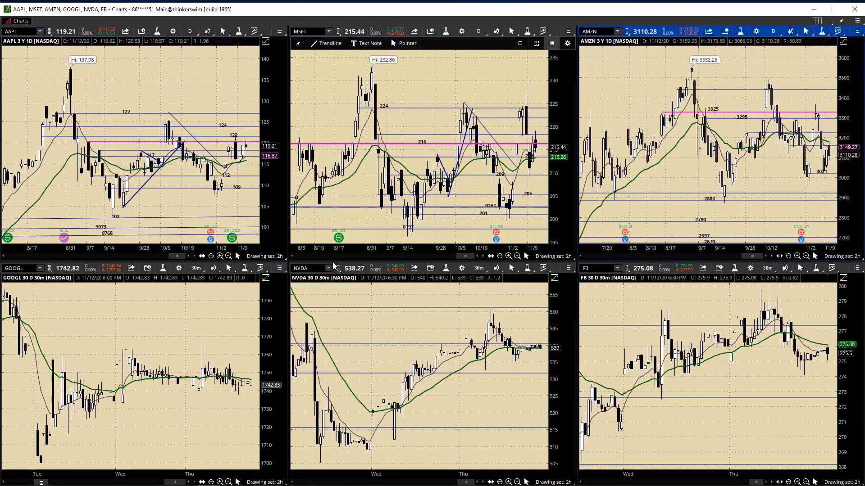
click(198, 273)
click(178, 382)
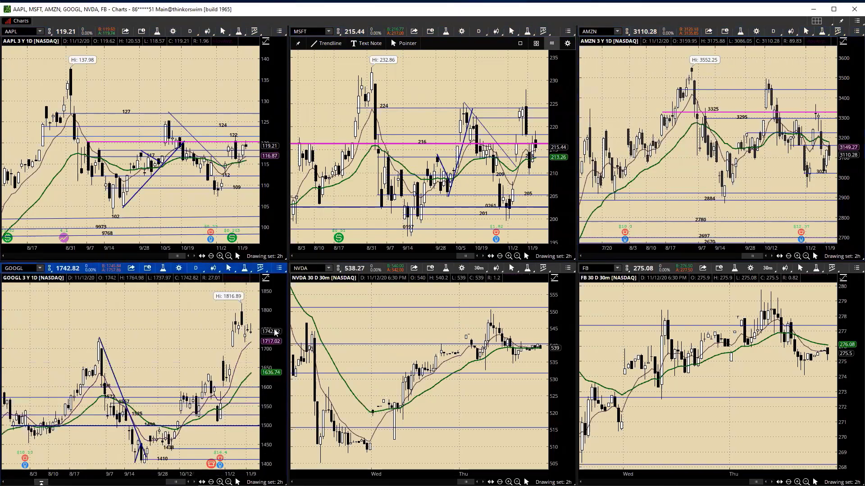
click(480, 268)
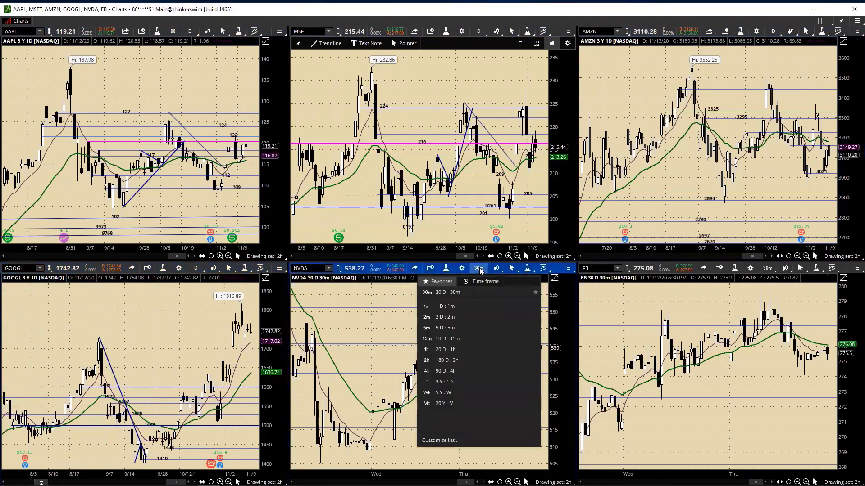
click(459, 378)
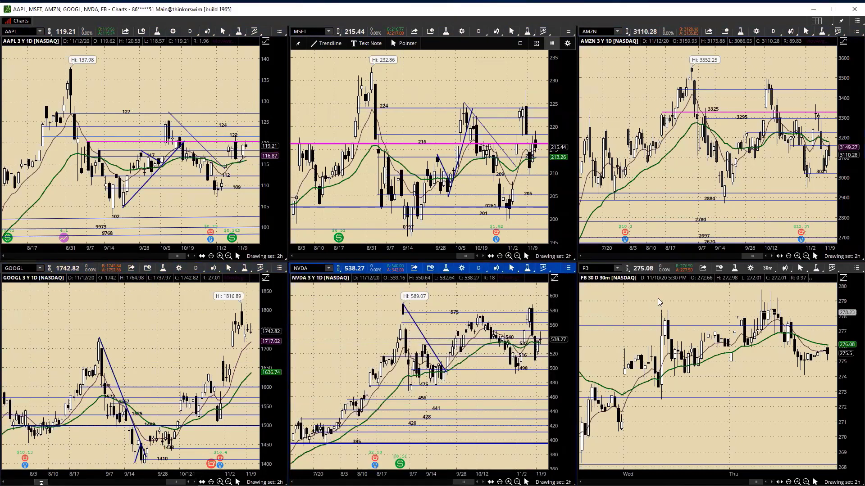
click(768, 268)
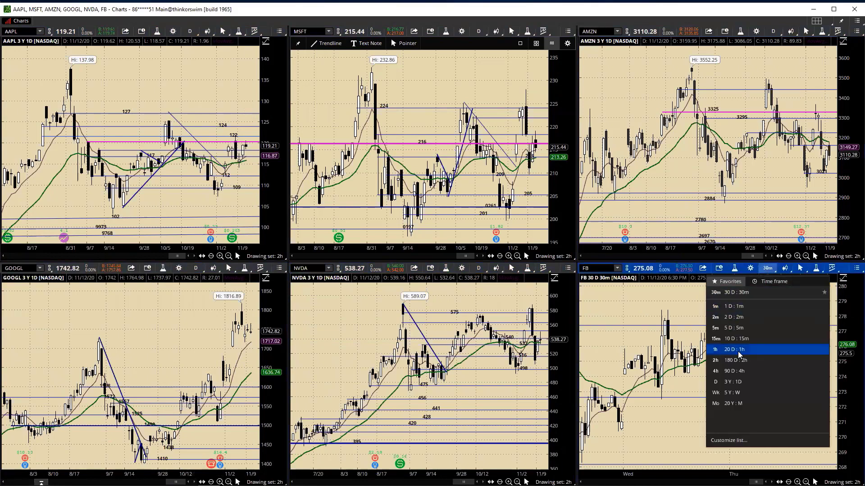
click(734, 382)
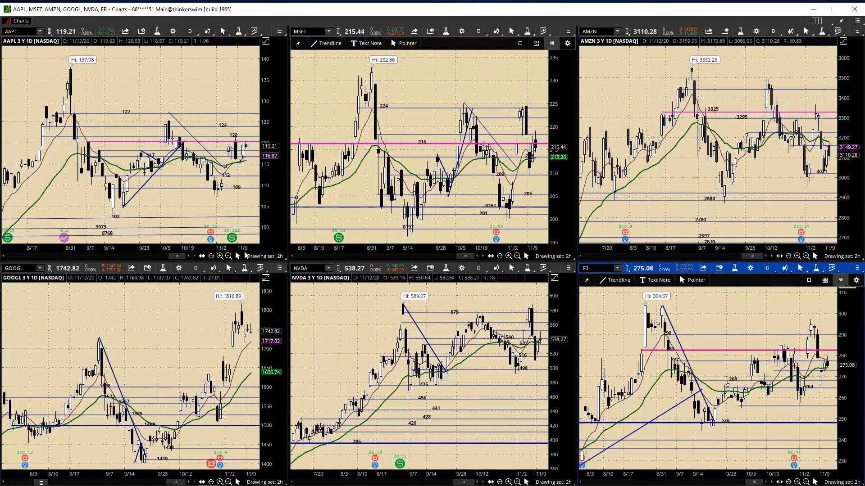
Zoom the AAPL chart in on recent months and make the NVDA chart active.
drag(241, 248, 261, 248)
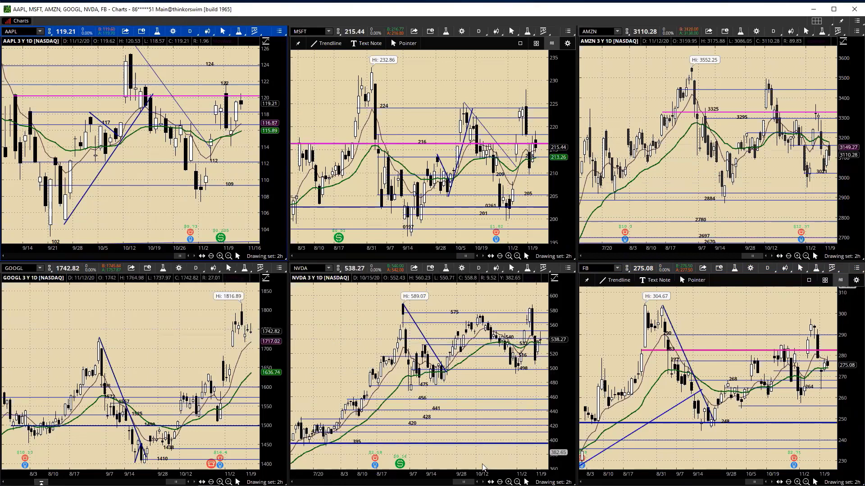
scroll(540, 362, up, 3)
scroll(526, 370, up, 2)
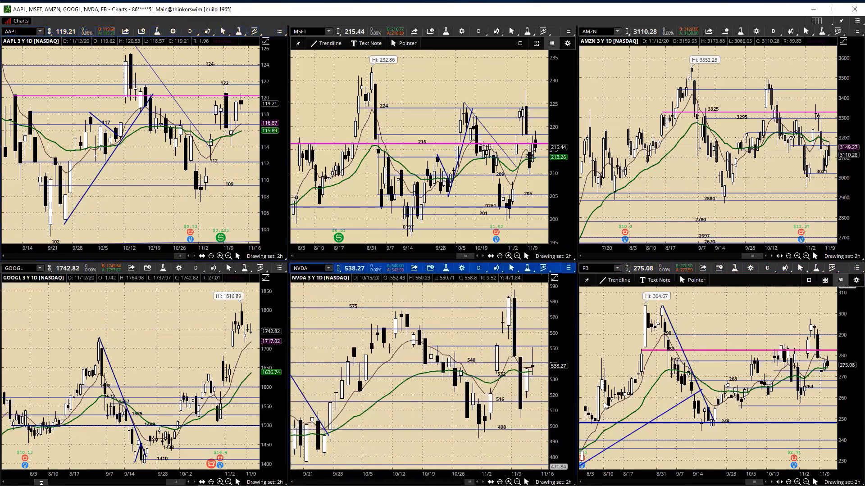
click(525, 371)
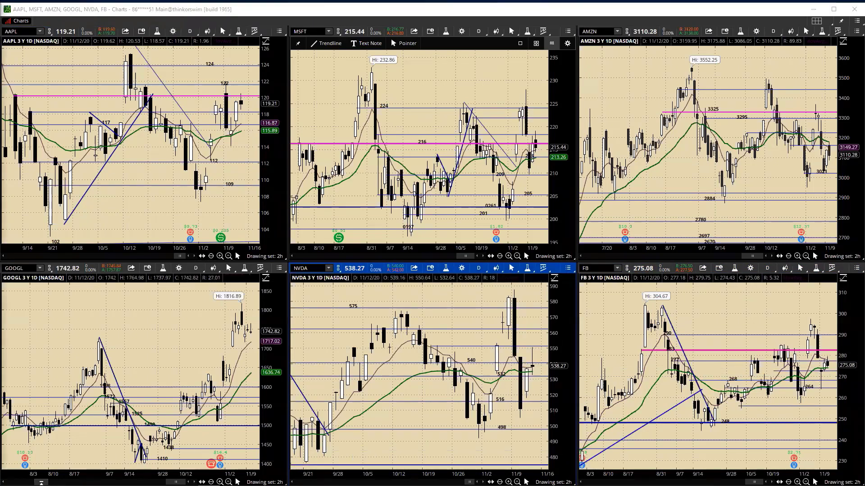
Set TSLA and NFLX to 3-year daily bars, zoom TSLA to recent weeks, and move the window aside.
key(alt+Tab)
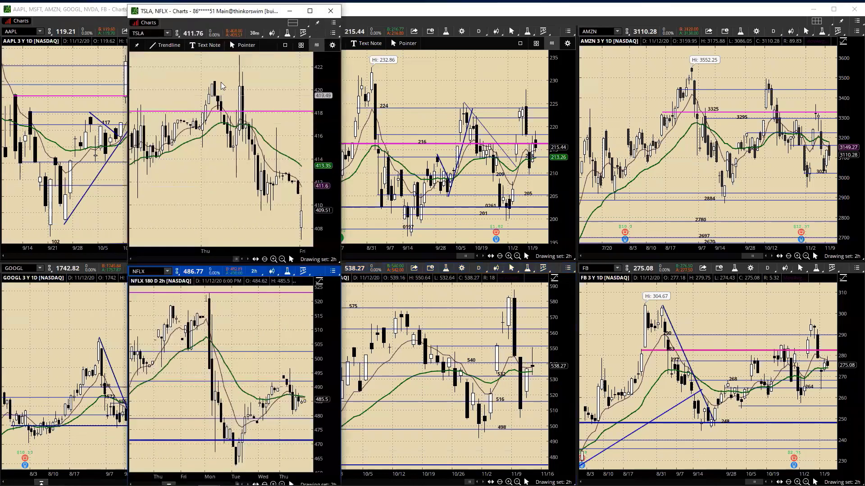
click(254, 33)
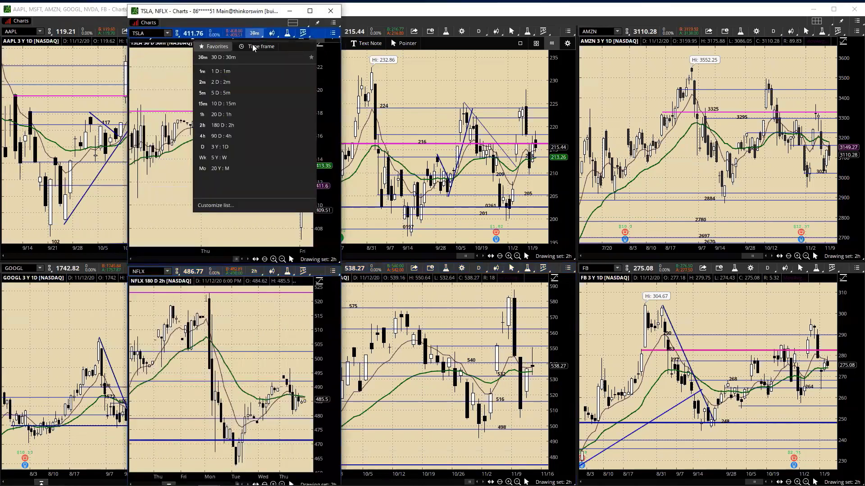
click(220, 146)
click(254, 272)
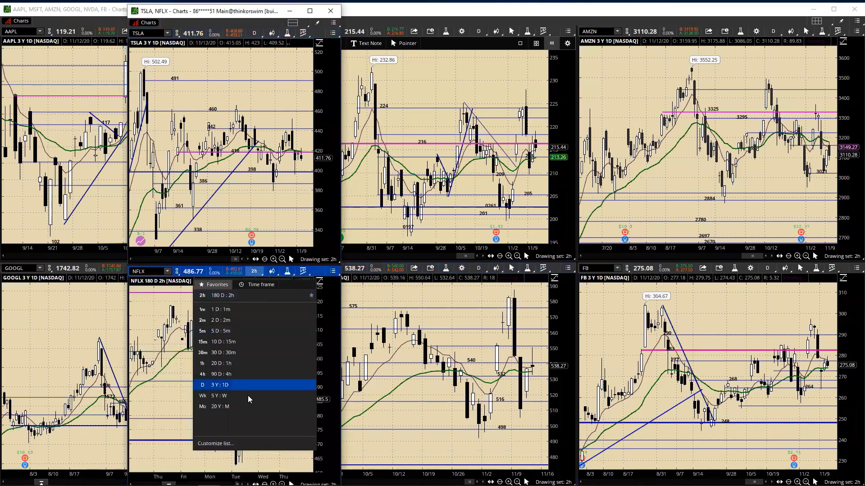
click(221, 385)
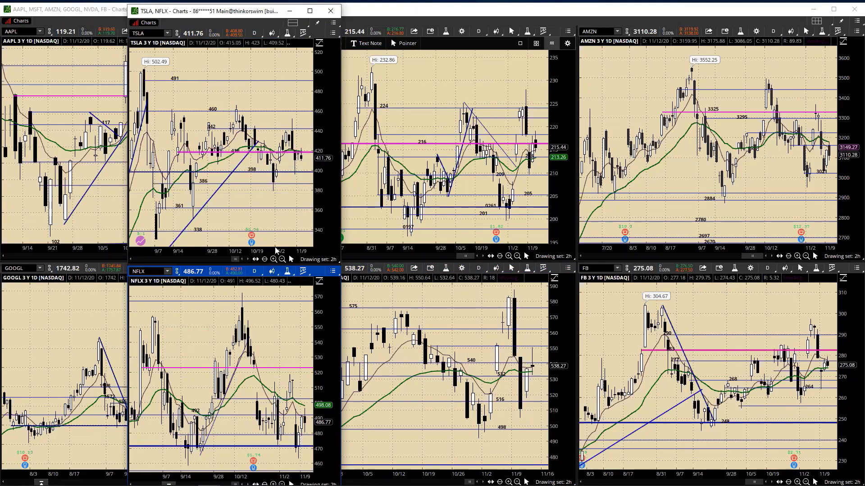
drag(277, 248, 239, 256)
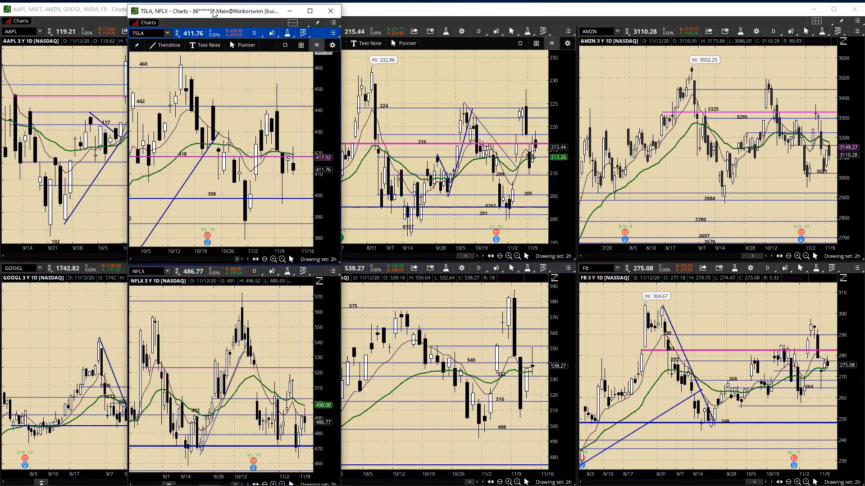
drag(213, 13, 0, 14)
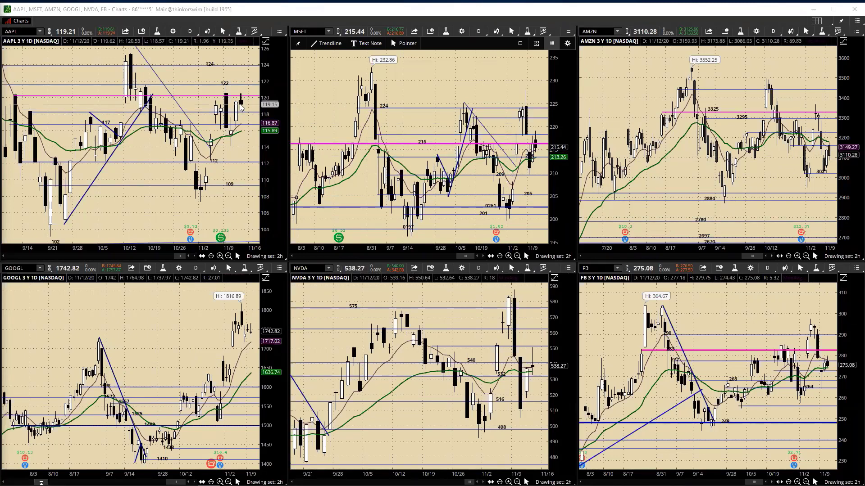
Add a horizontal price level near 116.41 on the AAPL daily chart.
click(253, 126)
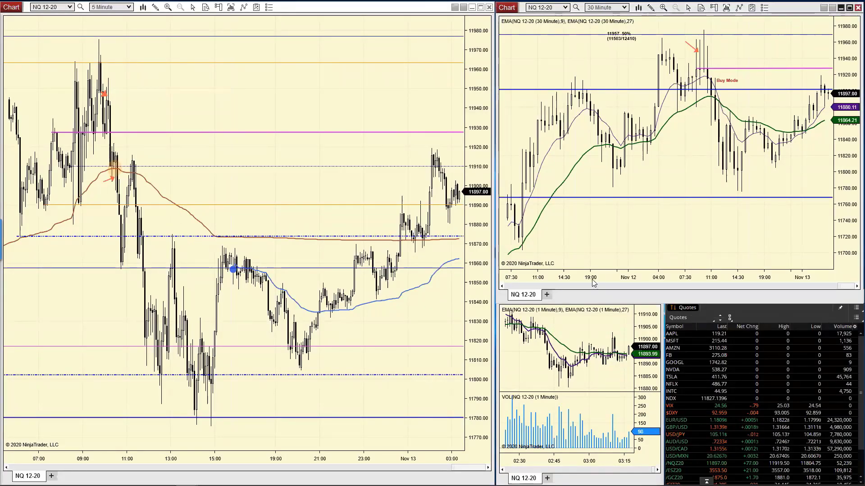
Change the NQ 30-minute chart's Buy Mode text label to read Sell Mode.
drag(593, 280, 608, 280)
click(739, 68)
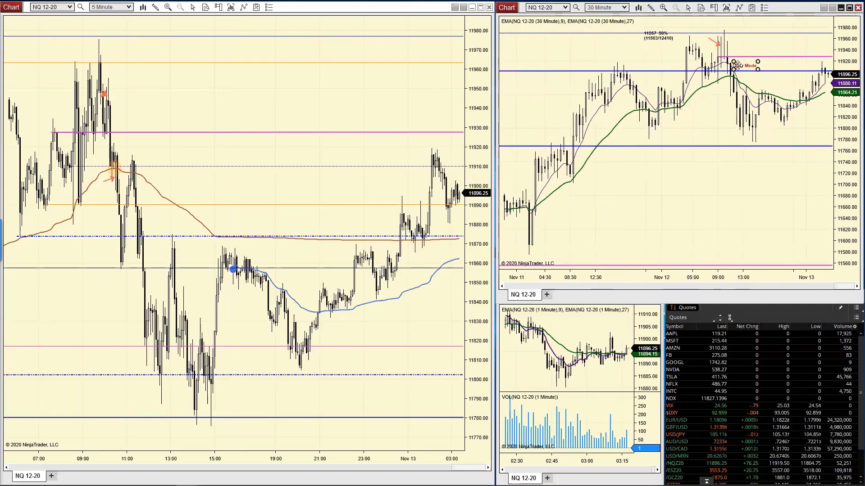
right_click(740, 69)
click(763, 113)
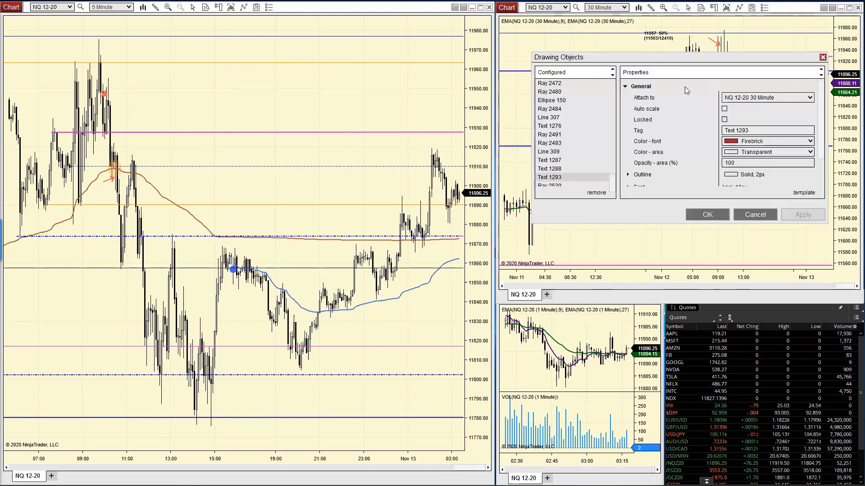
scroll(742, 159, down, 3)
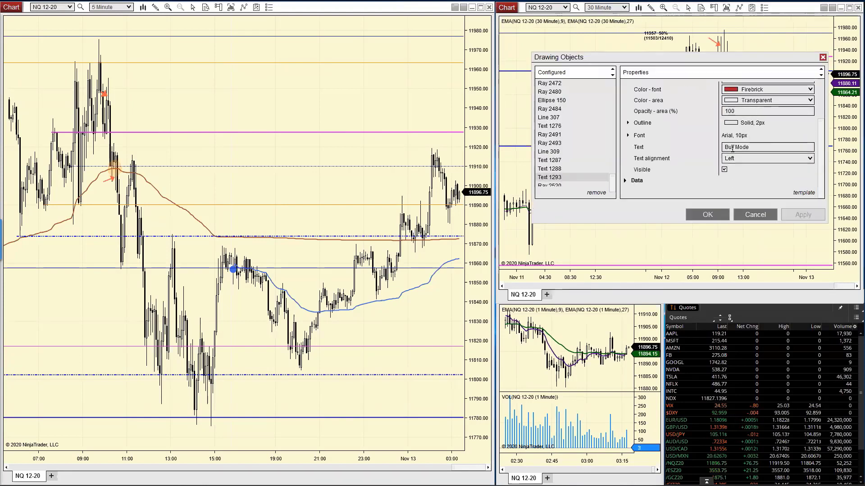
click(736, 148)
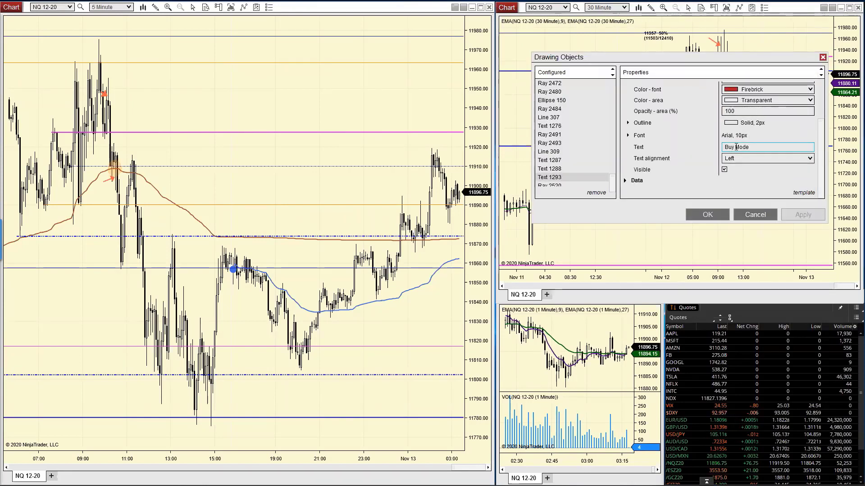
click(736, 148)
key(BackSpace)
key(BackSpace)
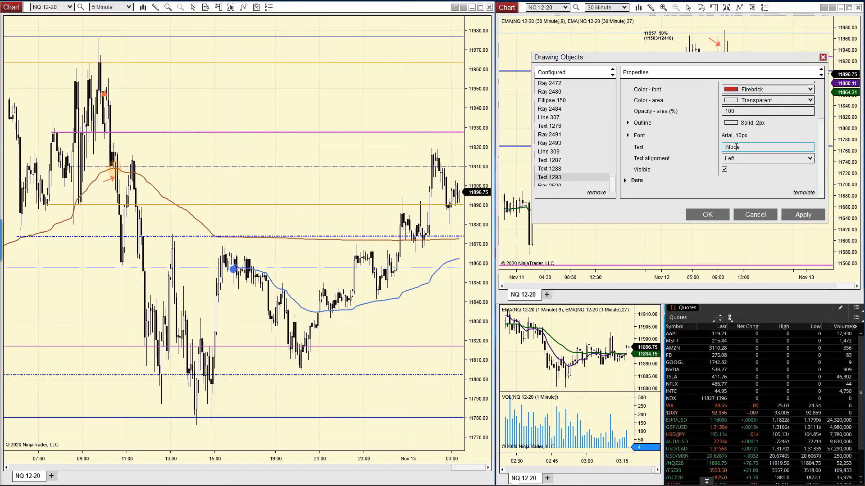
text(Sell)
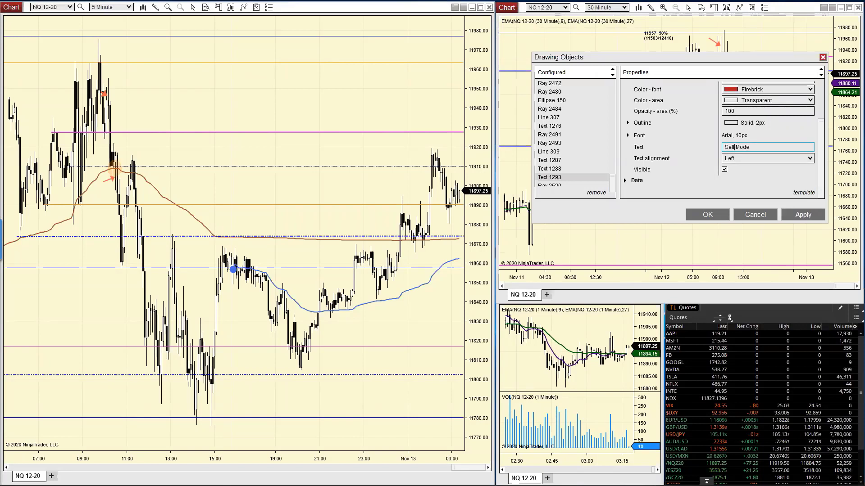
click(793, 214)
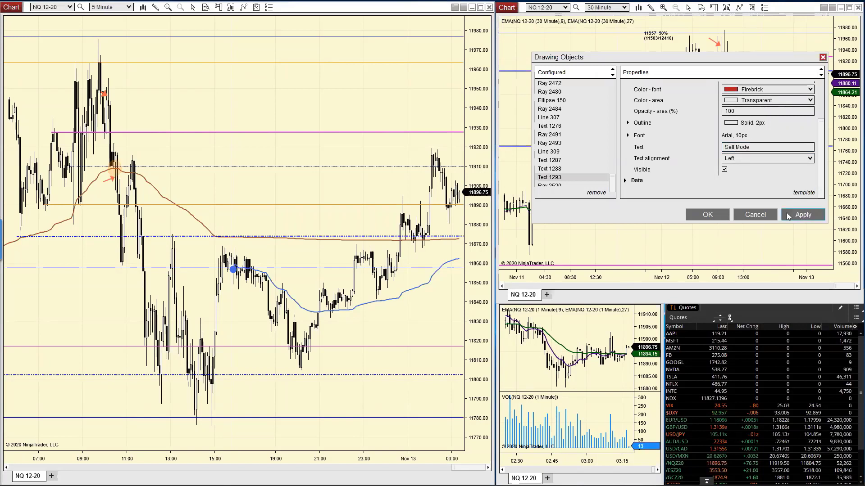
click(727, 214)
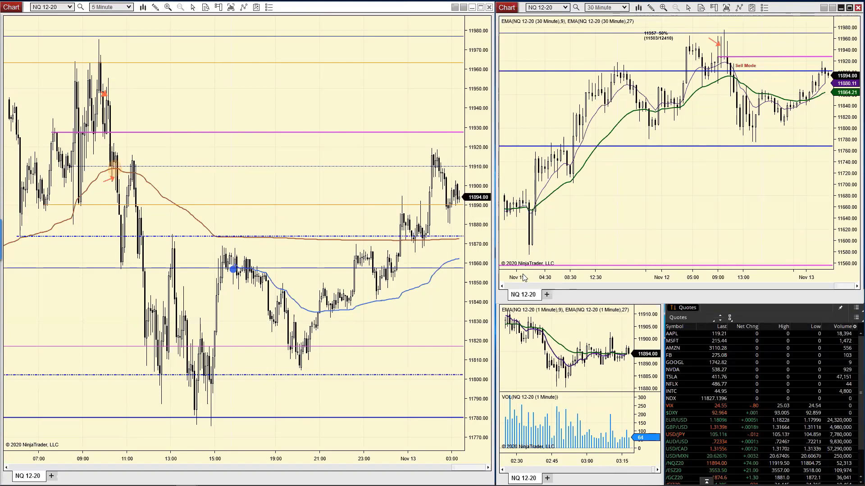
Zoom the NQ 30-minute chart's time axis out and back in.
scroll(538, 277, down, 5)
scroll(535, 279, up, 3)
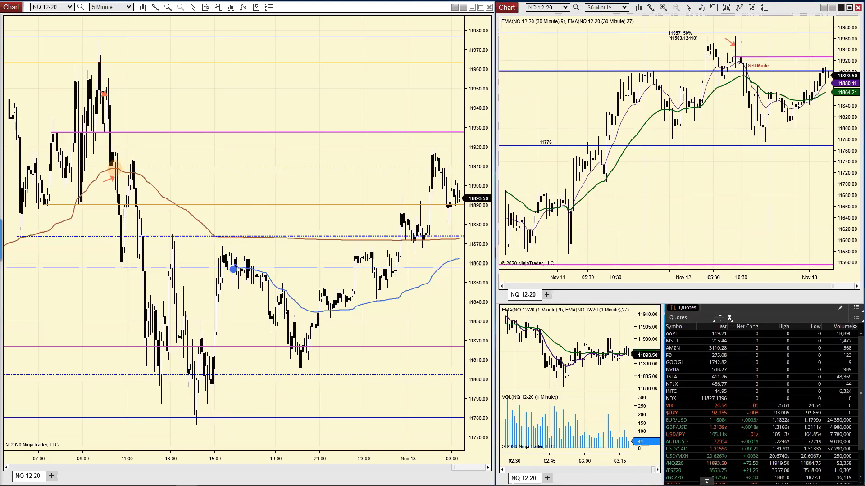
drag(757, 58, 747, 65)
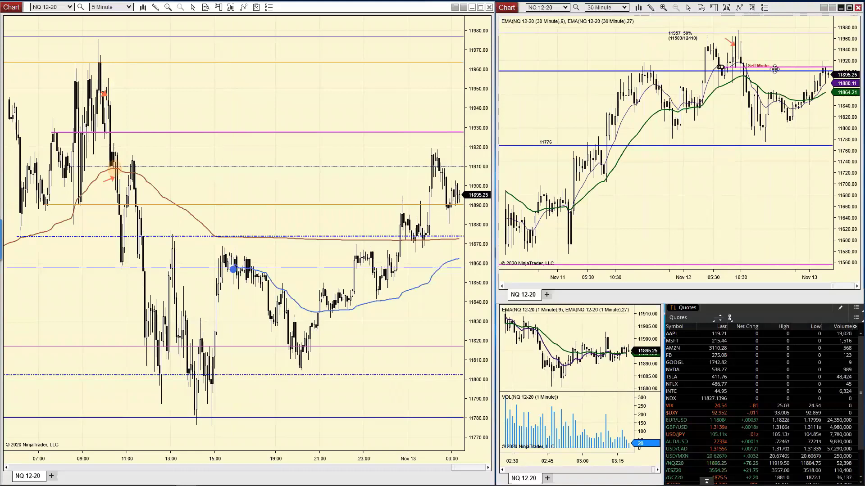
drag(776, 67, 784, 56)
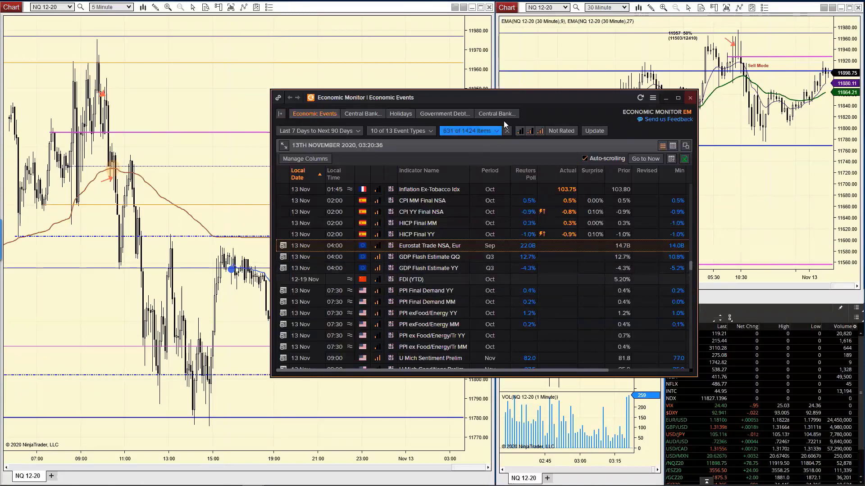
Move the Economic Monitor events window to the lower left, uncovering the NQ 5-minute chart.
drag(518, 97, 21, 170)
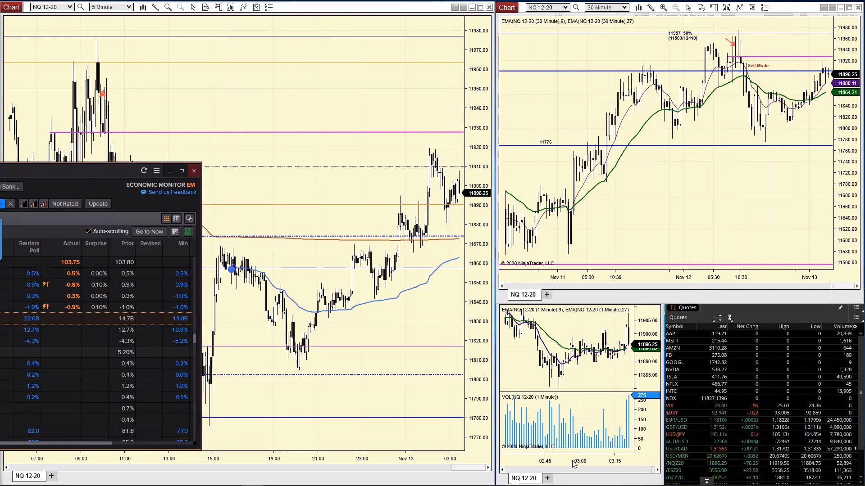
Widen and restore the 1-minute chart's span, then recentre the events window and scroll its list.
drag(574, 464, 590, 463)
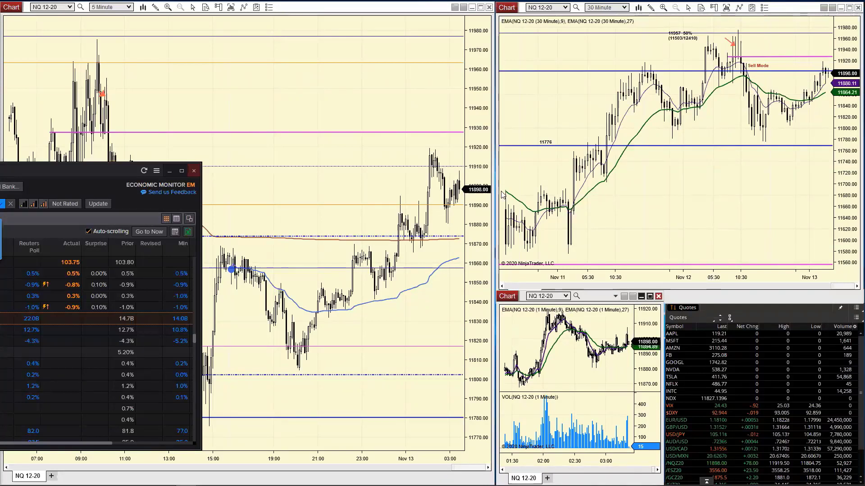
drag(611, 465, 564, 462)
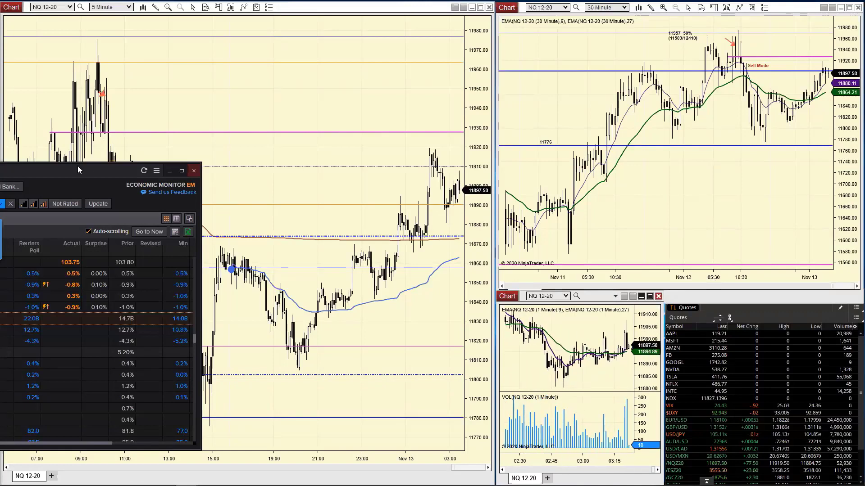
drag(78, 166, 437, 116)
scroll(426, 250, down, 2)
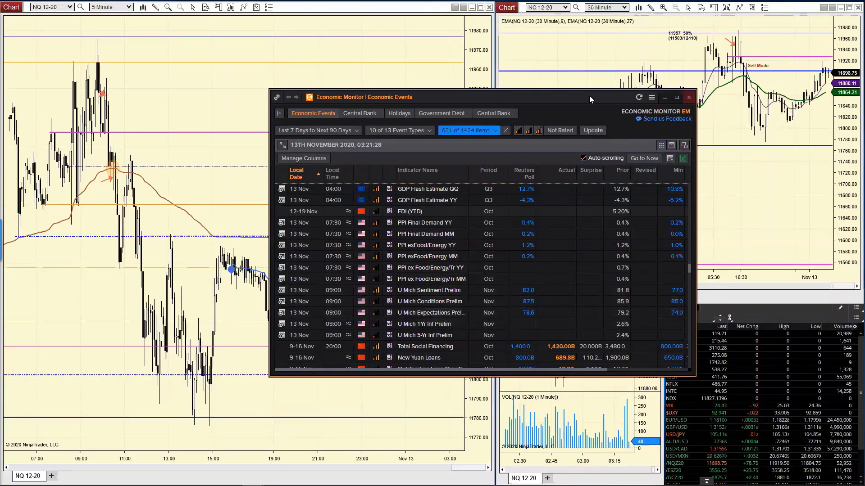
Close the Economic Monitor events window over the NQ charts.
click(689, 98)
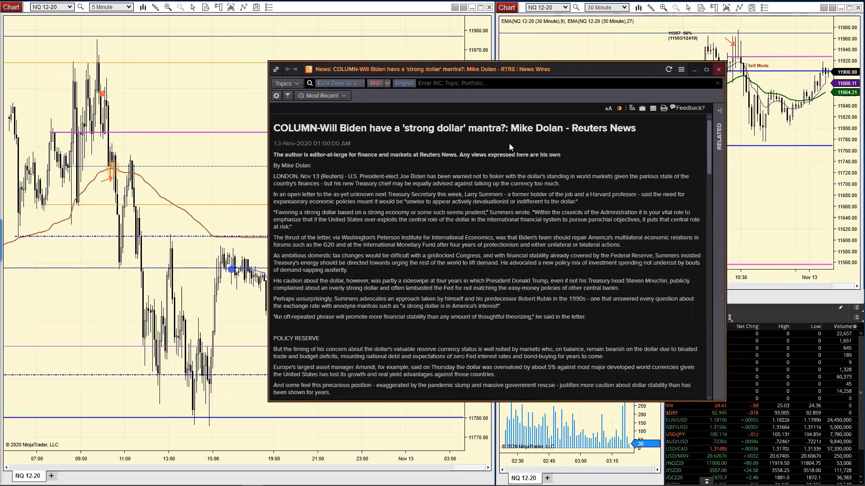
scroll(420, 185, down, 1)
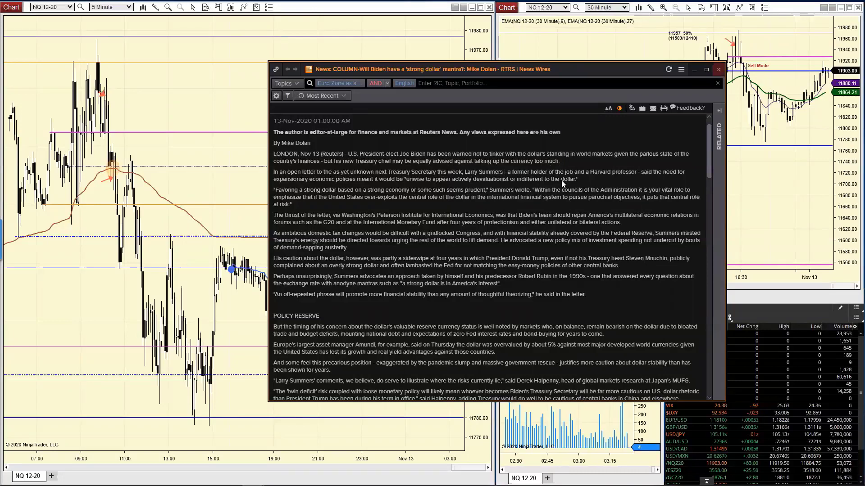
scroll(540, 180, down, 1)
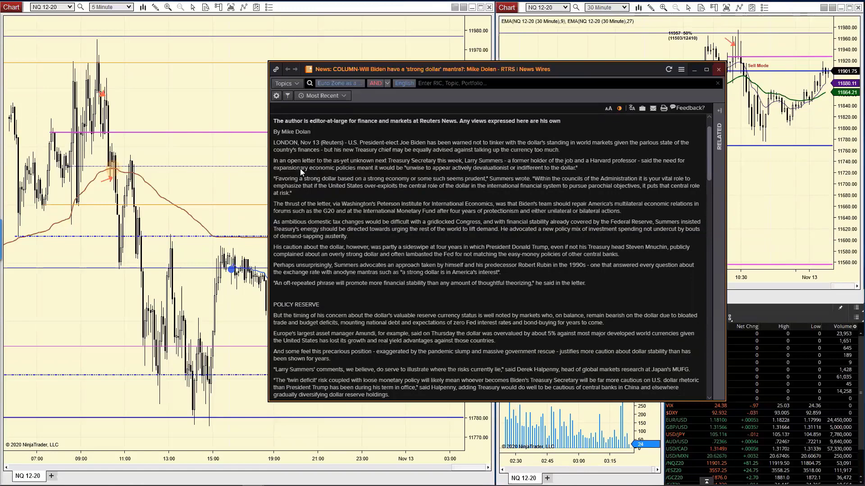
scroll(300, 169, down, 3)
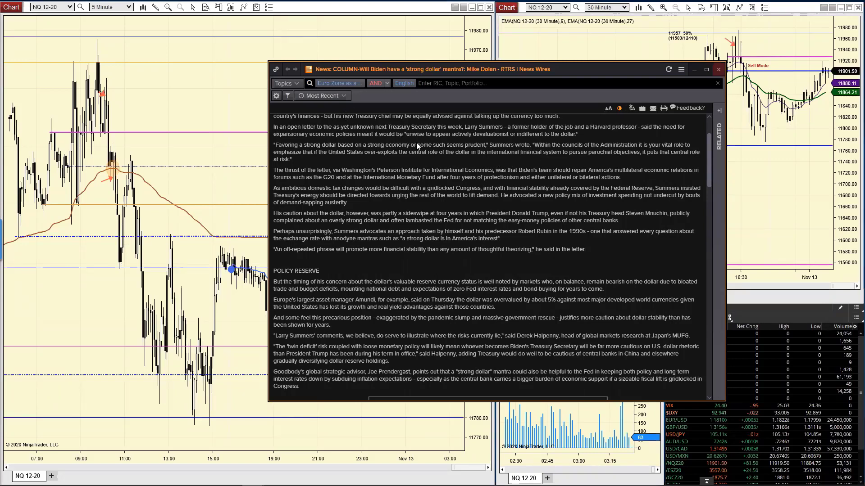
scroll(415, 151, down, 1)
scroll(418, 153, up, 1)
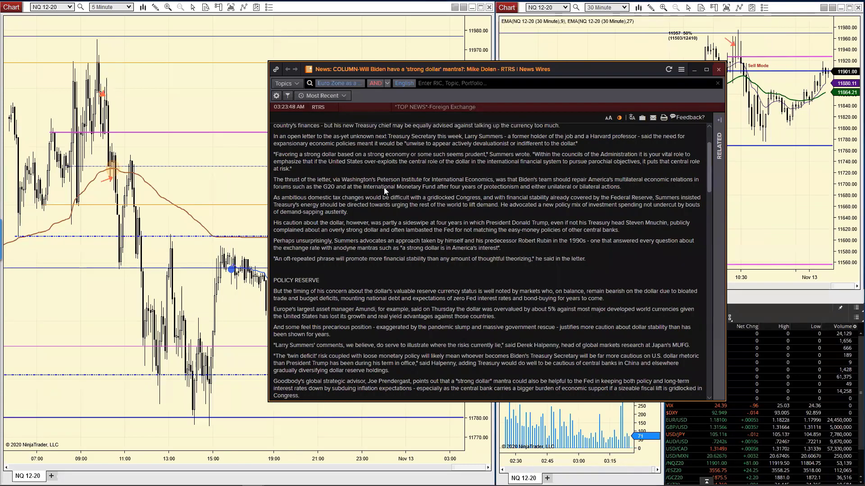
scroll(386, 188, down, 1)
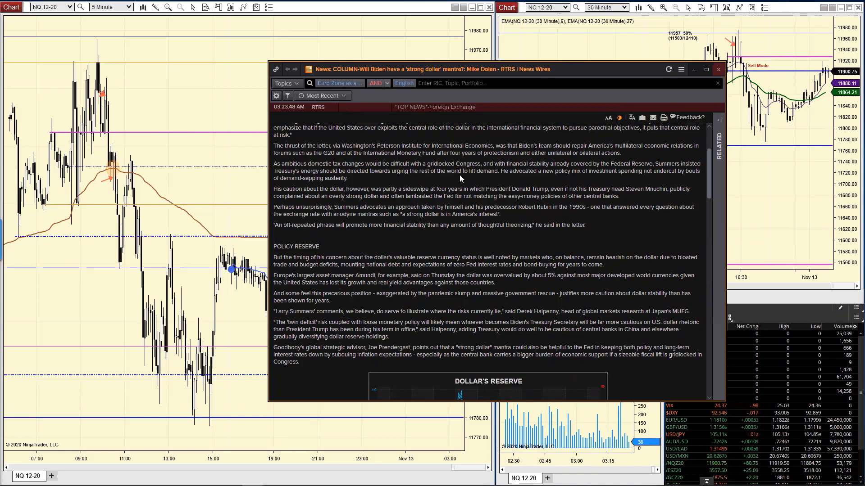
scroll(480, 182, down, 1)
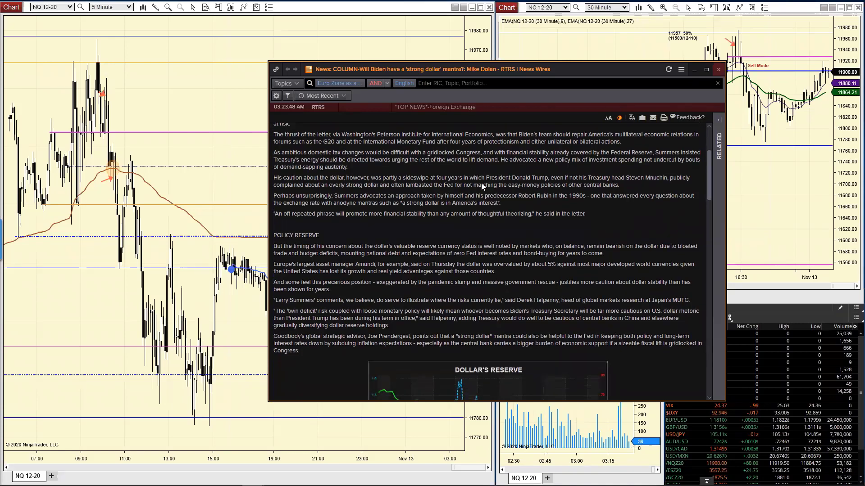
scroll(485, 185, down, 2)
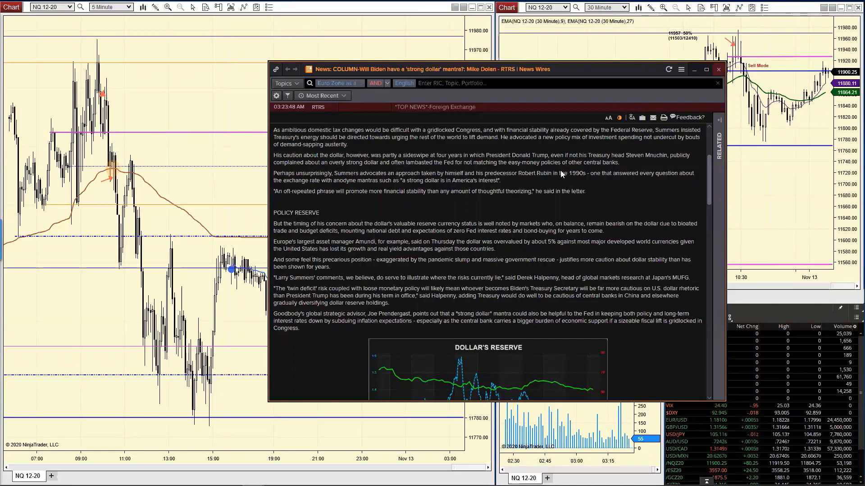
scroll(561, 178, down, 2)
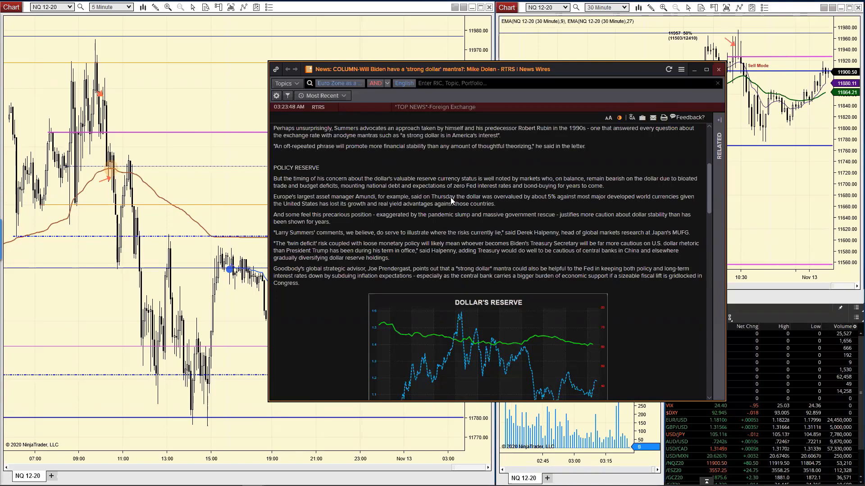
scroll(450, 197, down, 2)
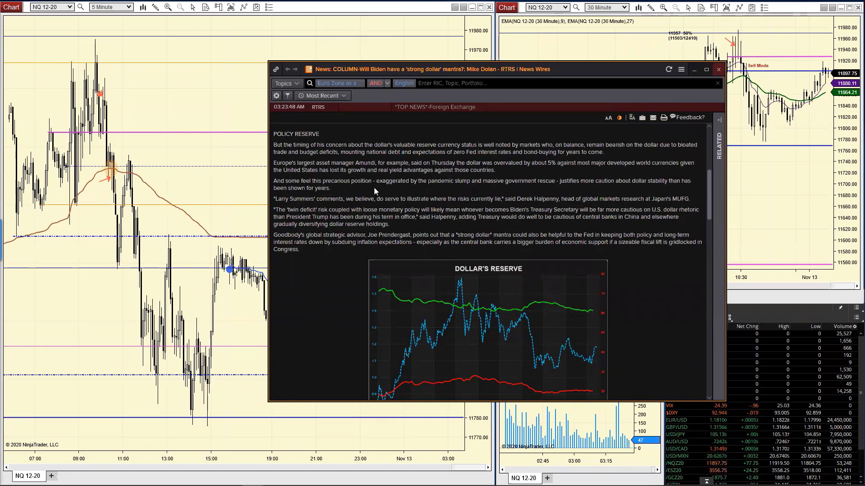
scroll(450, 192, down, 1)
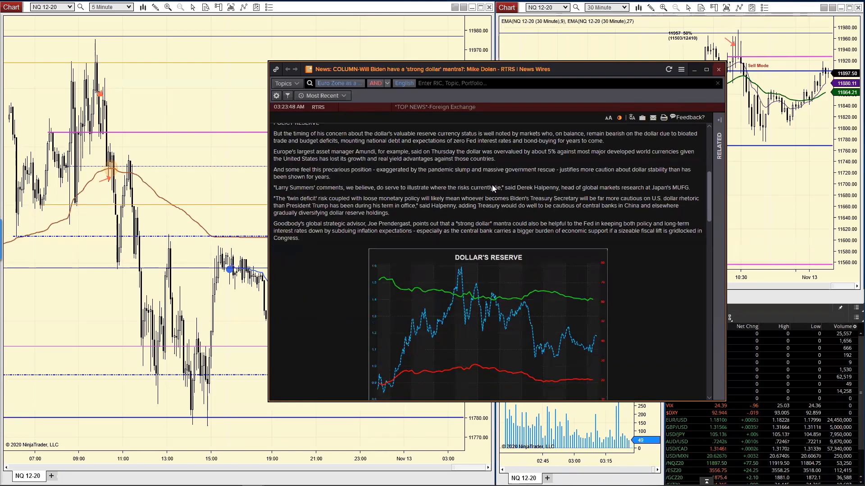
scroll(500, 176, down, 1)
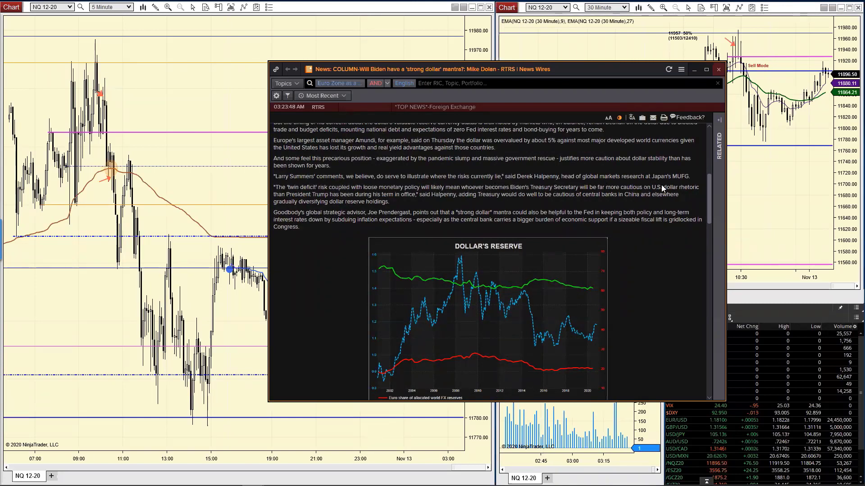
scroll(479, 323, down, 1)
scroll(479, 323, down, 10)
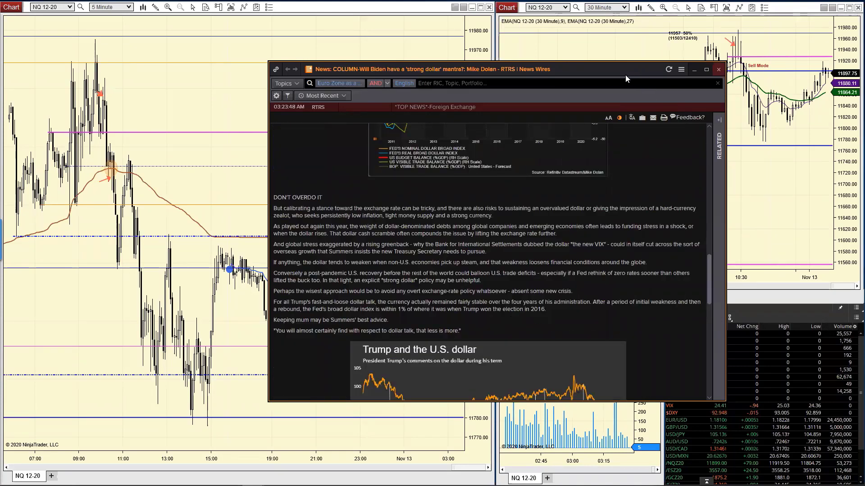
Move the Reuters news article aside and send it behind the NQ charts.
drag(621, 71, 1, 12)
key(alt+Tab)
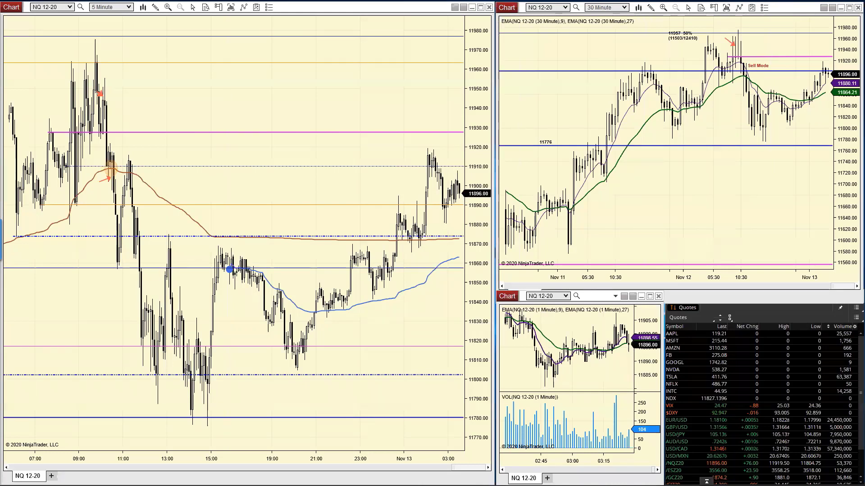
Switch from NinjaTrader to the thinkorswim window of six daily stock charts.
key(alt+Tab)
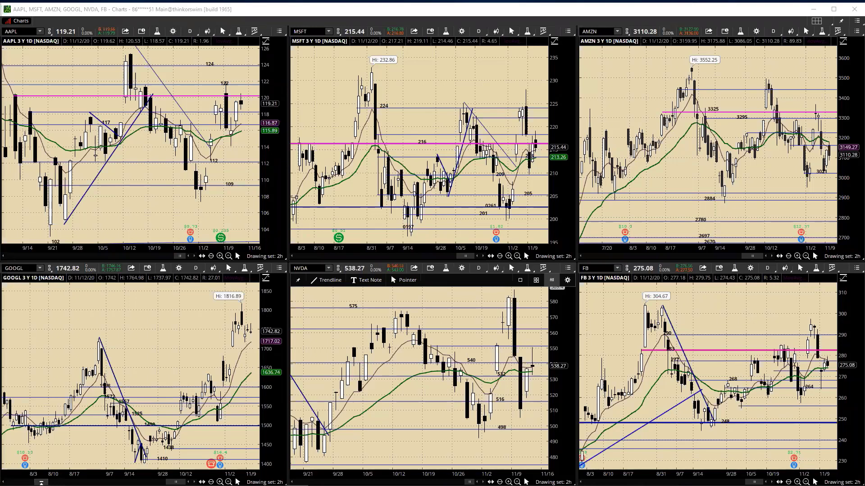
Replace AAPL with EUR/USD in the top-left thinkorswim chart.
mouse_move(208, 41)
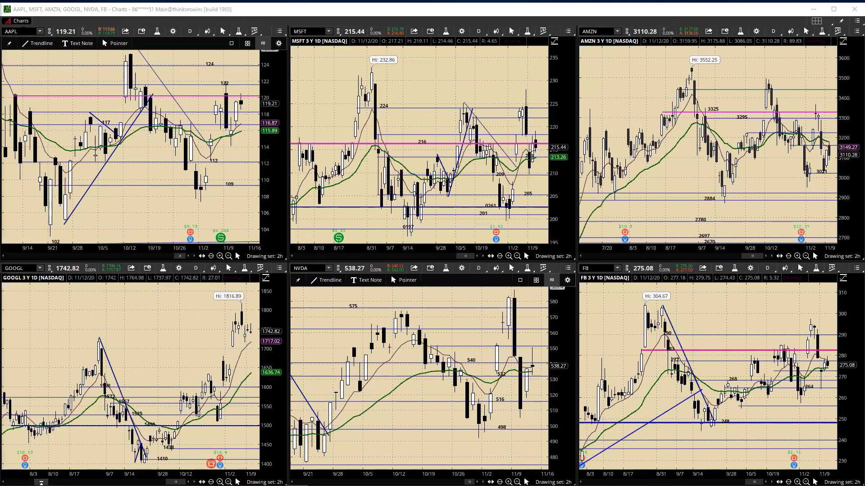
click(11, 32)
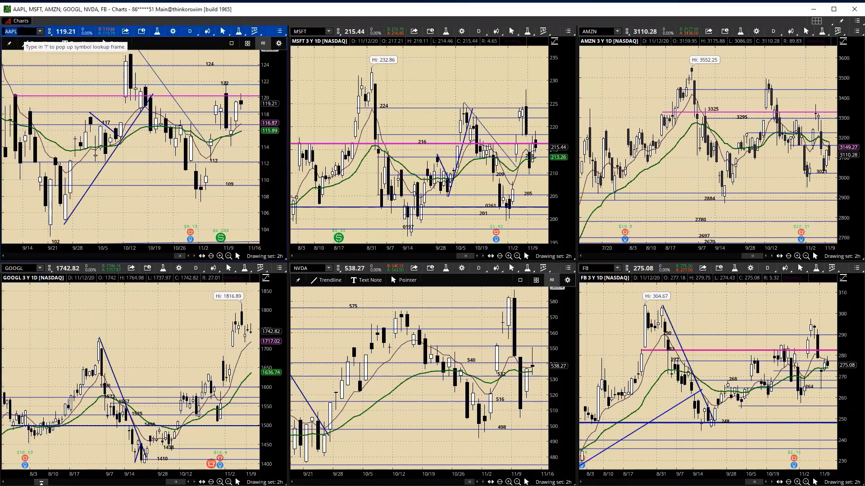
text(EUR)
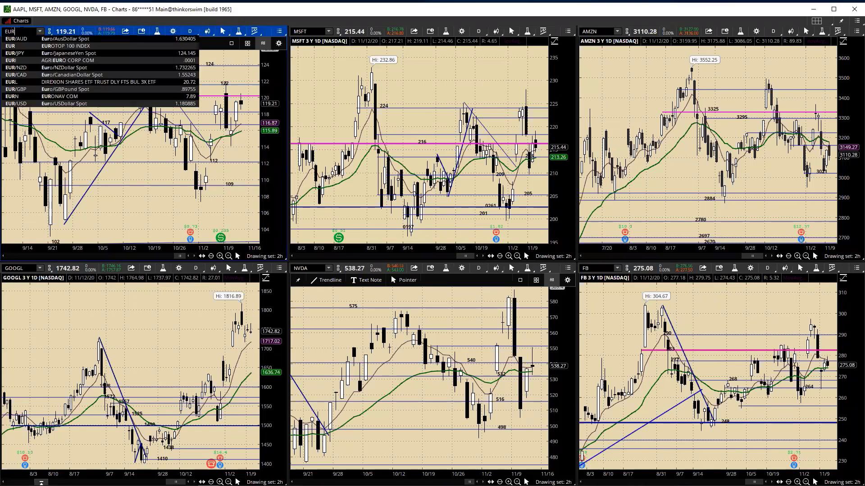
text(/USD)
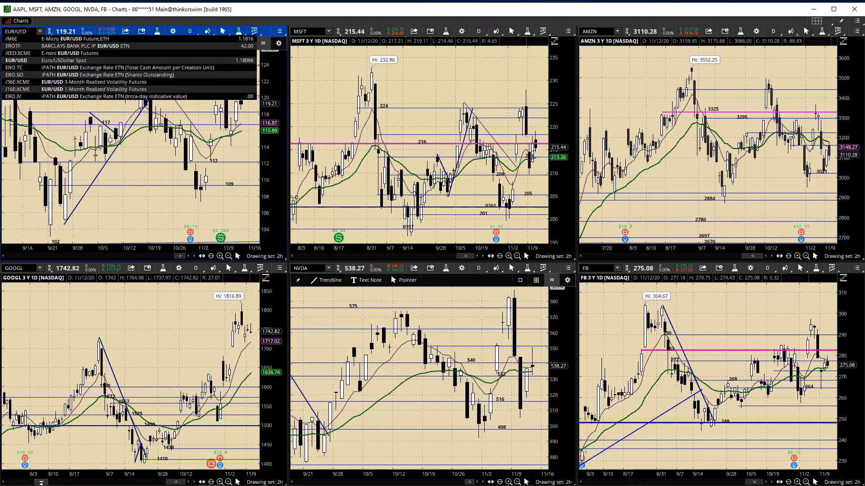
key(Return)
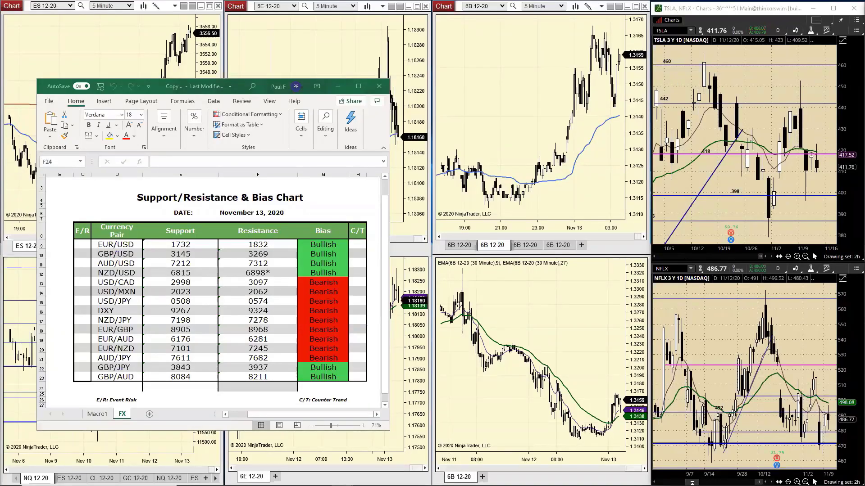
Load EUR/USD into the TSLA chart and move the bias spreadsheet up and left.
click(666, 31)
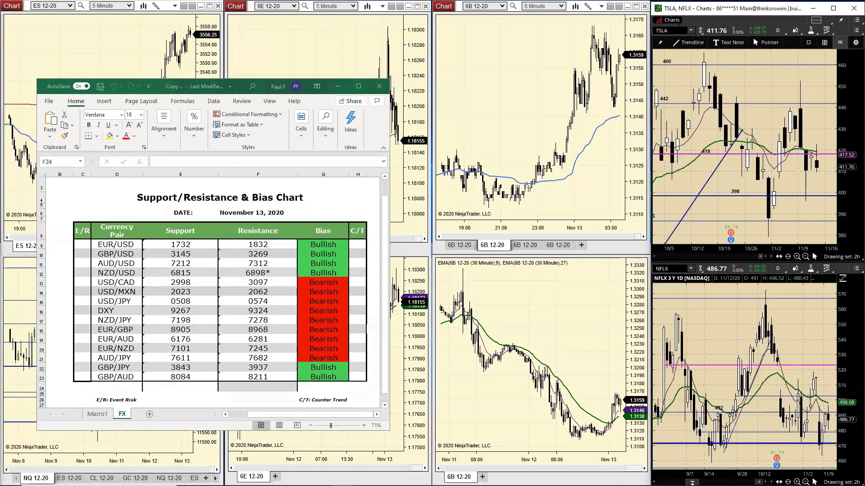
text(EUR)
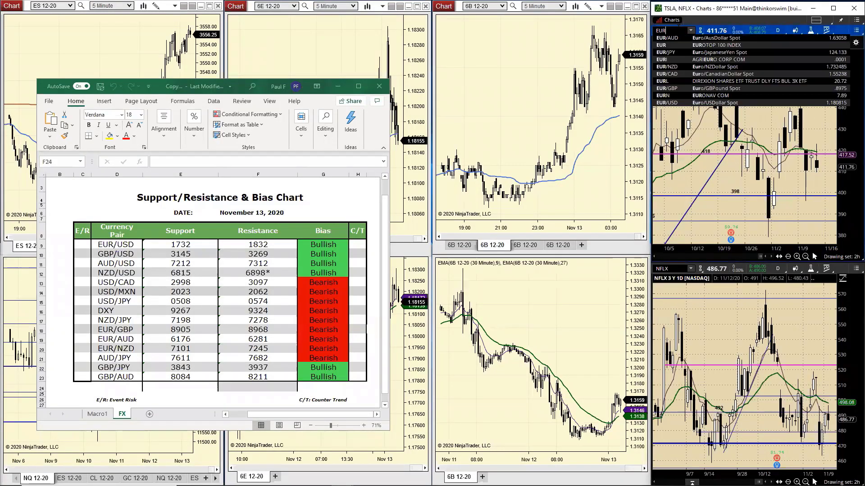
text(/USD)
key(Return)
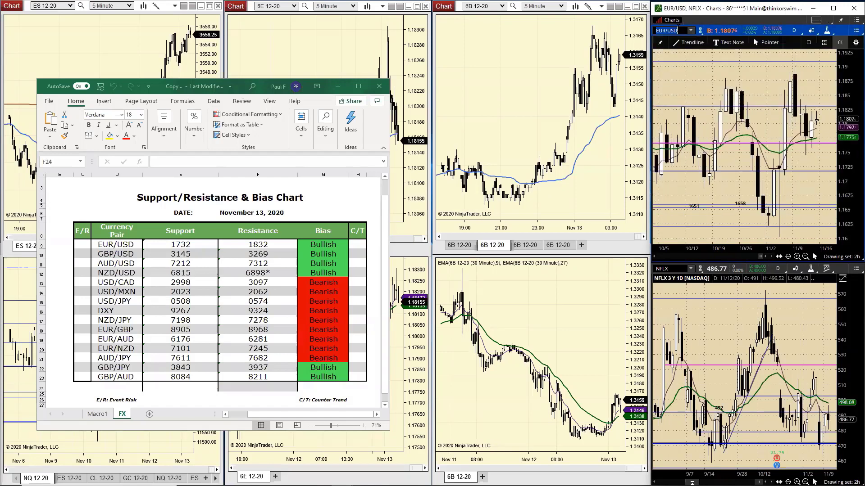
click(217, 89)
drag(205, 63, 202, 63)
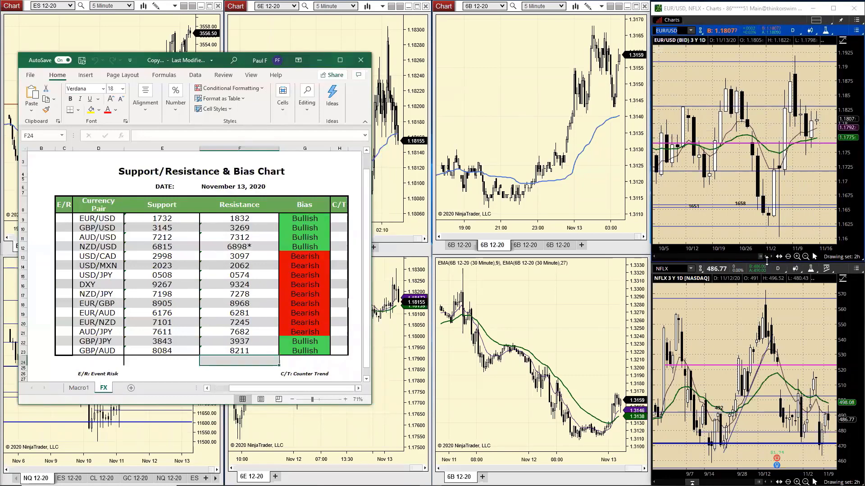
Enlarge the EUR/USD chart by shrinking NFLX to a strip and widening the window leftward.
click(766, 261)
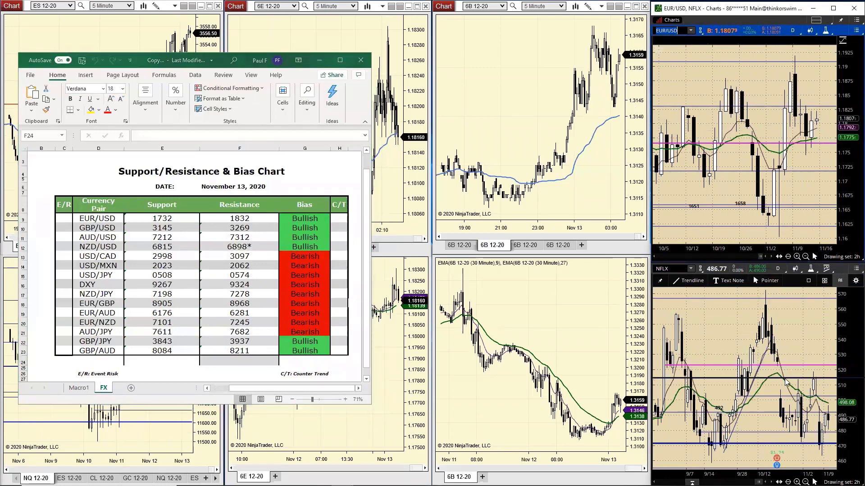
drag(739, 263, 739, 418)
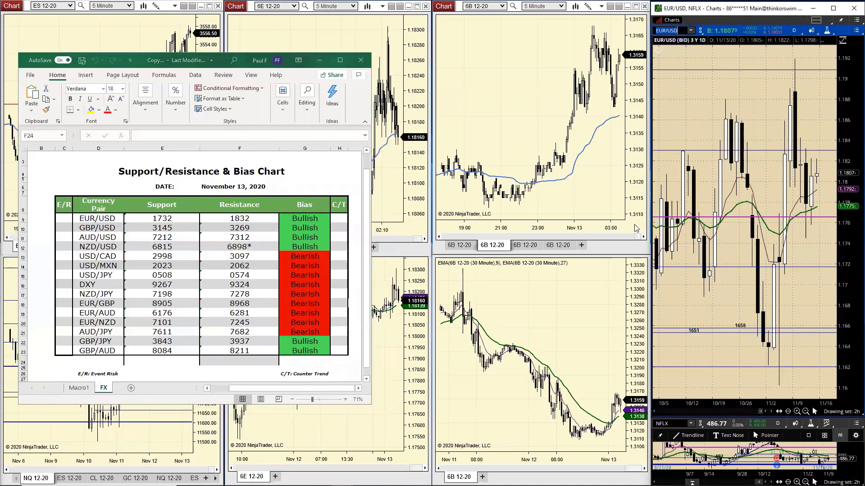
mouse_move(722, 423)
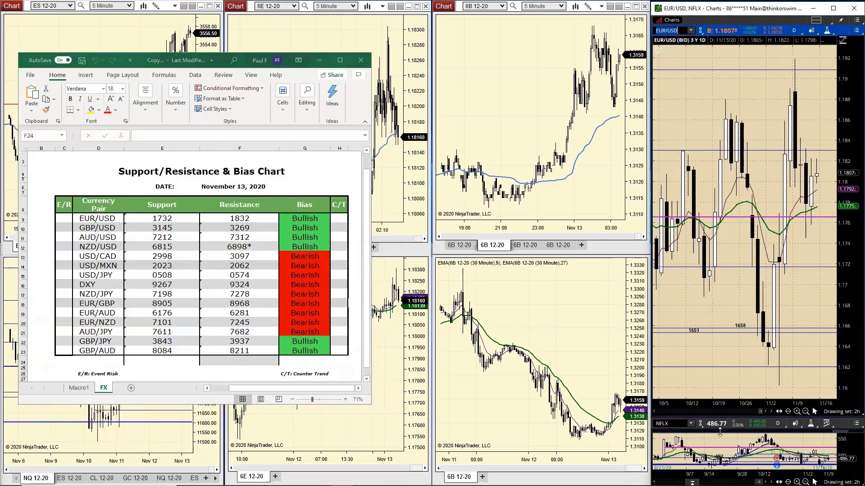
drag(718, 419, 718, 448)
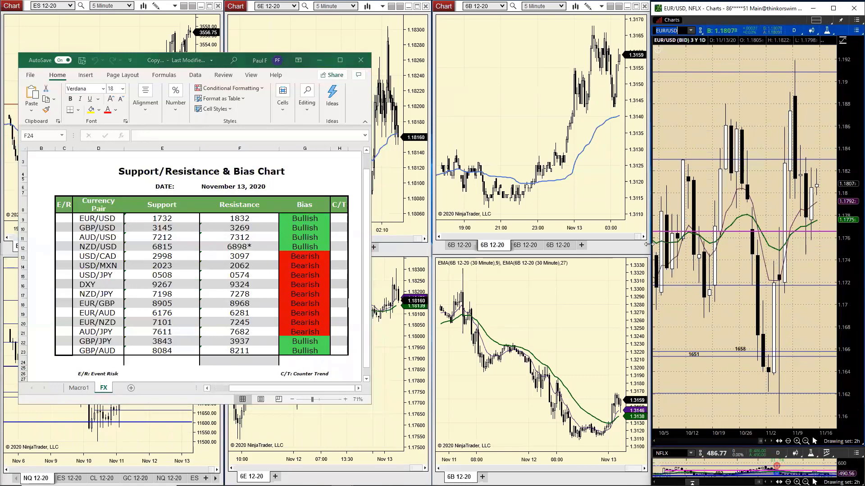
drag(647, 244, 464, 243)
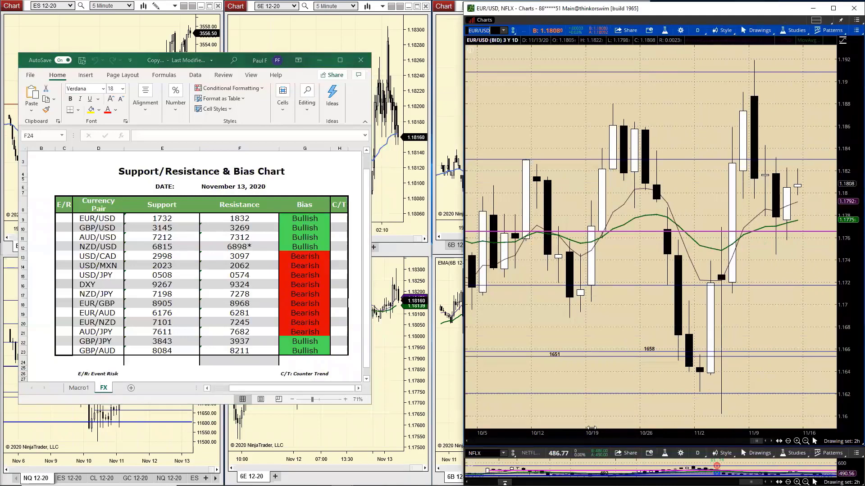
Compress the EUR/USD chart back to mid-August and apply the Daily drawing set's levels.
drag(595, 431, 655, 444)
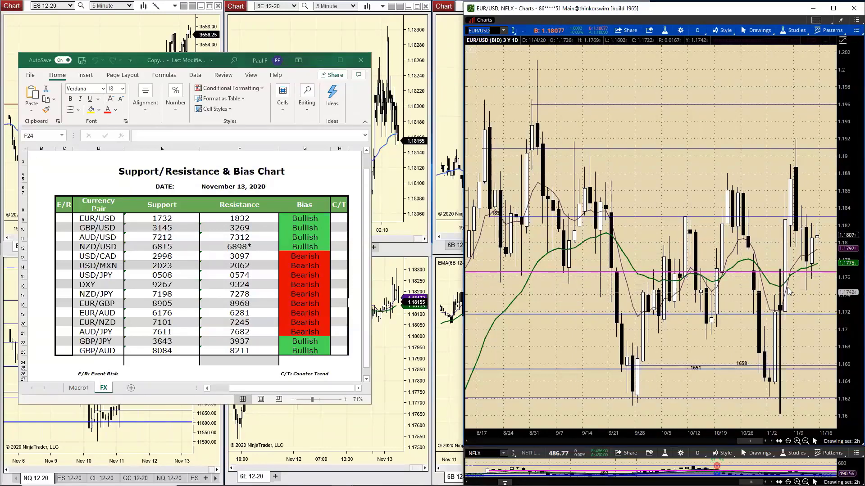
click(840, 441)
click(805, 368)
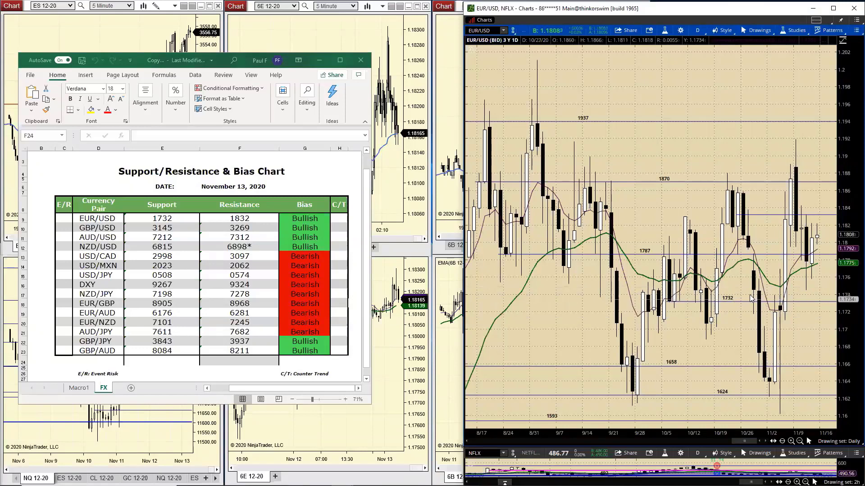
View the saved EUR/USD thinkLog note, with resistance 1840 and support 1740.
click(852, 33)
mouse_move(810, 91)
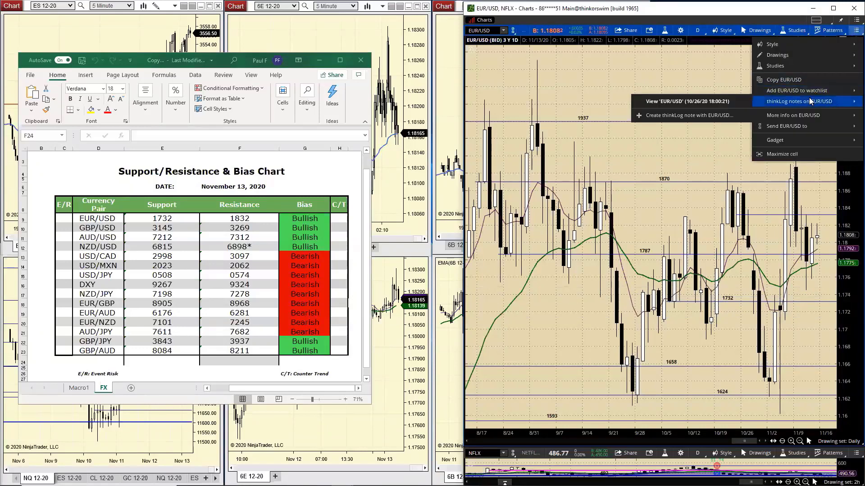
click(739, 103)
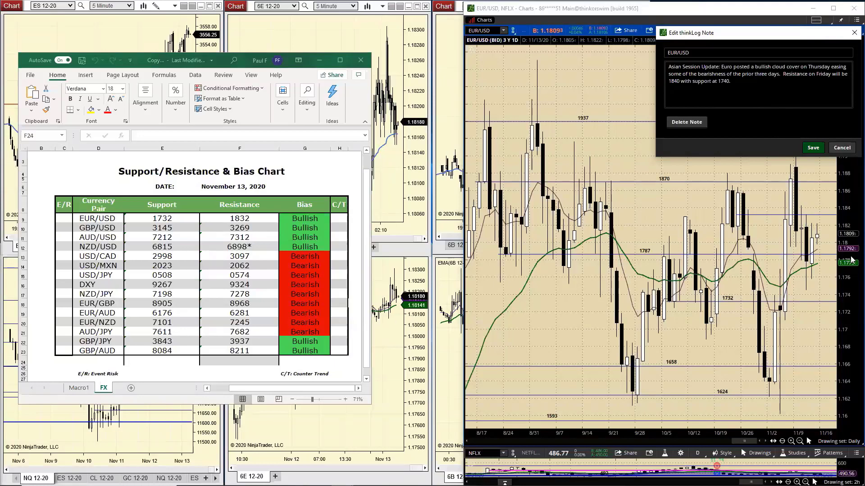
Drag the bias spreadsheet to the right side, over the thinkorswim chart.
click(213, 67)
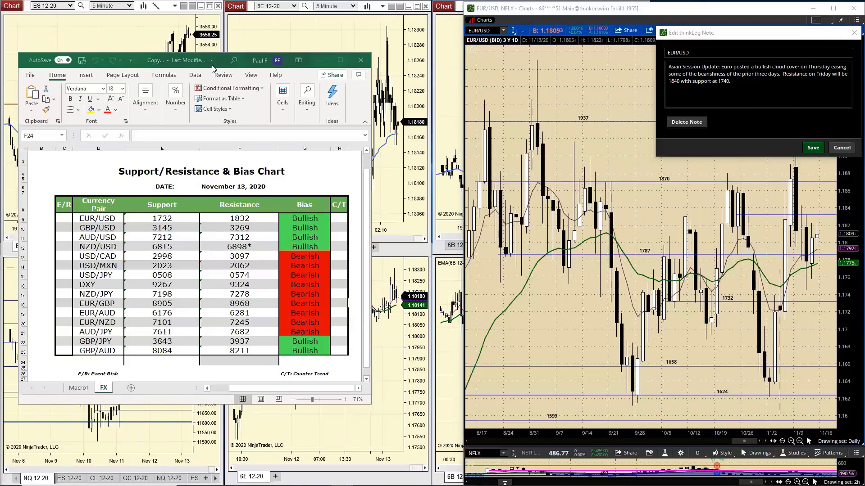
drag(214, 67, 575, 66)
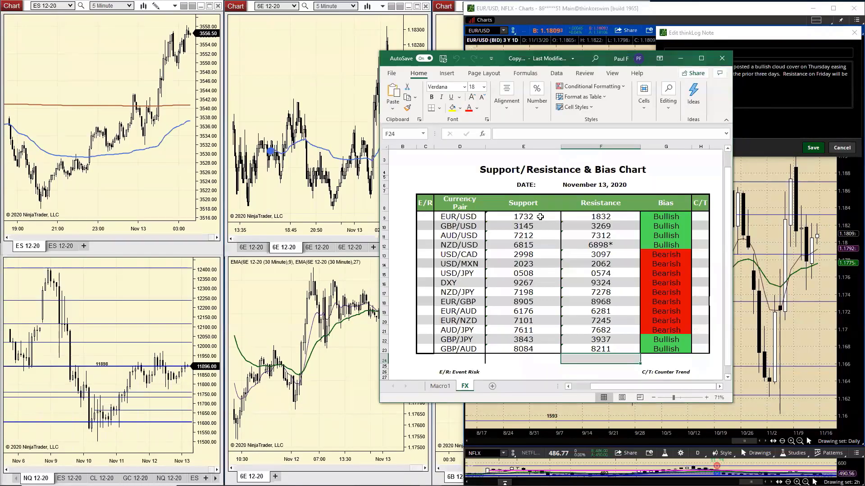
Change the EUR/USD support in E9 from 1732 to 1740.
click(540, 216)
click(517, 135)
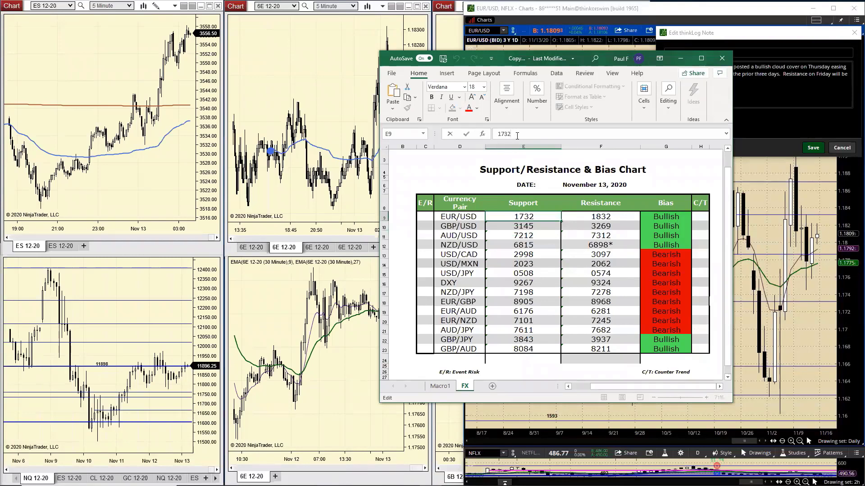
key(BackSpace)
key(BackSpace)
text(470)
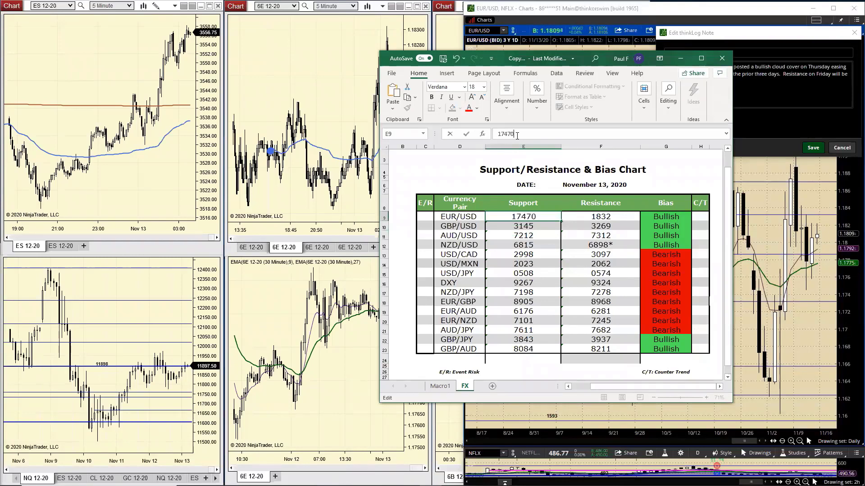
key(BackSpace)
key(BackSpace)
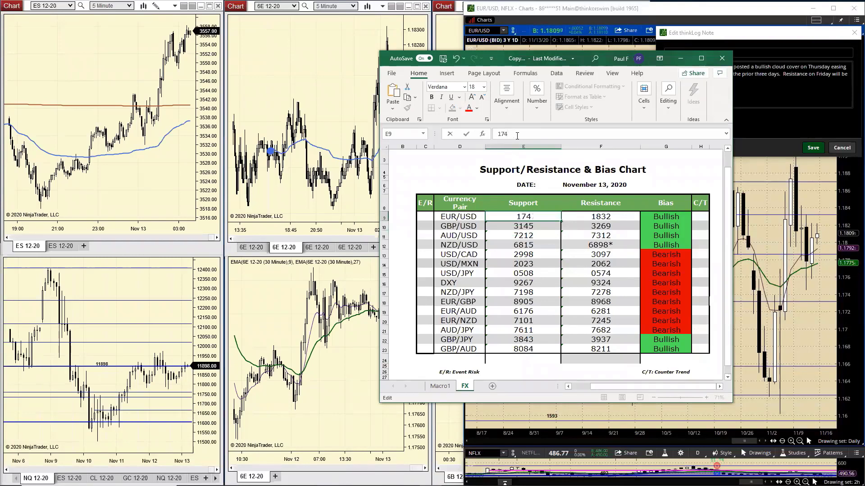
text(0)
key(Return)
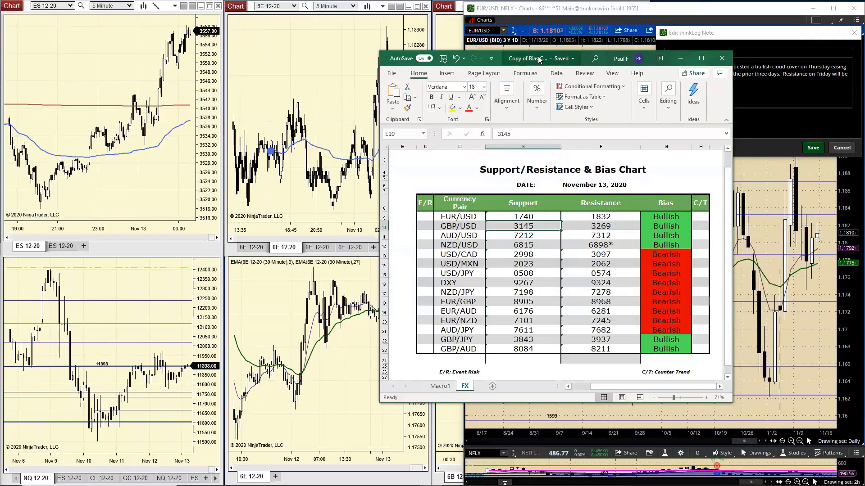
Move the spreadsheet back left and change EUR/USD resistance in F9 from 1832 to 1840.
drag(539, 59, 218, 45)
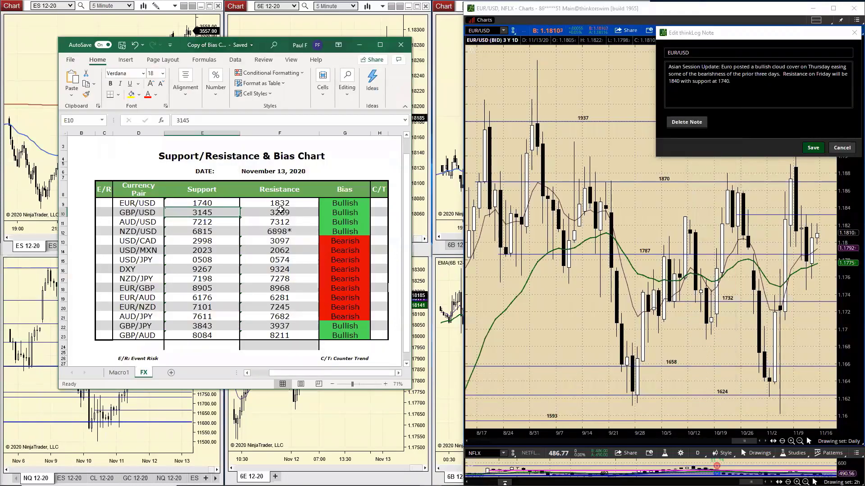
click(282, 211)
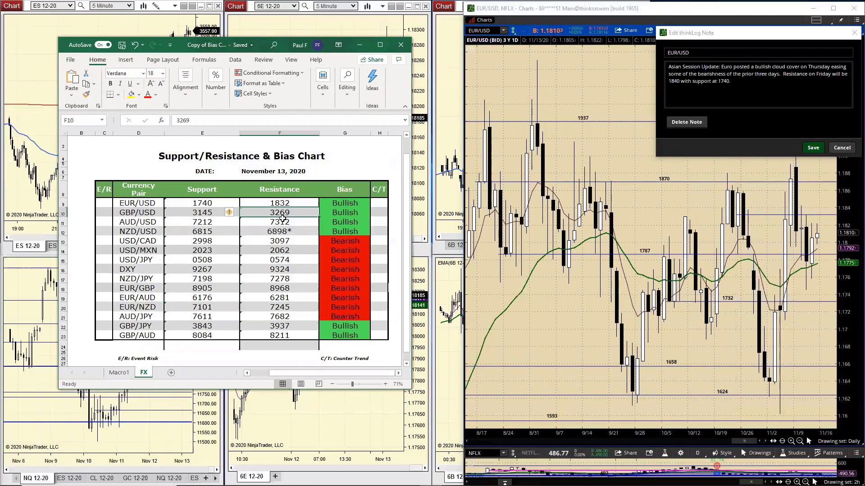
click(286, 206)
click(221, 117)
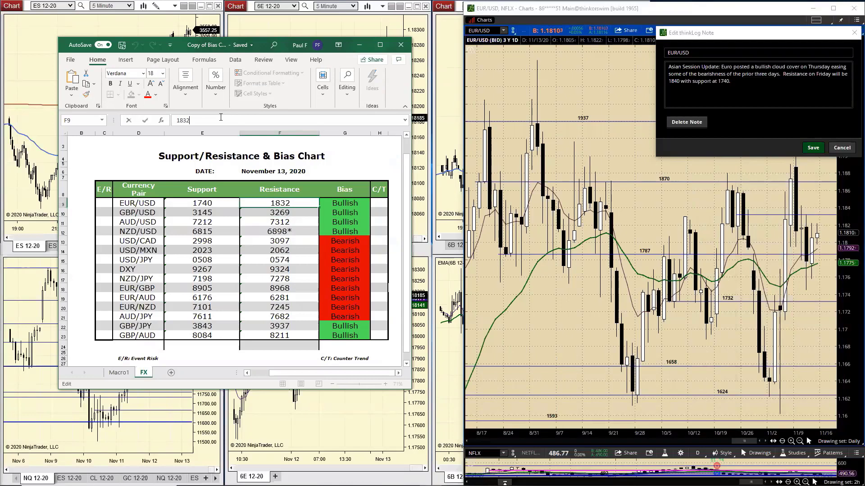
key(BackSpace)
key(BackSpace)
text(40)
key(Return)
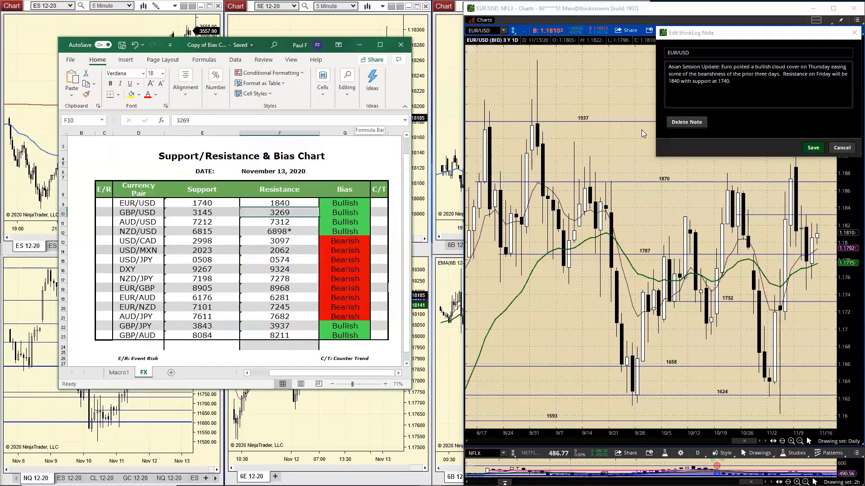
Cancel the thinkLog note and minimize the Excel spreadsheet to reveal NinjaTrader.
click(841, 150)
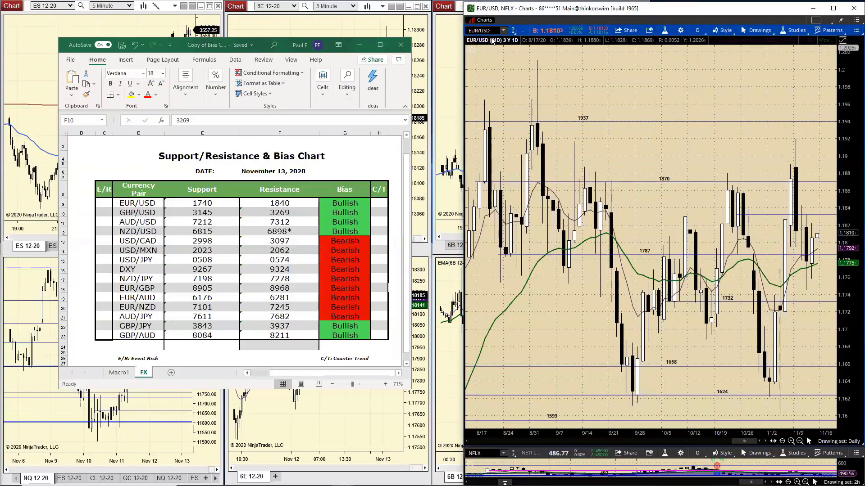
click(481, 30)
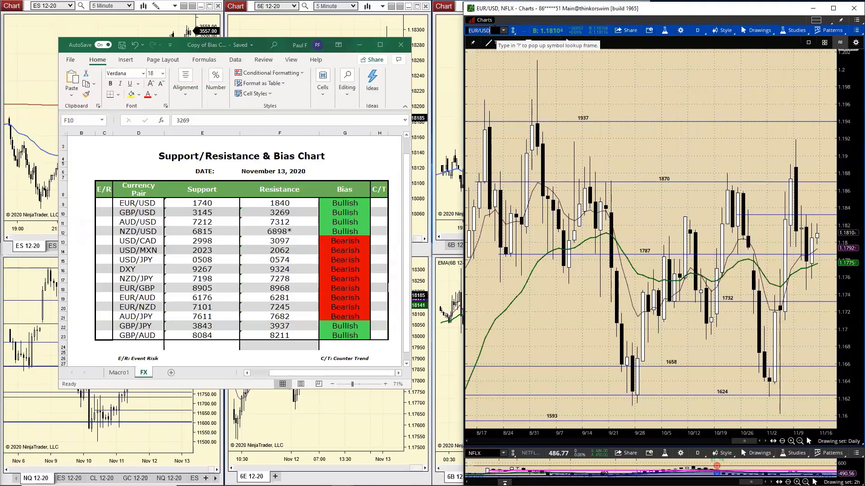
drag(187, 50, 165, 50)
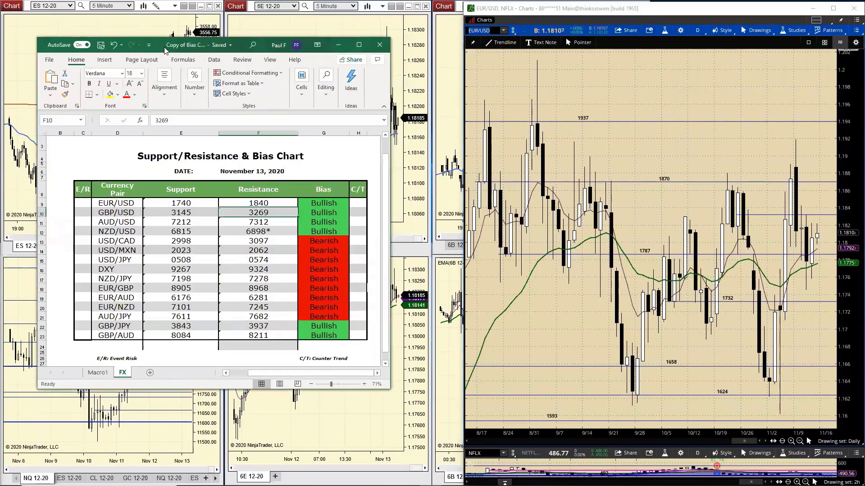
key(super+Down)
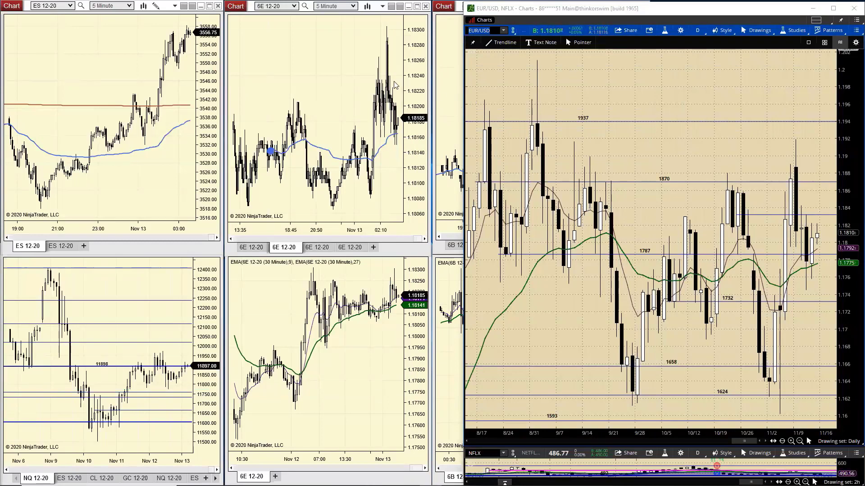
Show the 6E 12-20 chart's 30-minute view spanning Nov 11–13.
click(315, 248)
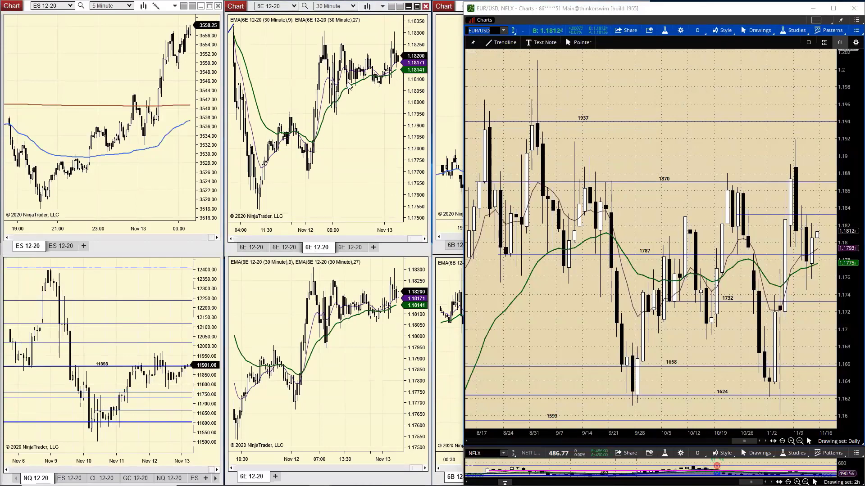
drag(371, 230, 378, 160)
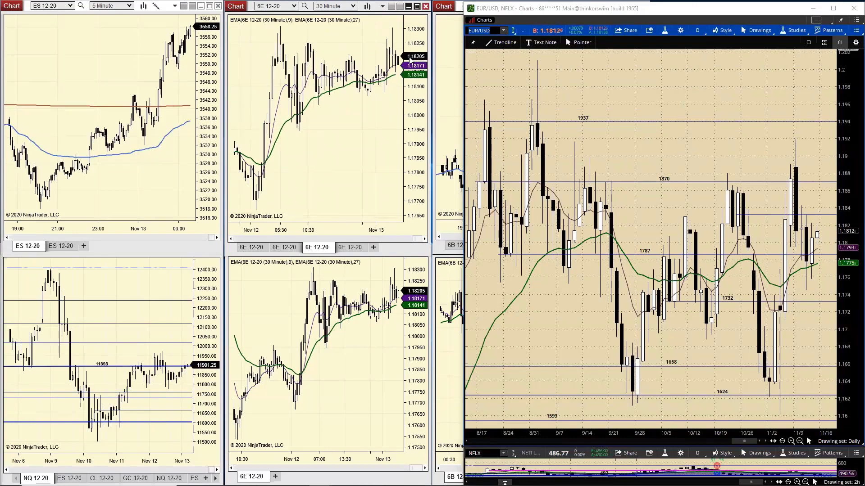
drag(303, 231, 326, 235)
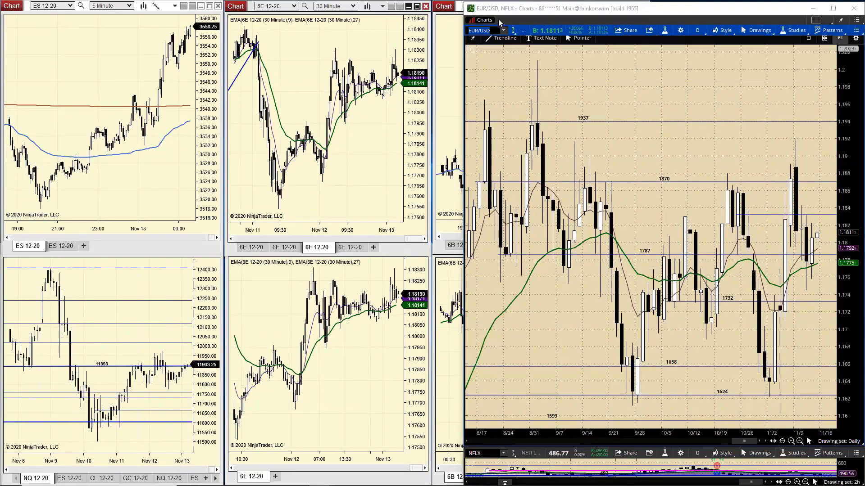
Load GBP/USD daily candles with the Daily drawing set's levels 3380, 3248, 3151, 2878, 2745.
click(495, 30)
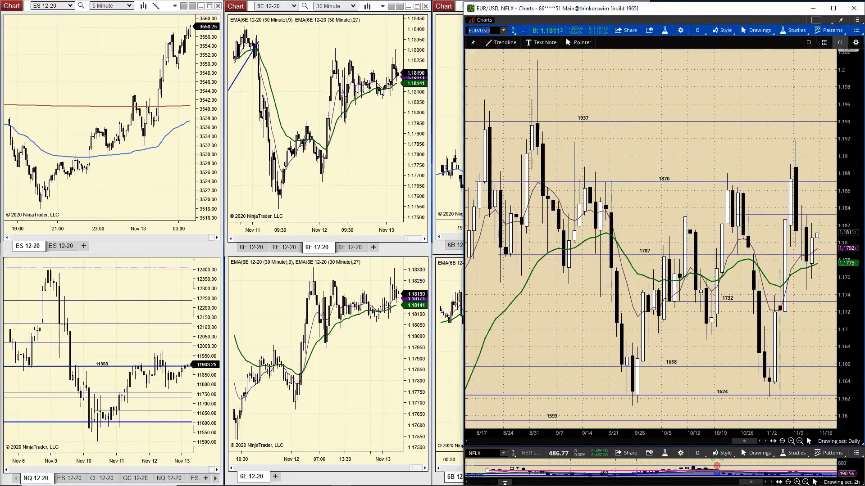
text(GB)
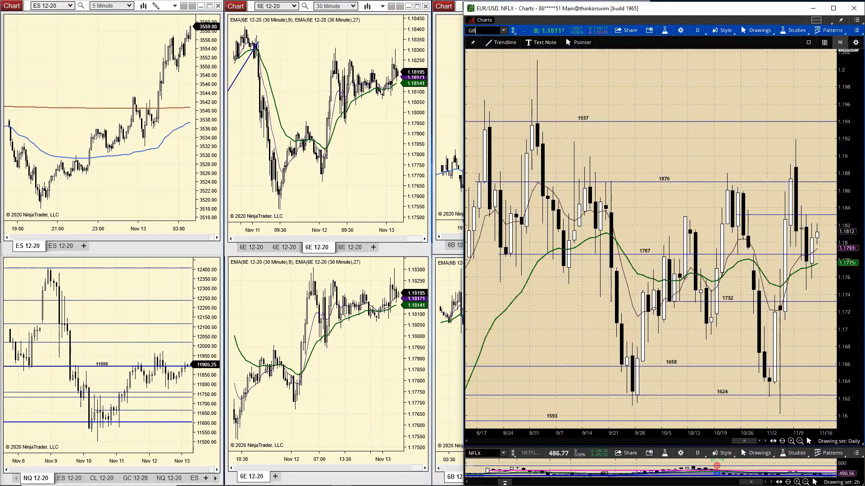
text(P/)
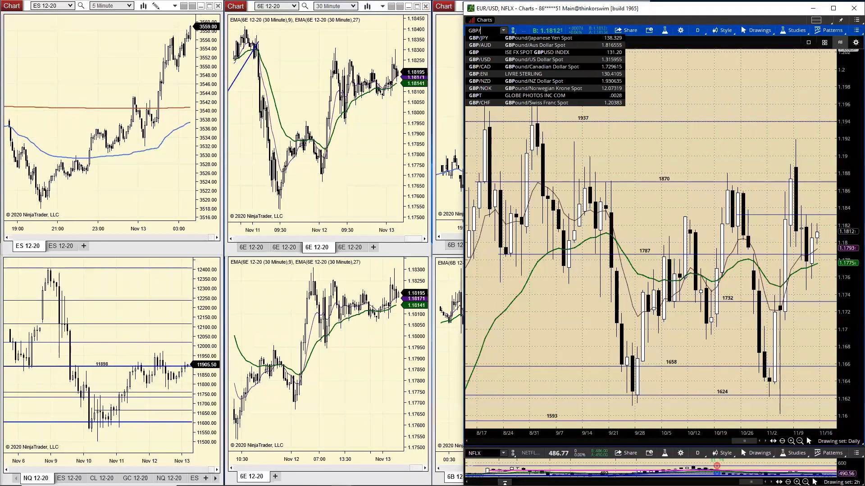
text(USD)
key(Return)
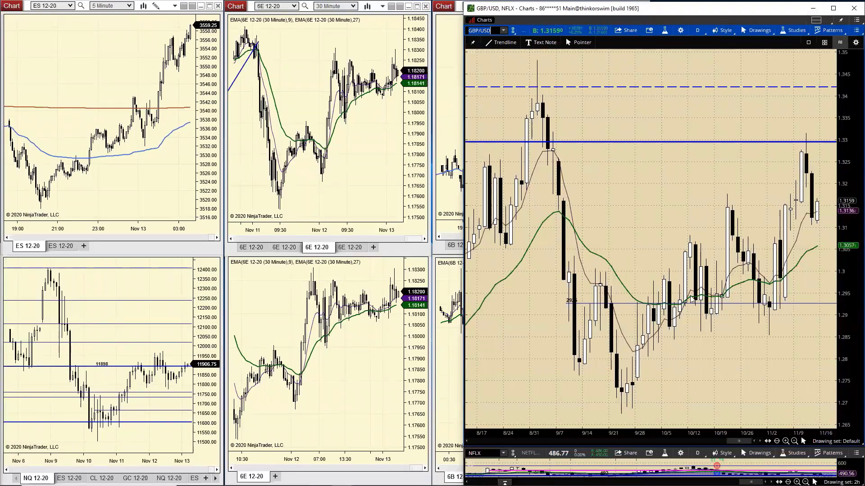
click(835, 441)
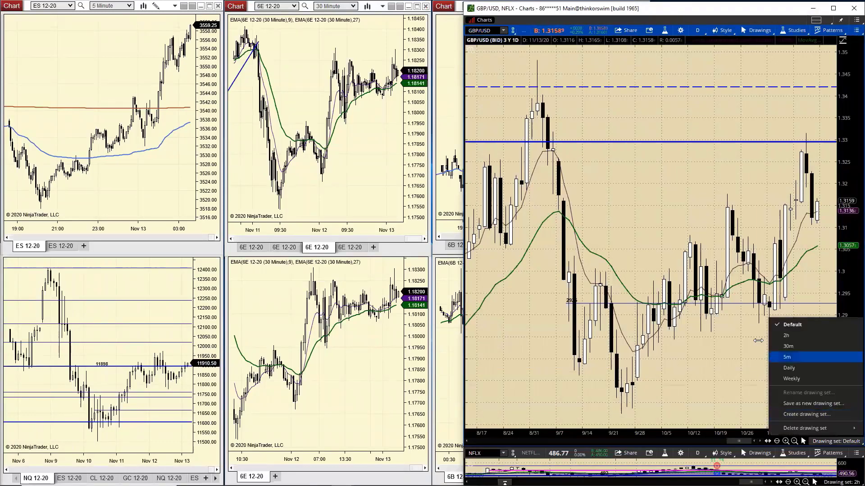
click(789, 368)
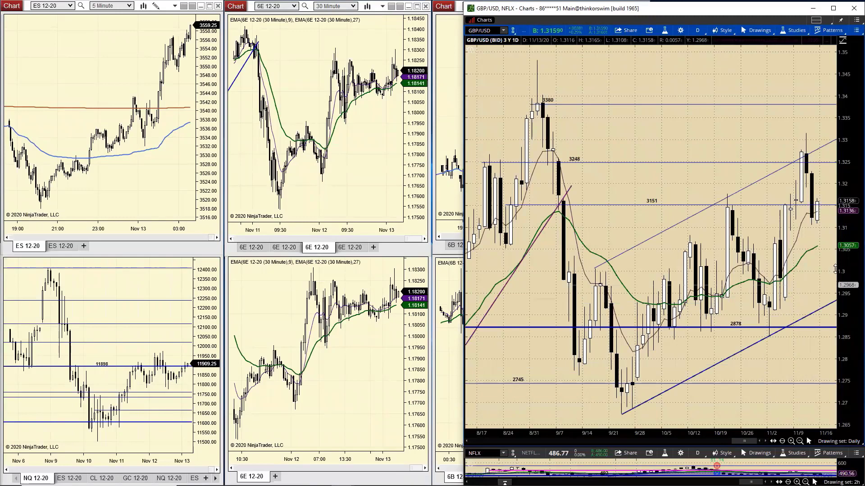
click(851, 32)
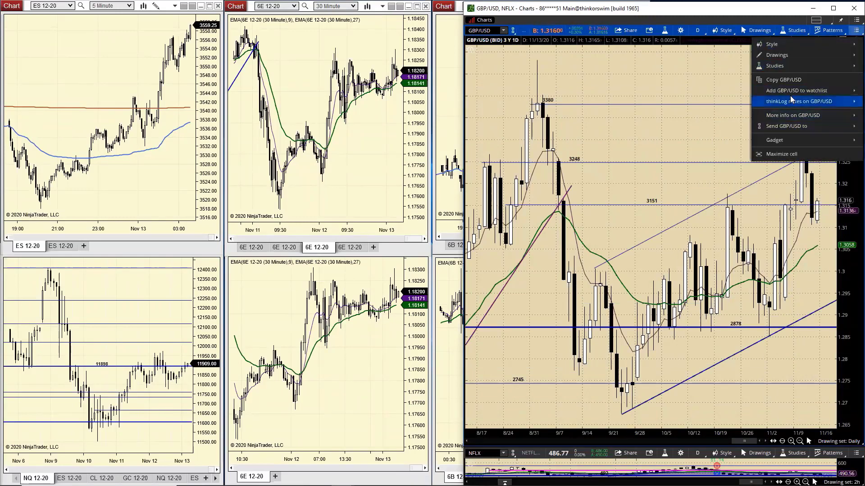
Open the GBP/USD thinkLog note (support 3053, resistance 3182) and move it to lower centre.
mouse_move(788, 101)
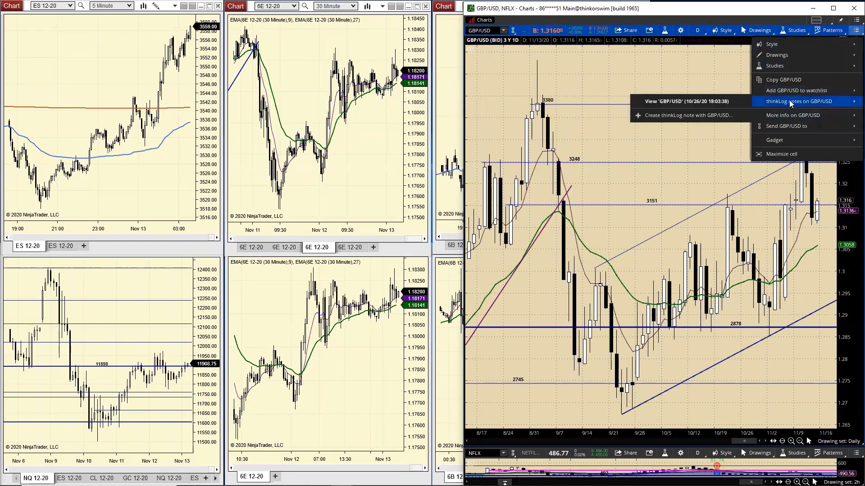
click(725, 103)
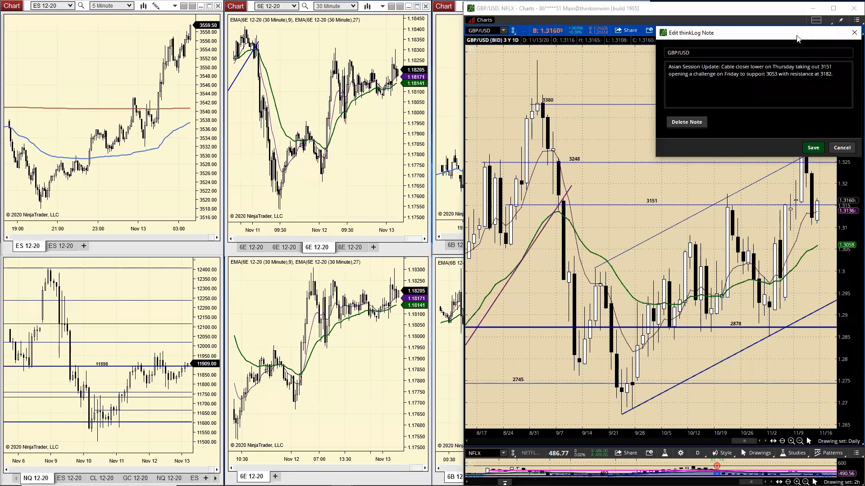
drag(787, 39, 545, 253)
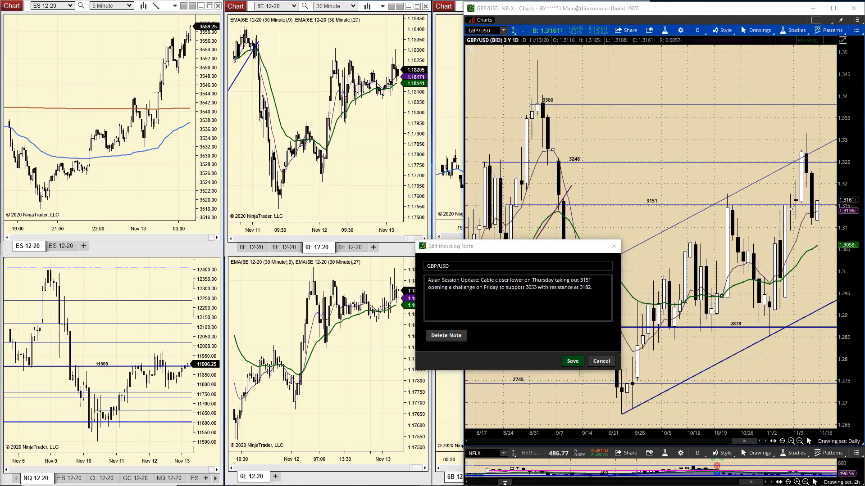
Change GBP/USD support from 3145 to 3053 and resistance to 3182, then minimize Excel.
click(246, 233)
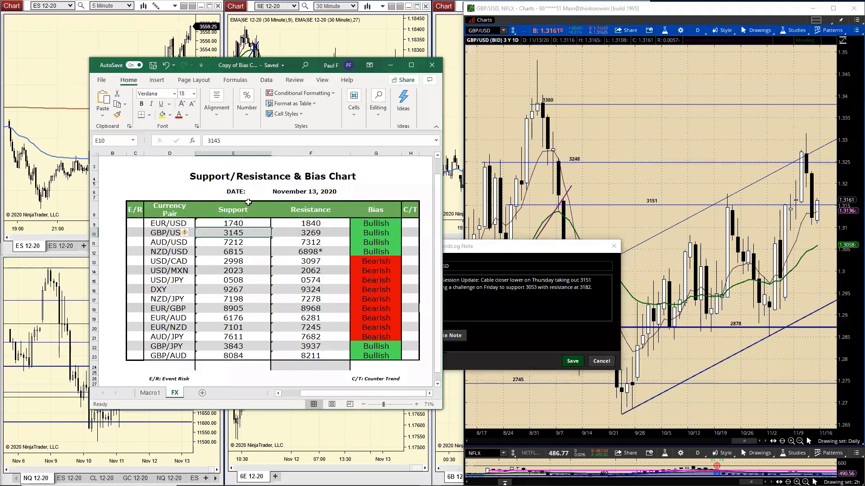
double_click(236, 141)
text(30)
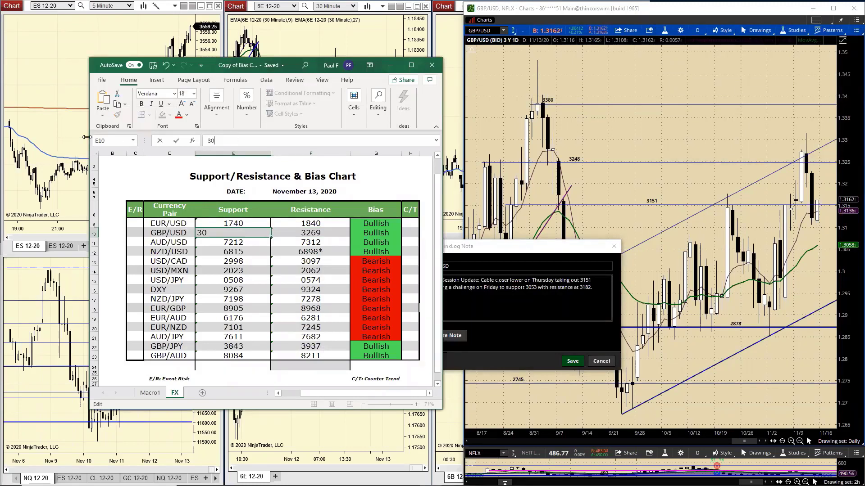
text(53)
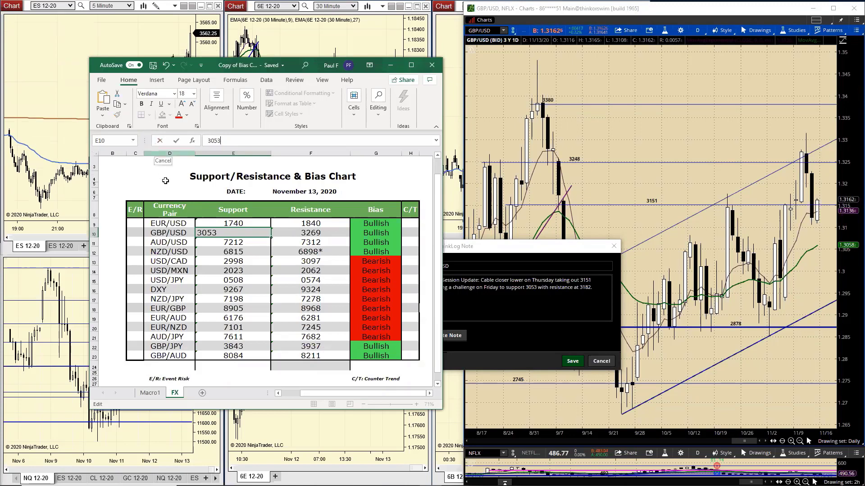
key(Tab)
text(3)
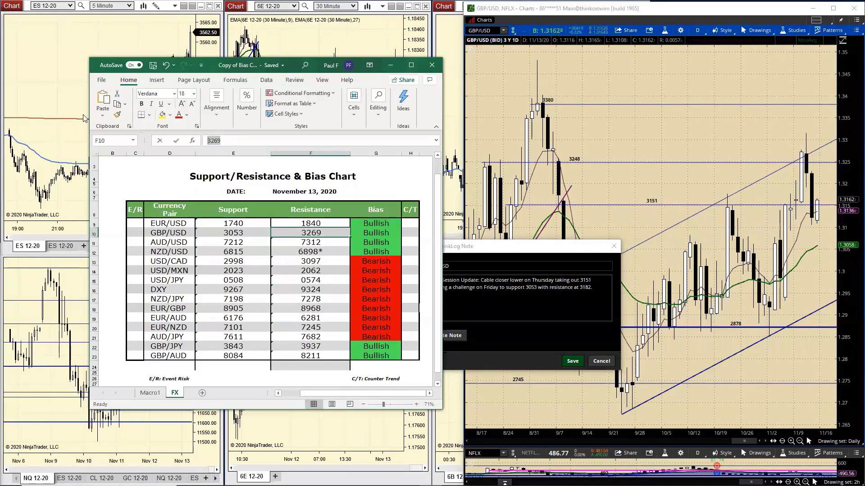
text(182)
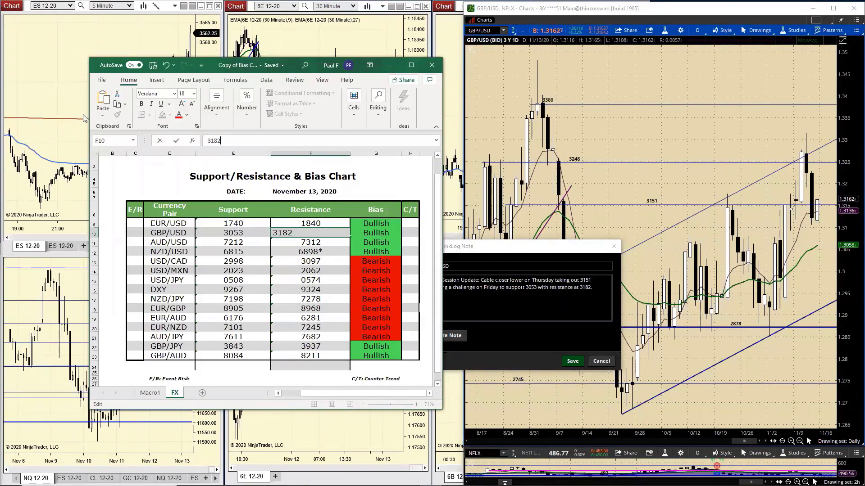
key(Return)
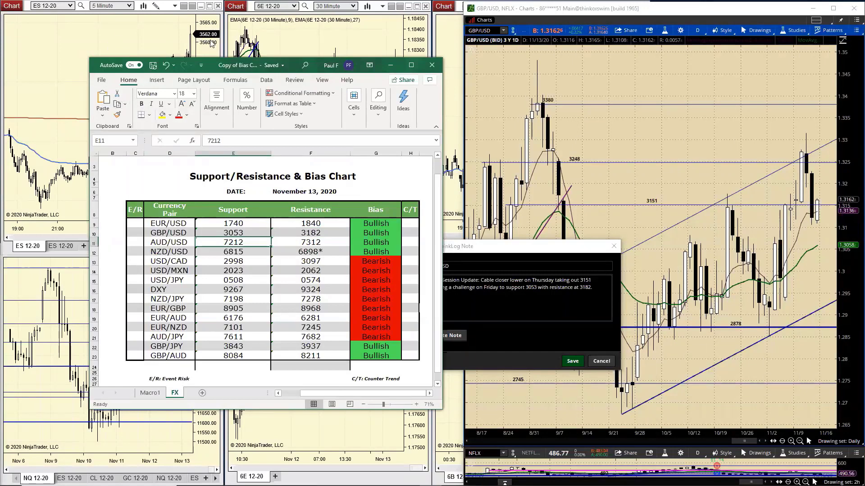
drag(267, 70, 261, 72)
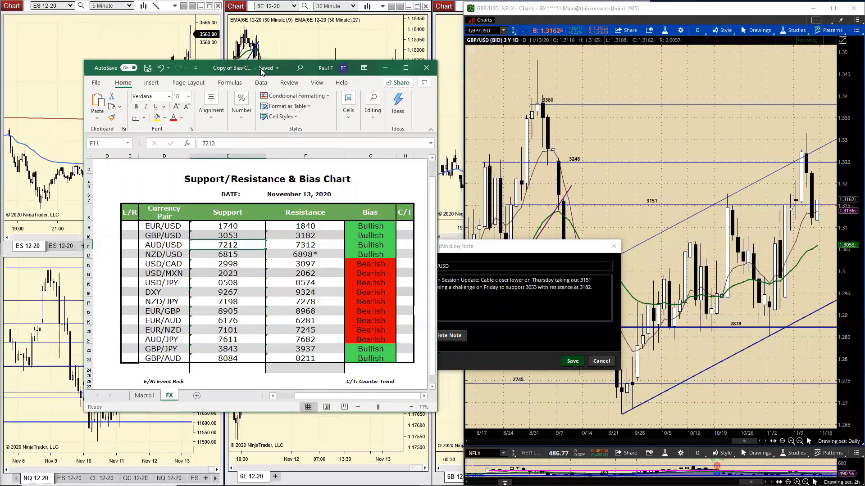
click(384, 68)
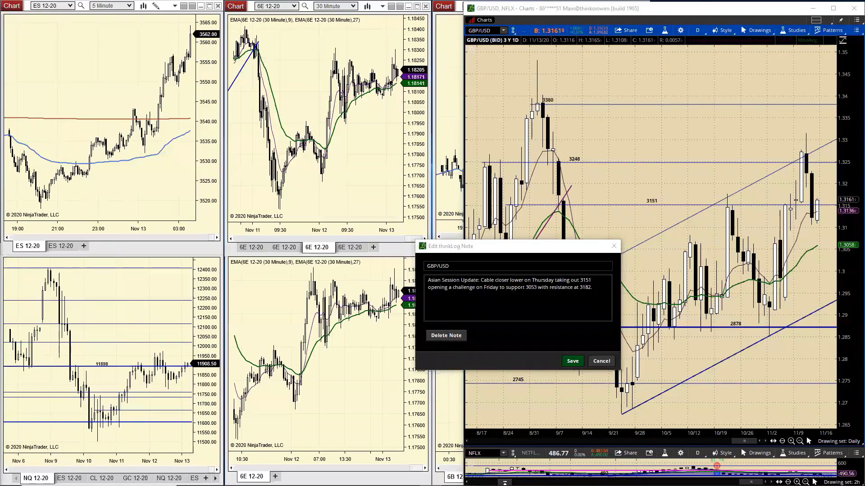
Close the GBP/USD note, widen the chart window, and load AUD/USD.
click(603, 361)
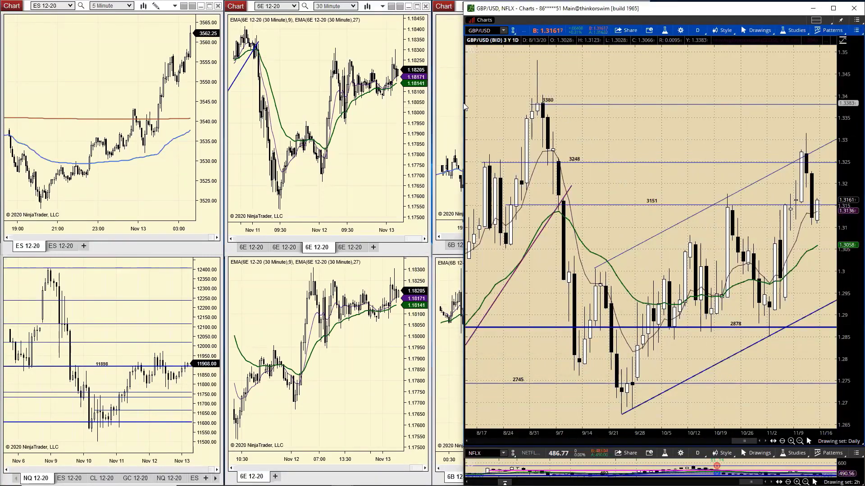
drag(462, 104, 433, 104)
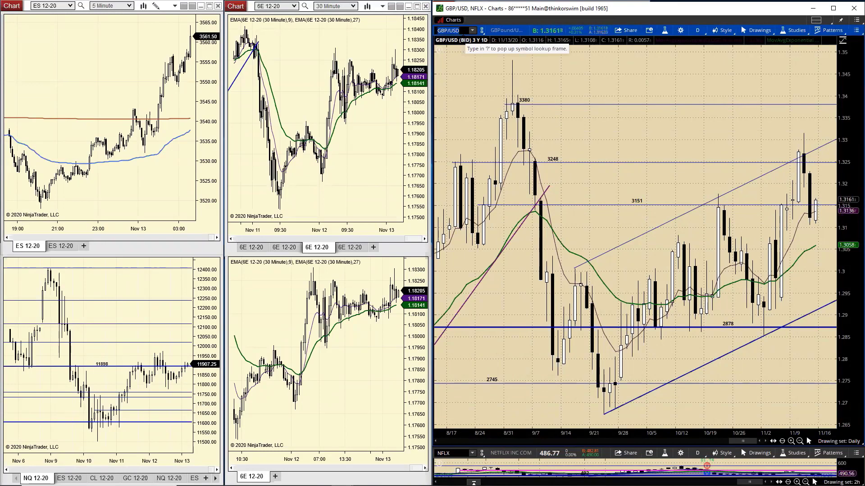
text(AUD/U)
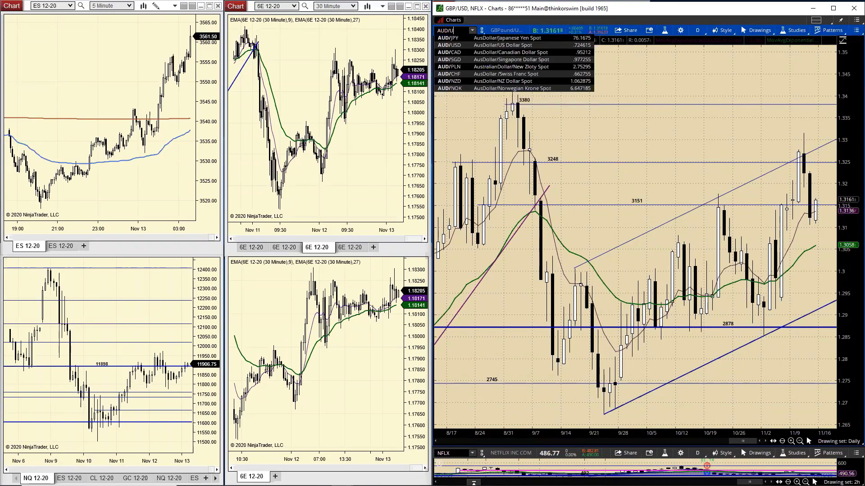
key(Return)
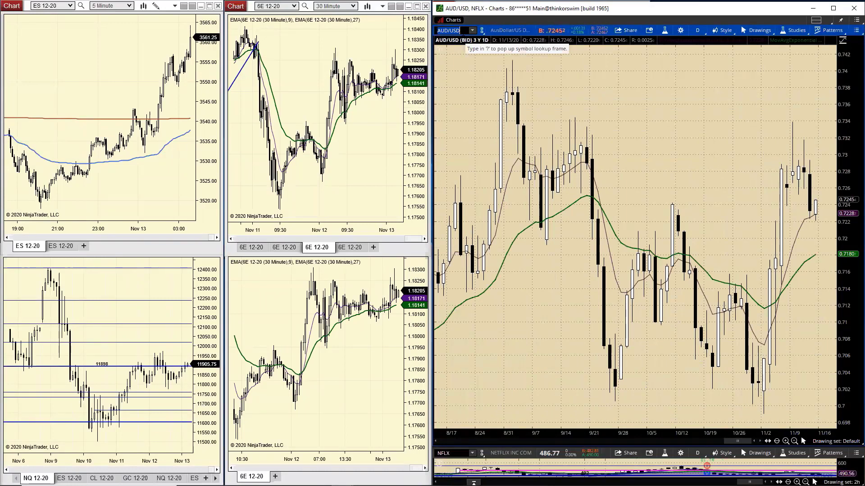
Apply the Daily drawing set, marking AUD/USD levels 7242, 7159, 7095, 7063 and 7019.
click(852, 444)
click(802, 370)
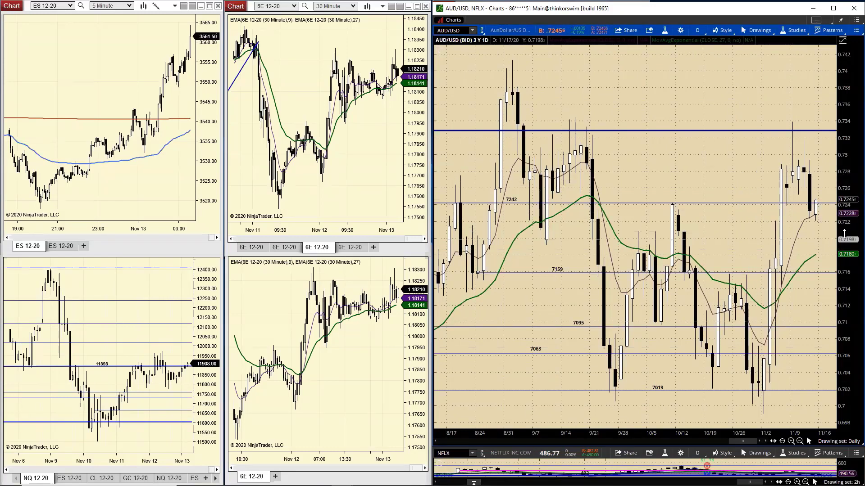
click(854, 30)
View the AUD/USD thinkLog note (resistance 7286, support 7198) and move it left of centre.
mouse_move(788, 103)
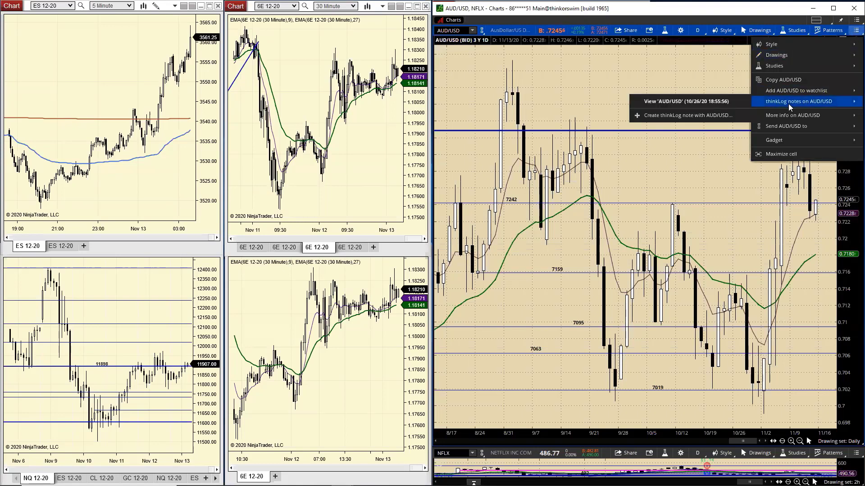
click(728, 106)
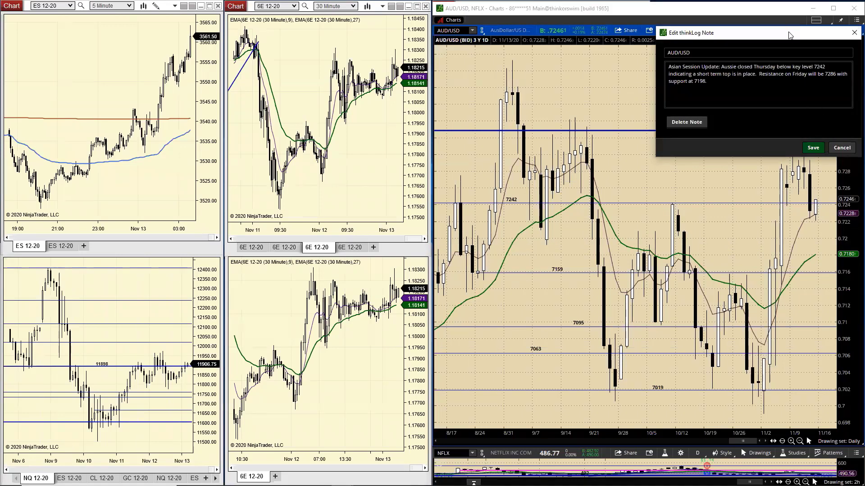
drag(774, 34, 244, 200)
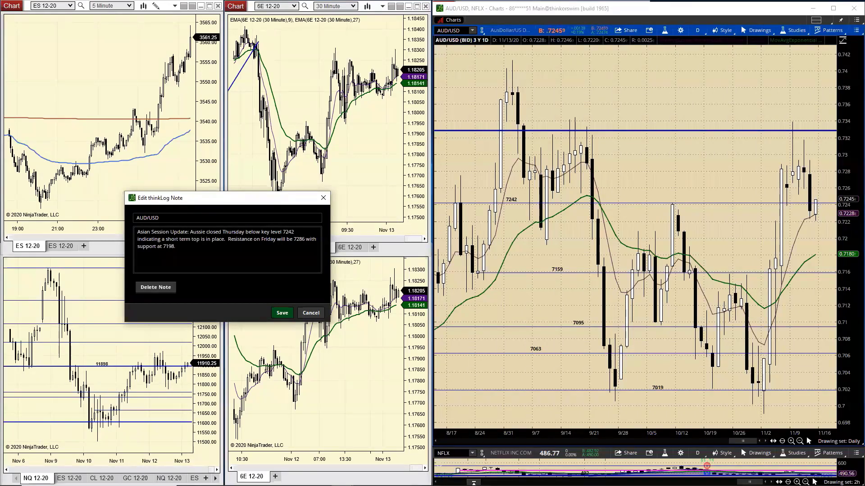
Enter 7198 as the AUD/USD support in the bias workbook.
key(alt+Tab)
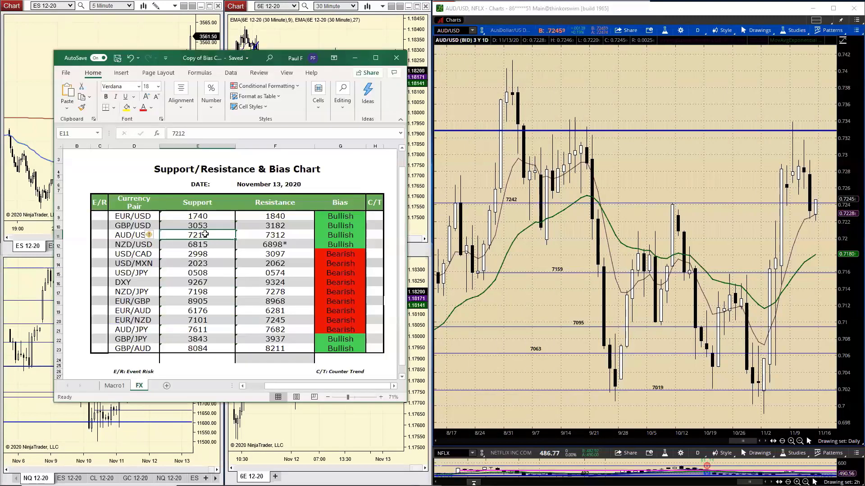
text(7198)
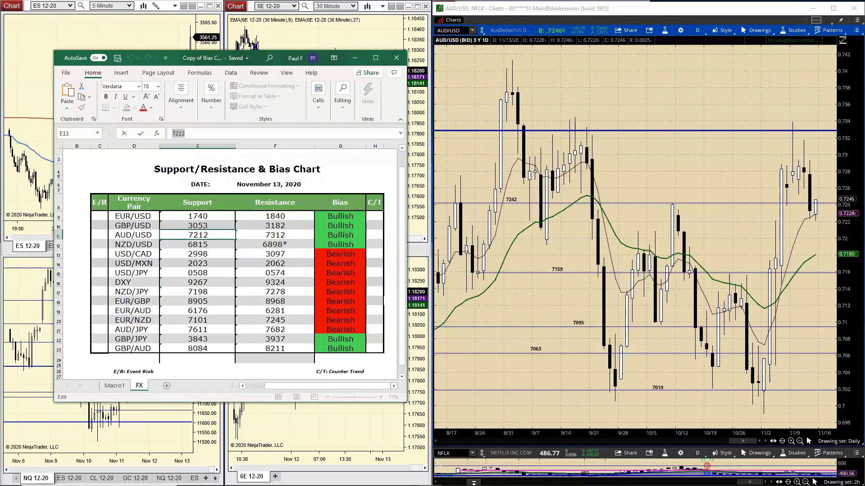
key(Tab)
Set AUD/USD resistance in F11 to 7286 and minimize the workbook.
scroll(230, 262, down, 8)
click(275, 235)
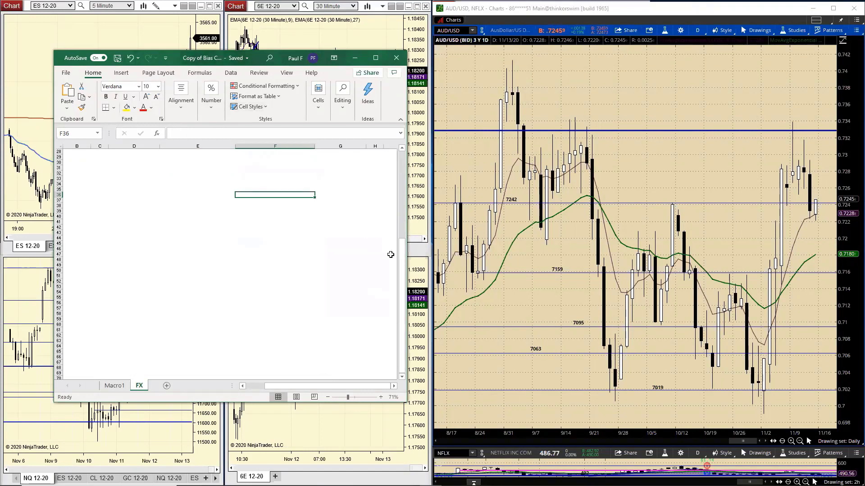
drag(400, 252, 400, 157)
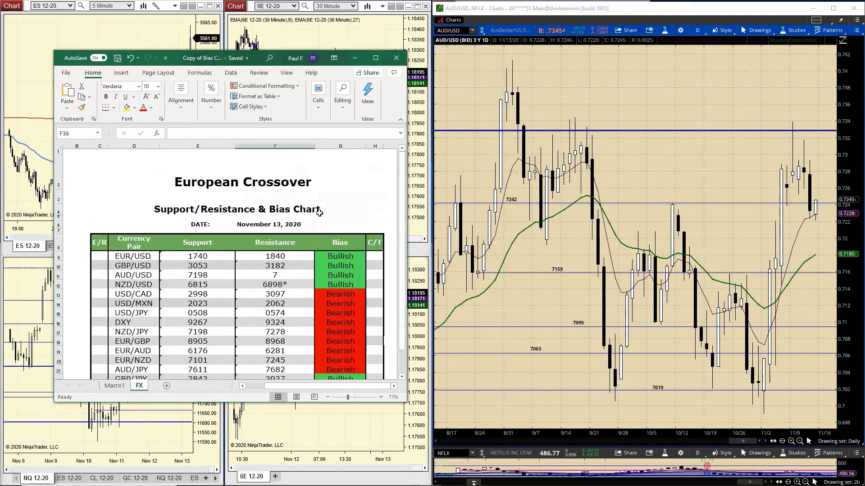
click(275, 274)
text(7)
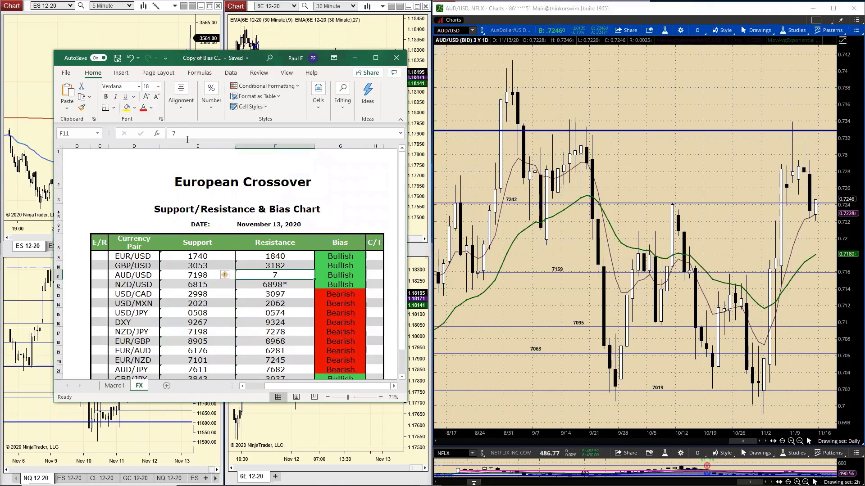
click(191, 138)
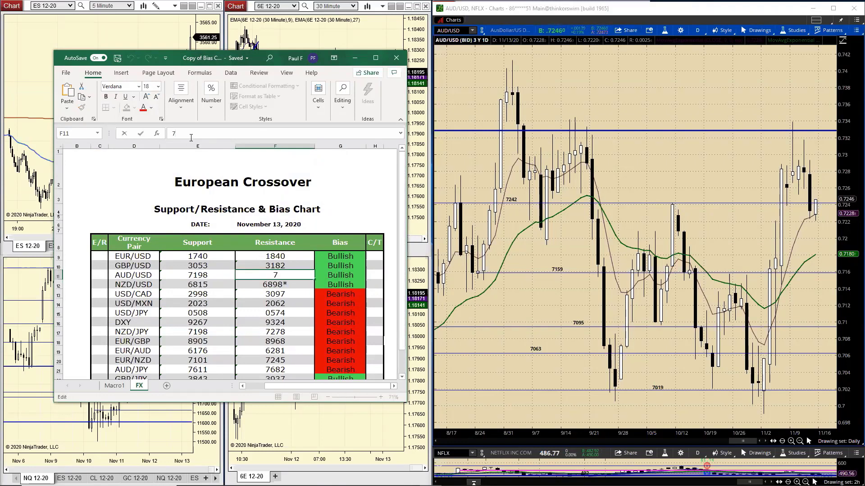
text(7286)
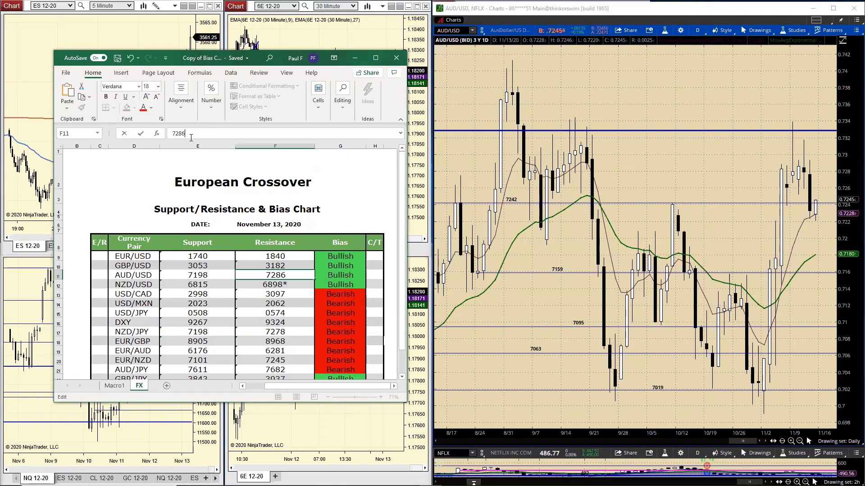
key(Return)
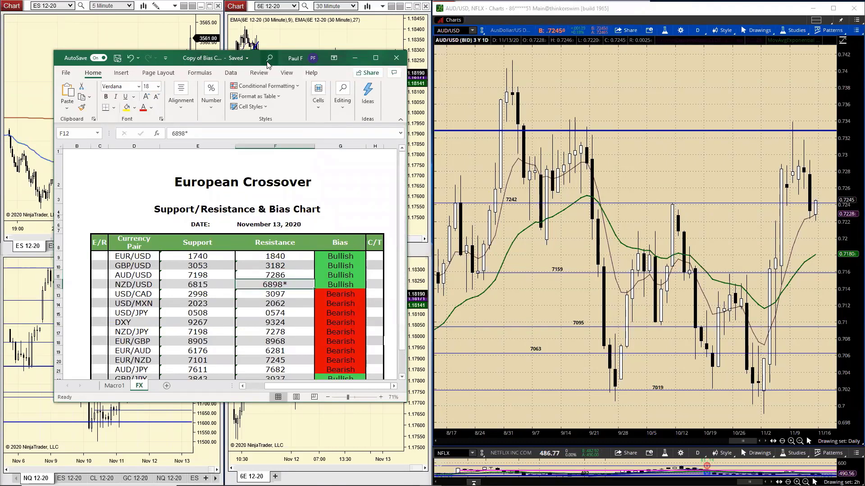
click(354, 57)
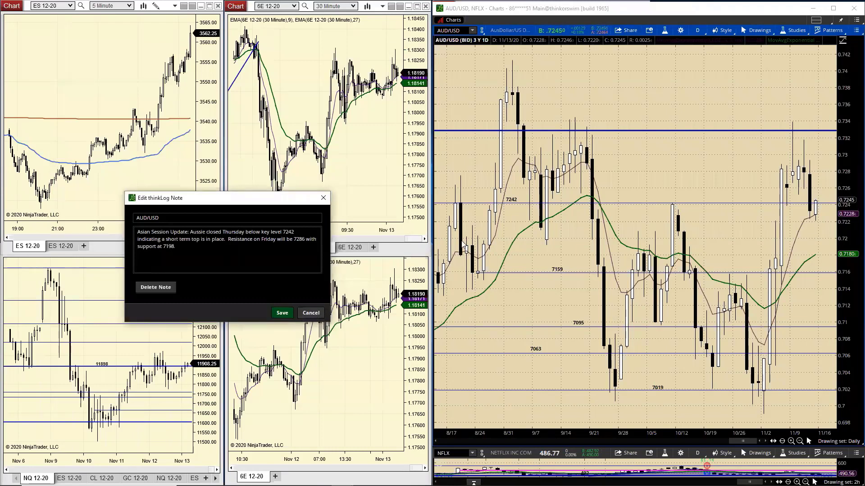
Close the AUD/USD note and widen and zoom out the chart to June–November, showing 6930 and 6818.
click(311, 313)
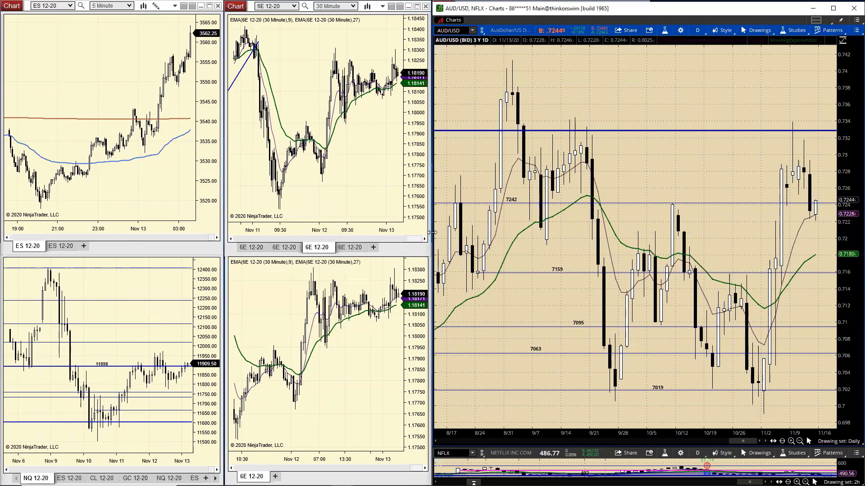
drag(432, 232, 394, 233)
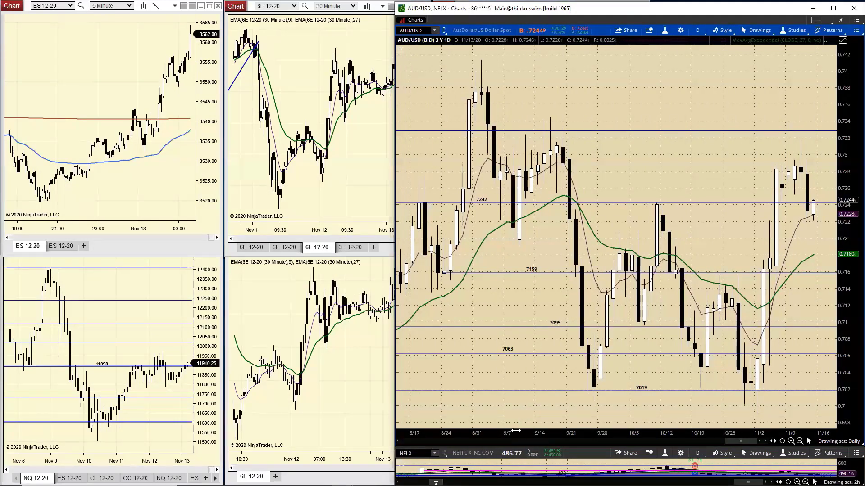
drag(515, 431, 654, 211)
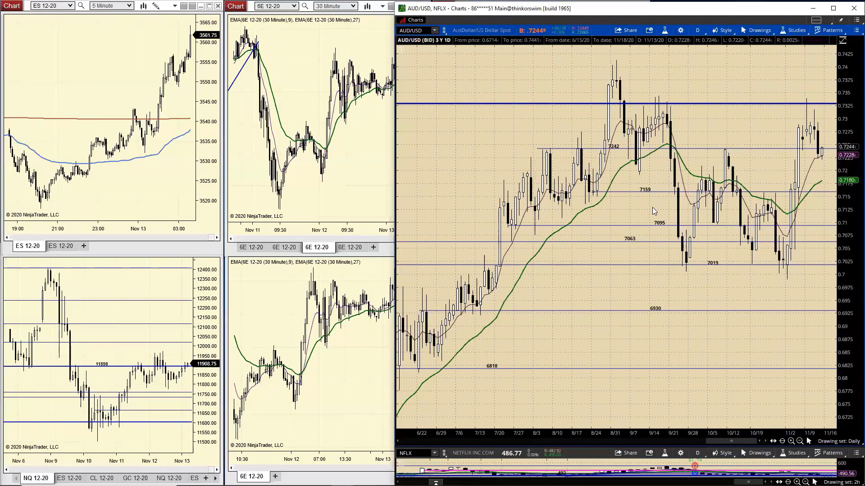
drag(653, 148, 713, 148)
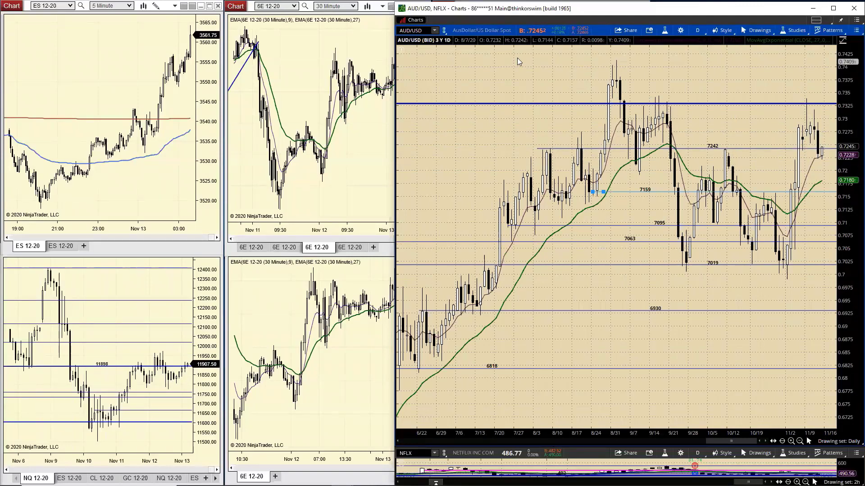
click(423, 30)
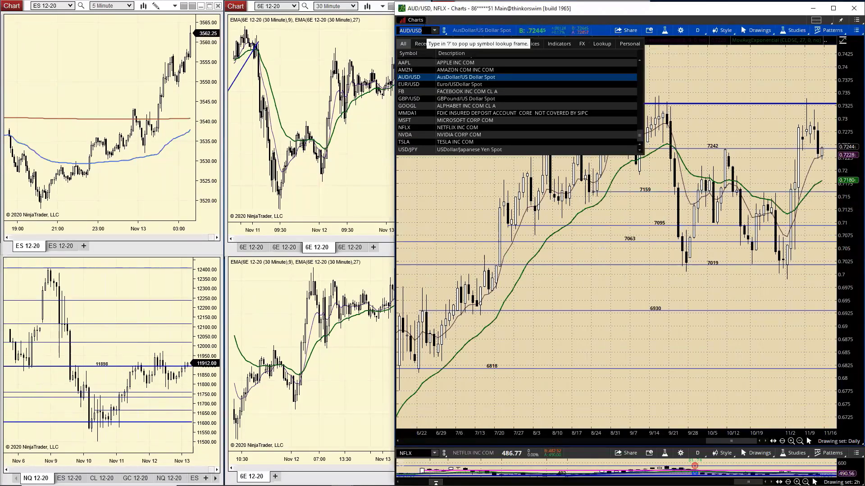
Replace the AUD/USD symbol with NZD/USD on the chart.
key(Escape)
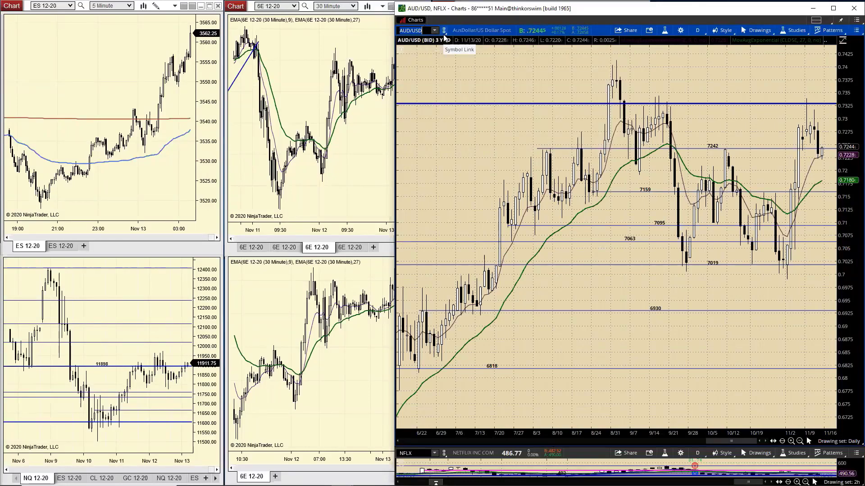
key(BackSpace)
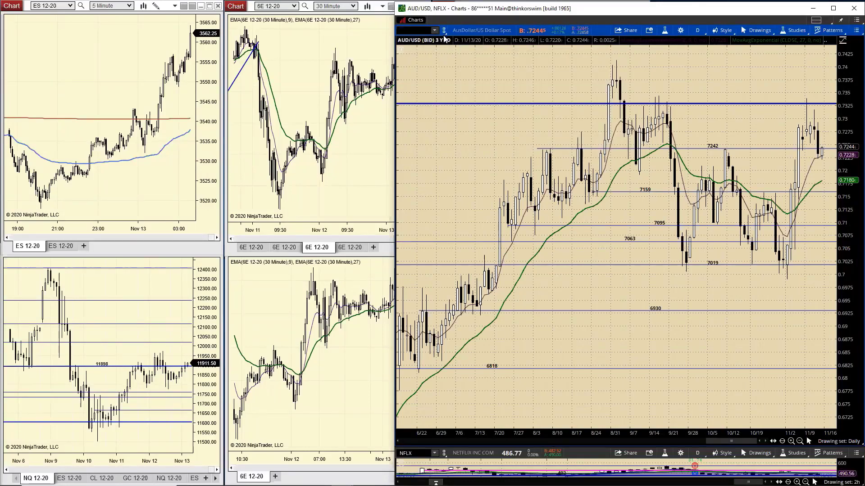
text(NZD/USD)
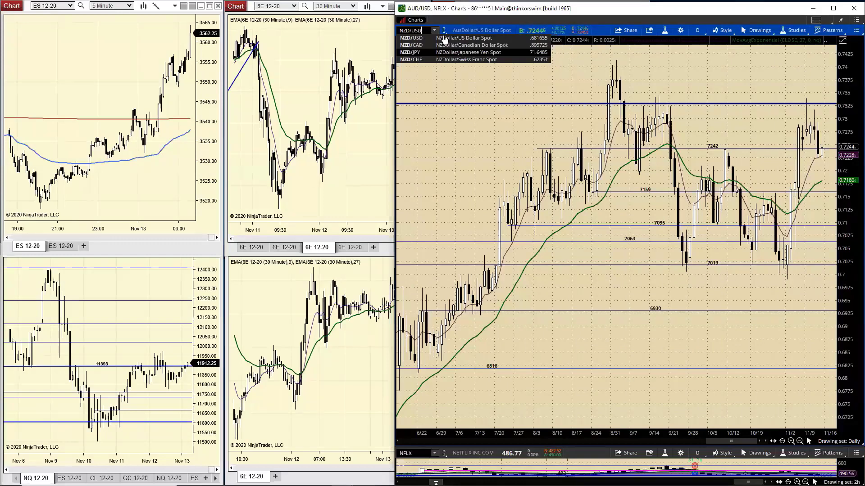
click(444, 39)
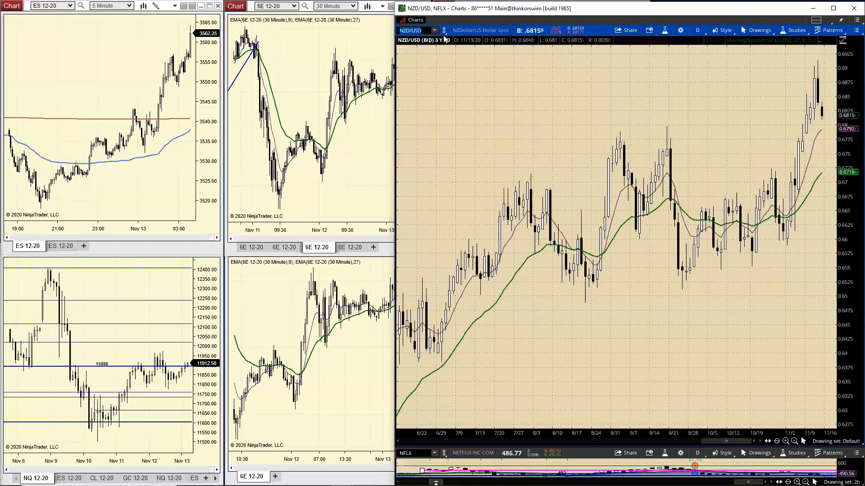
Apply the Daily drawing set, marking NZD/USD levels 6769, 6683, 6601, 6532 and 6471.
click(840, 443)
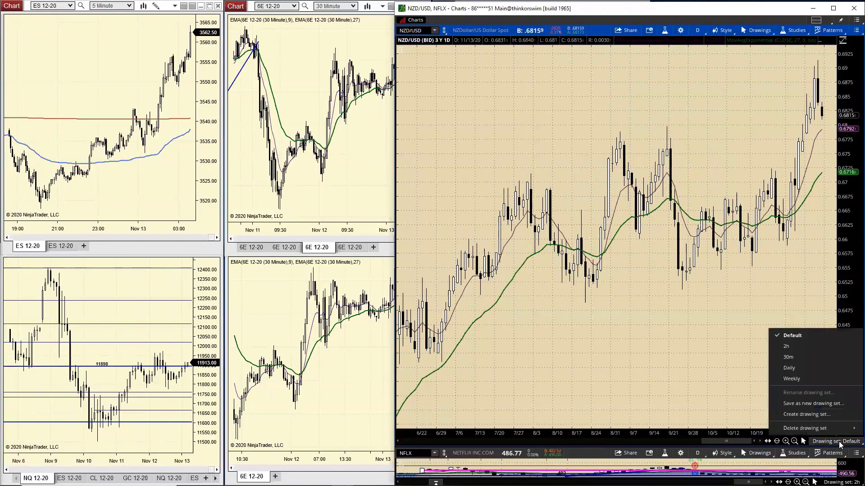
click(789, 368)
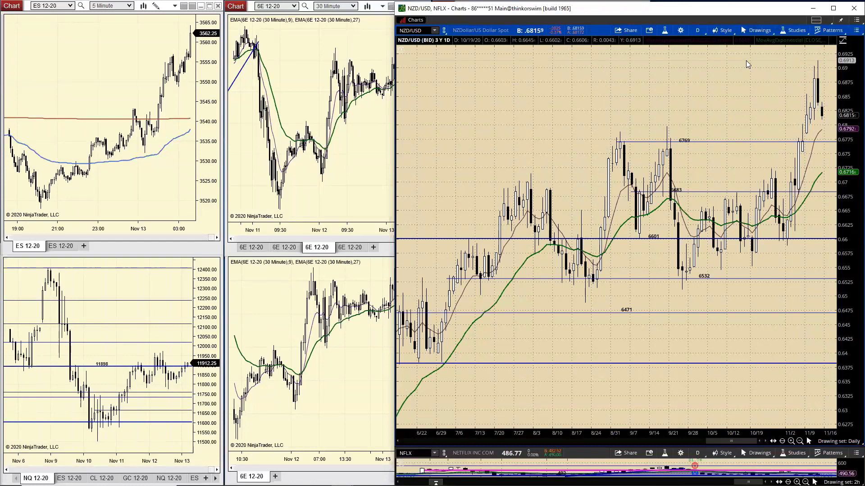
mouse_move(813, 45)
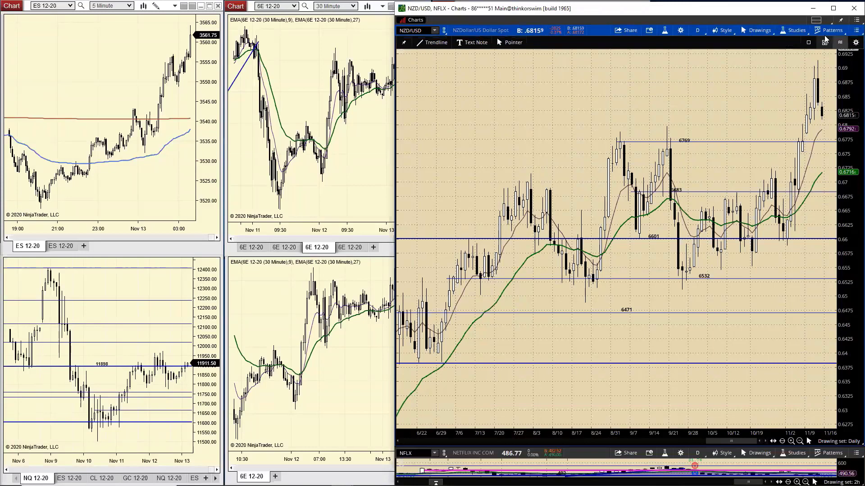
click(854, 31)
Open the NZD/USD thinkLog note (resistance 6681, support 6797), move it lower, and return to Excel.
mouse_move(789, 107)
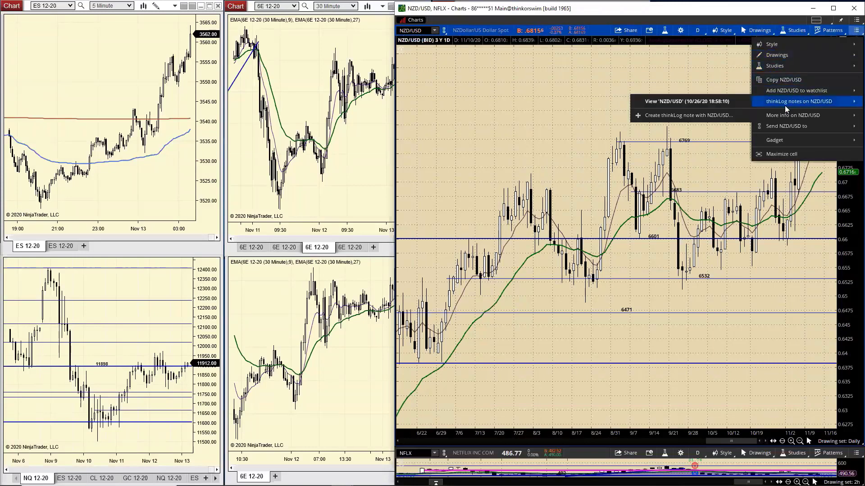
click(736, 105)
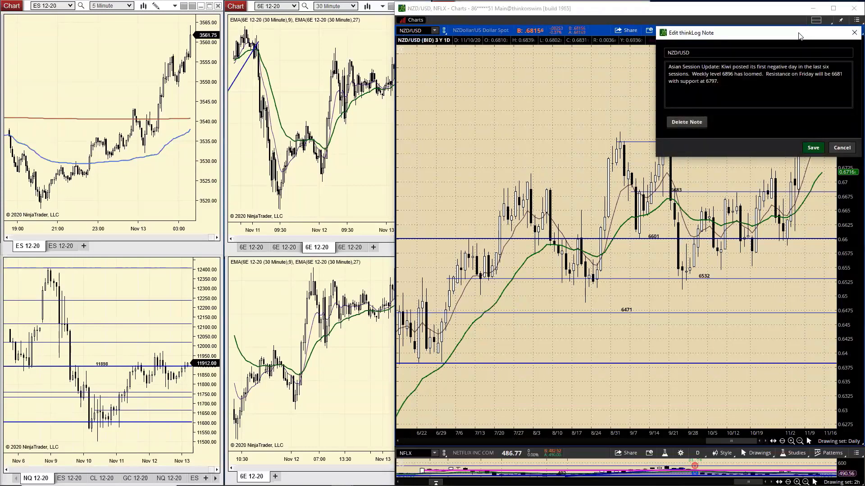
drag(799, 36, 668, 317)
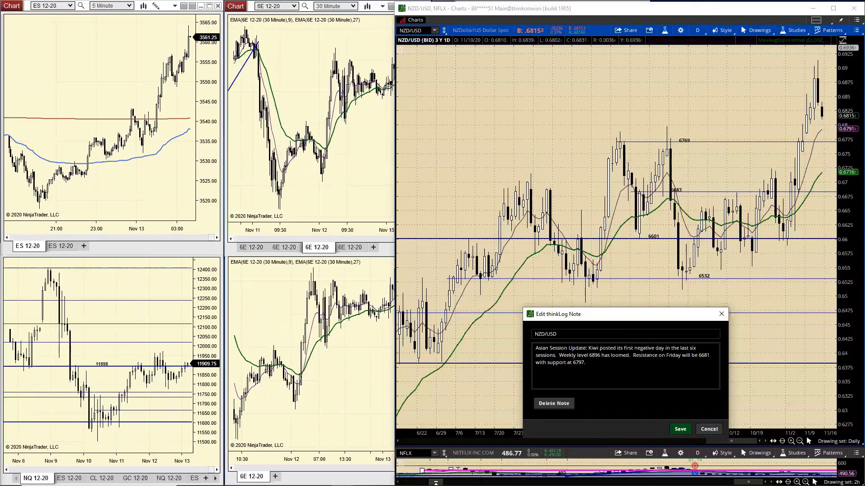
key(alt+Tab)
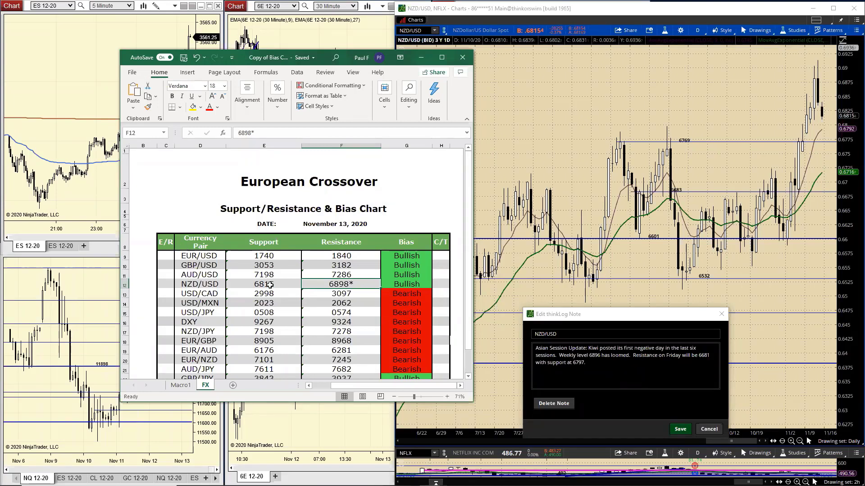
Replace NZD/USD support 6815 with 6797 and resistance 6898* with 6881.
click(271, 284)
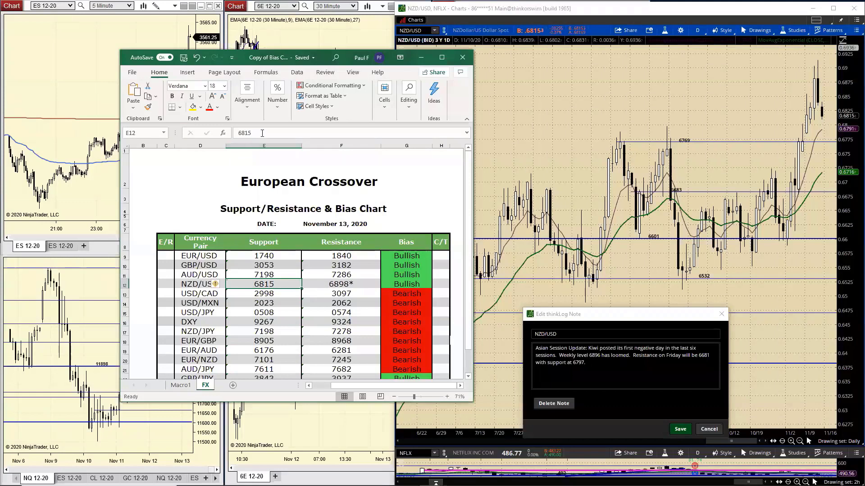
drag(262, 134, 185, 122)
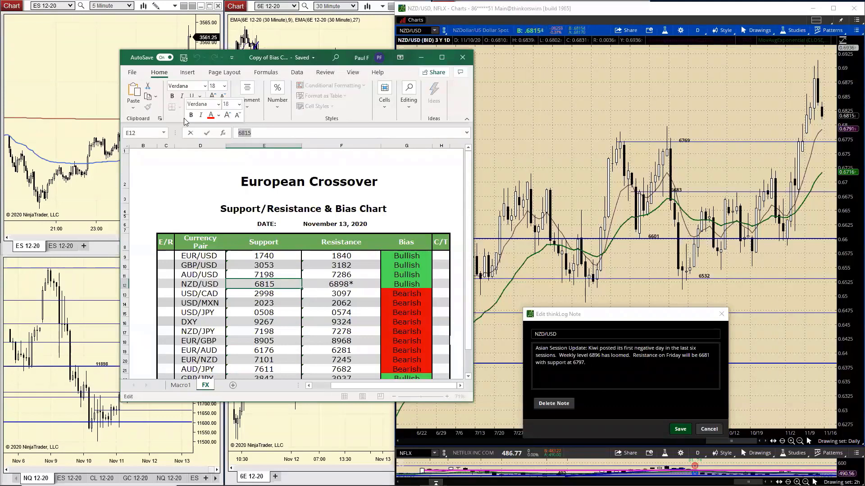
text(6797)
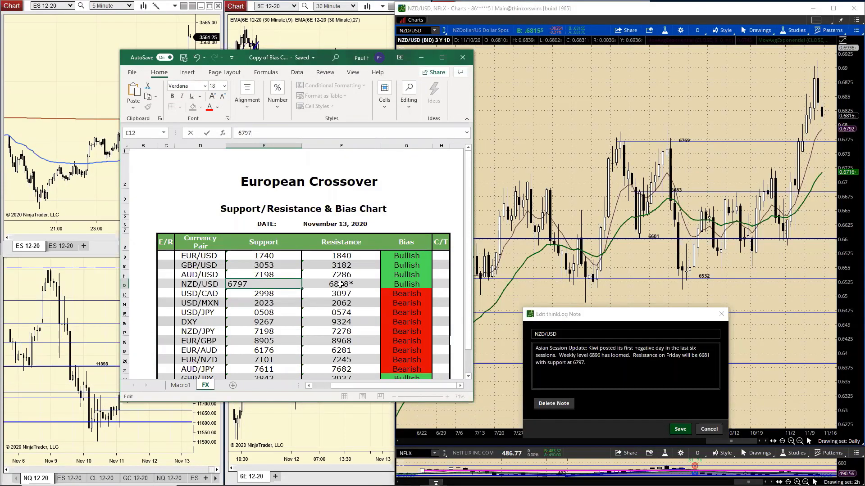
click(340, 284)
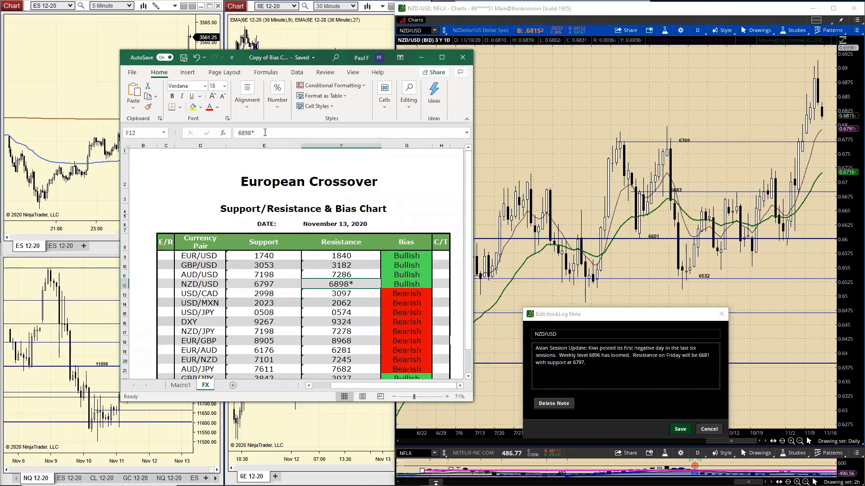
click(265, 132)
key(BackSpace)
key(BackSpace)
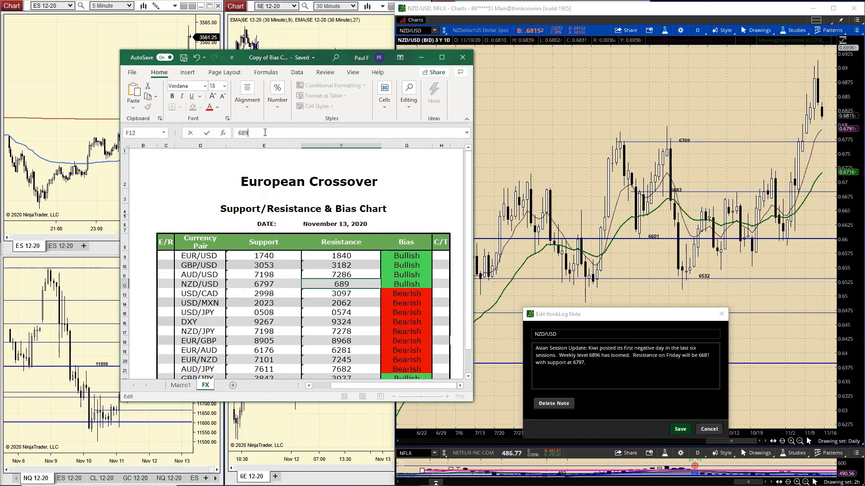
key(BackSpace)
text(81)
key(Return)
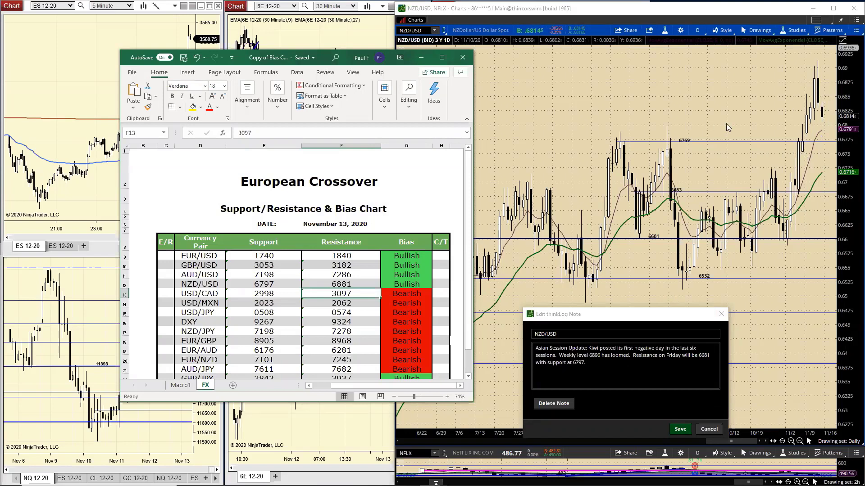
Close the NZD/USD note, load USD/CAD, and apply its Daily levels 3433–3037.
click(709, 430)
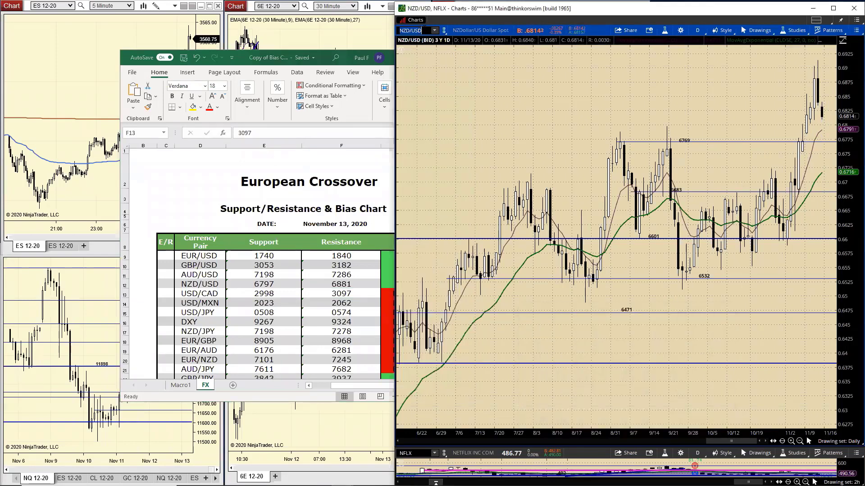
text(USD/C)
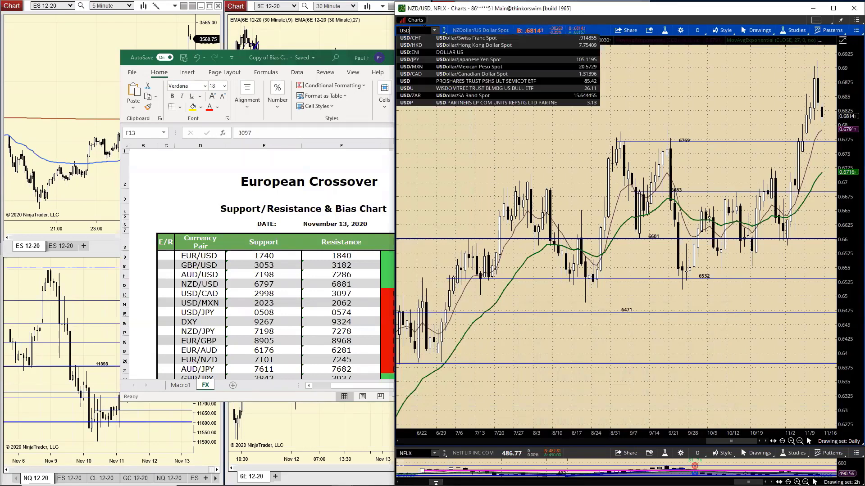
text(AD)
key(Return)
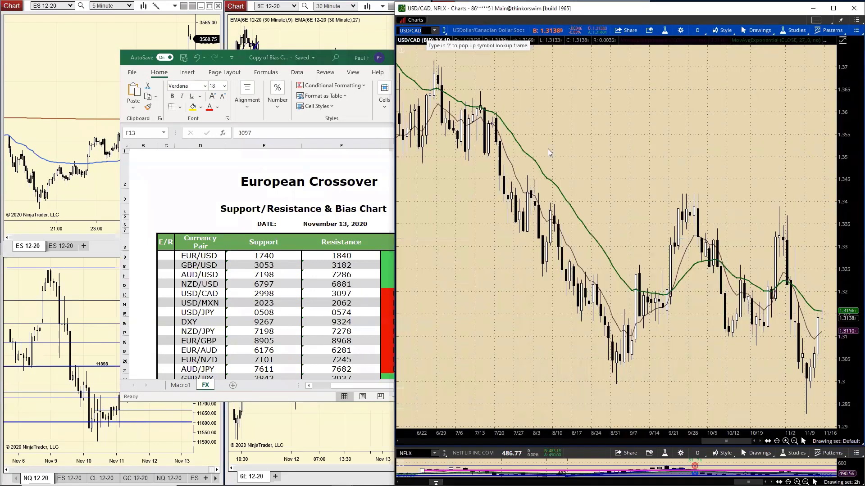
click(838, 441)
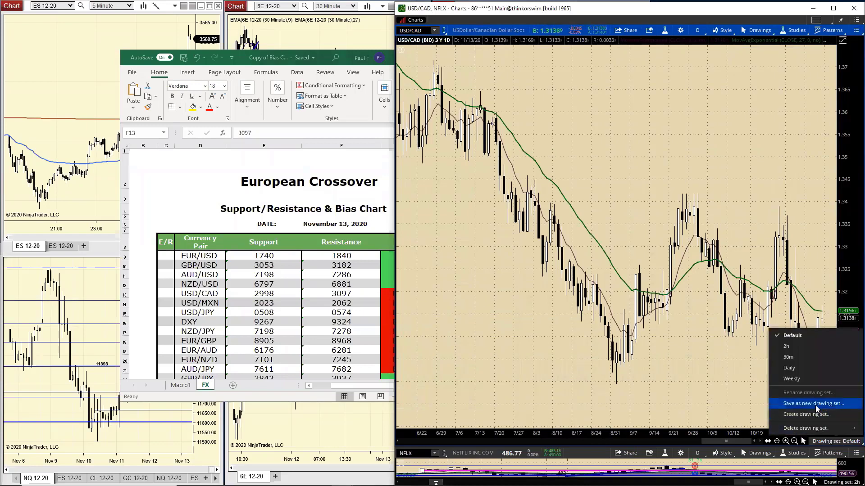
click(789, 368)
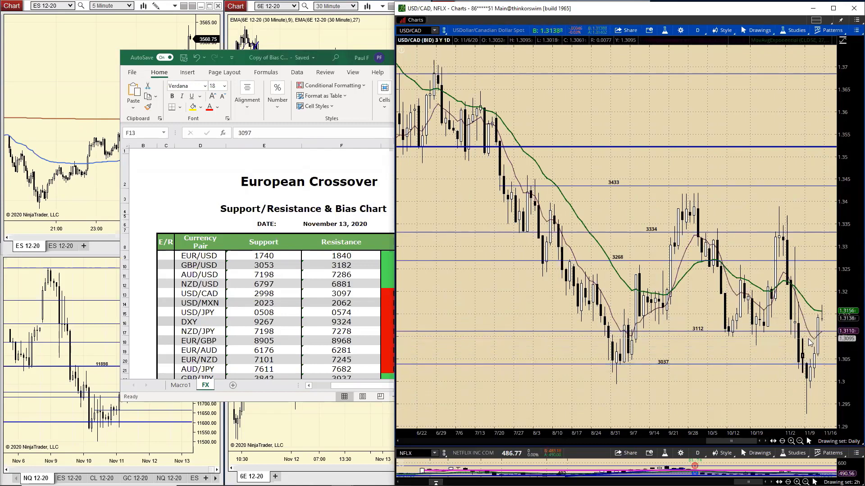
Open the USD/CAD thinkLog note (resistance 3209, support 3098) and move it left.
click(856, 30)
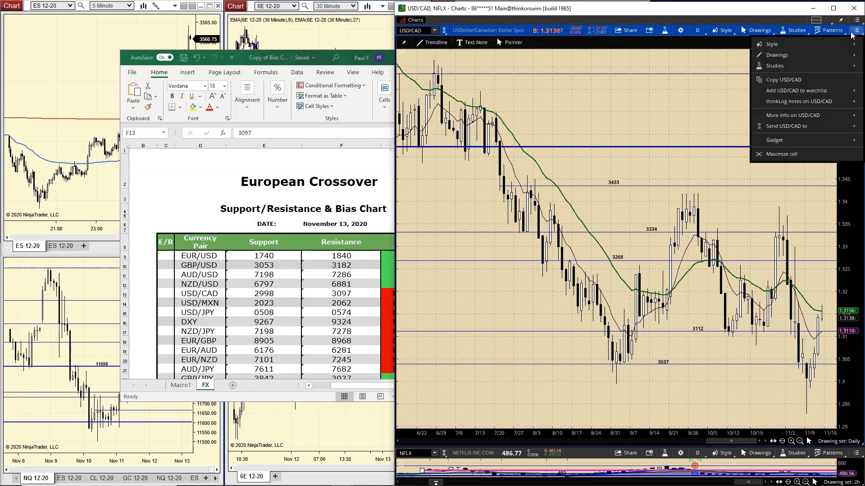
mouse_move(804, 103)
click(703, 97)
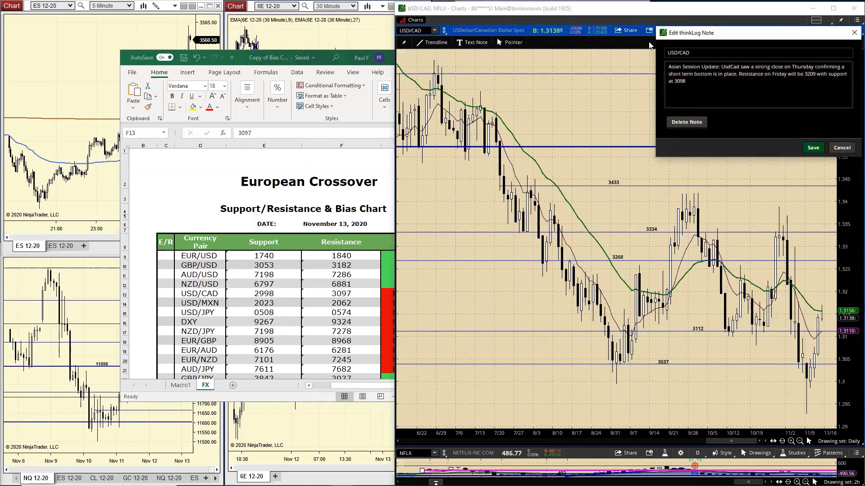
drag(675, 33, 525, 36)
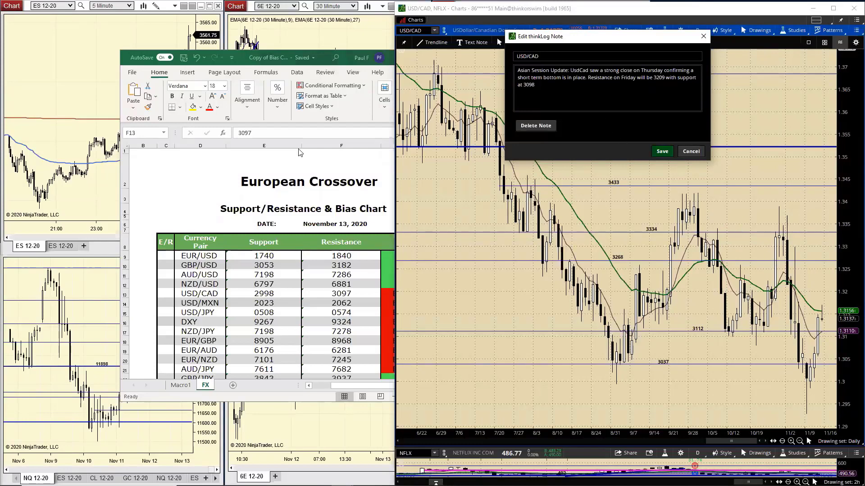
Change USD/CAD support from 2998 to 3098 and set resistance to 3209 in the bias sheet.
click(252, 62)
drag(325, 58, 547, 53)
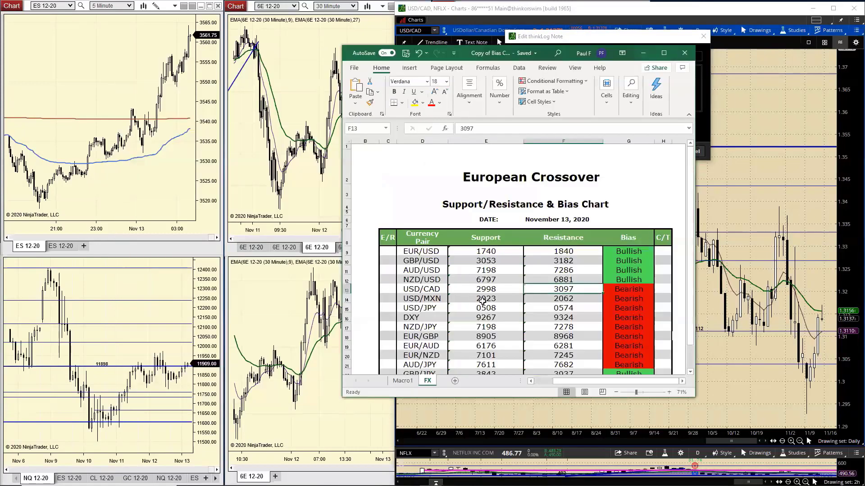
click(489, 290)
text(30)
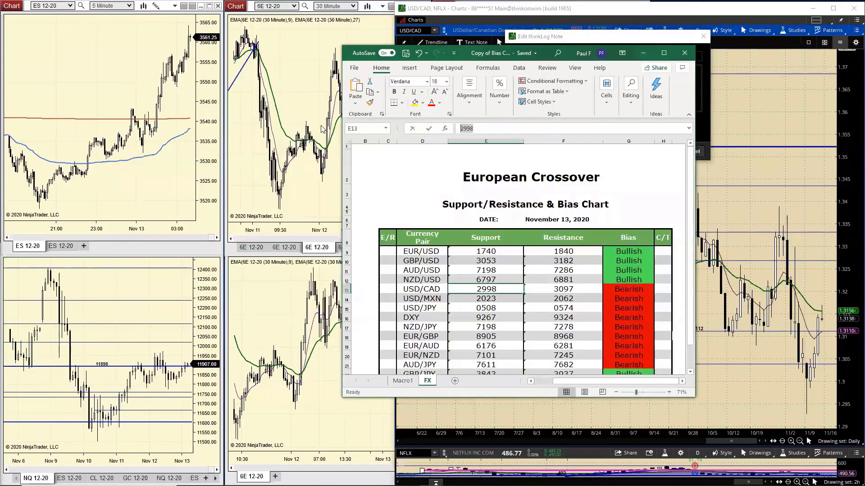
text(98)
key(Tab)
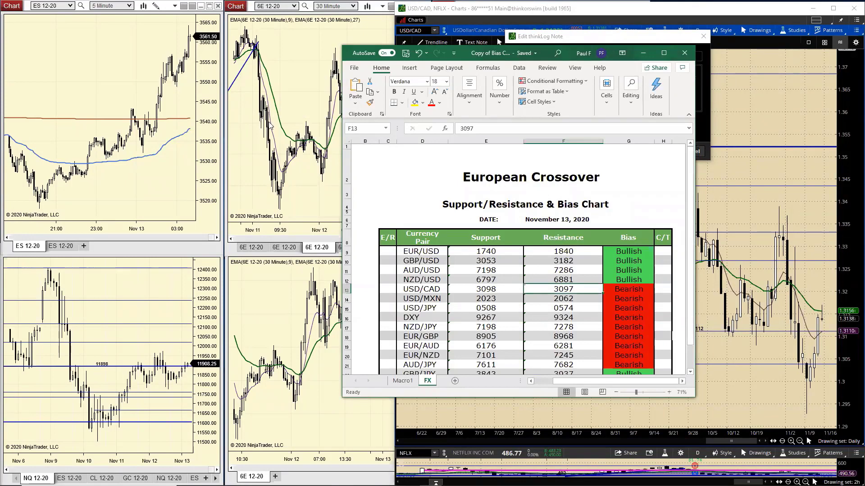
text(3209)
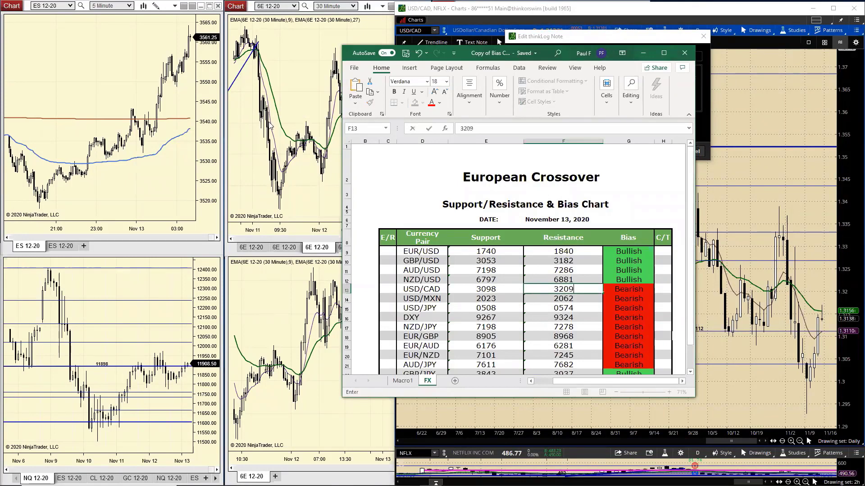
key(Return)
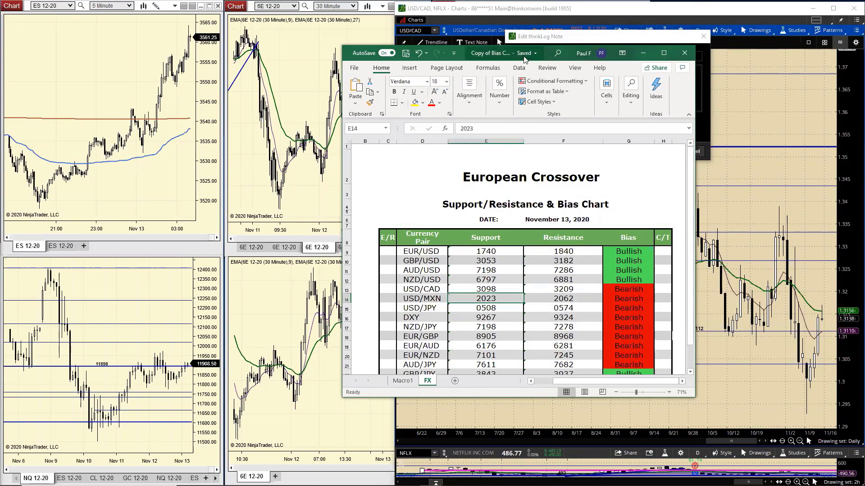
drag(513, 58, 195, 58)
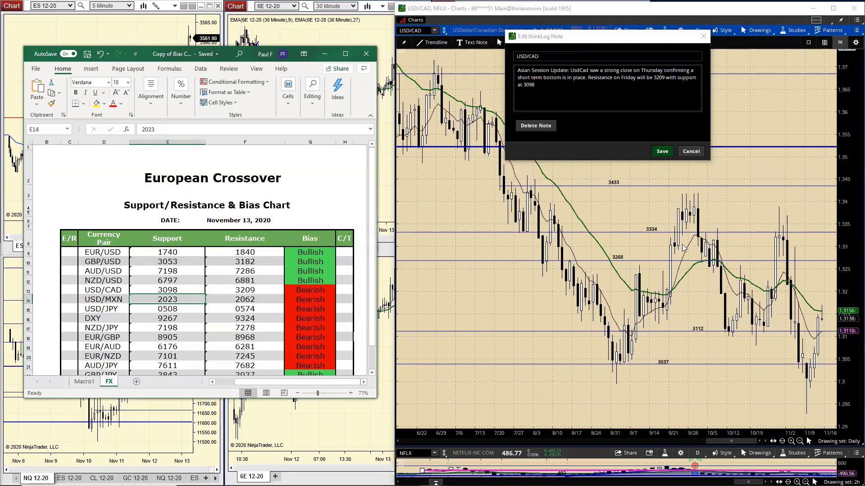
Discard the USD/CAD note and chart USD/MXN with the Daily drawing set.
click(694, 152)
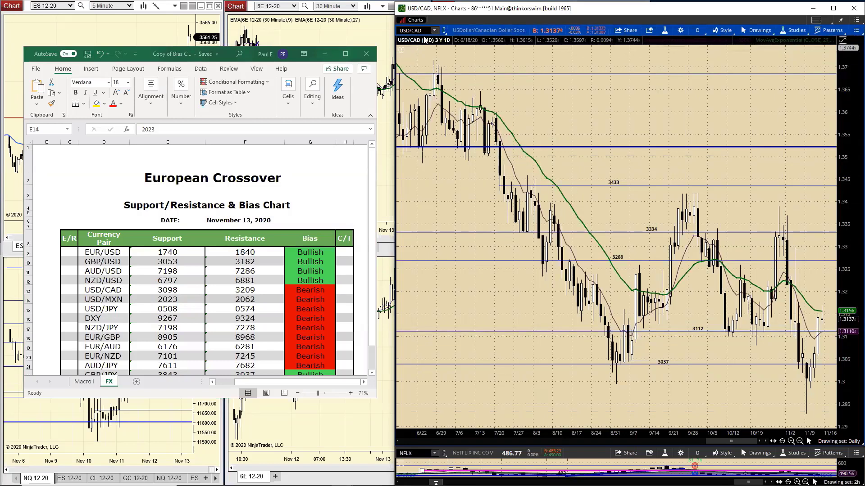
click(412, 30)
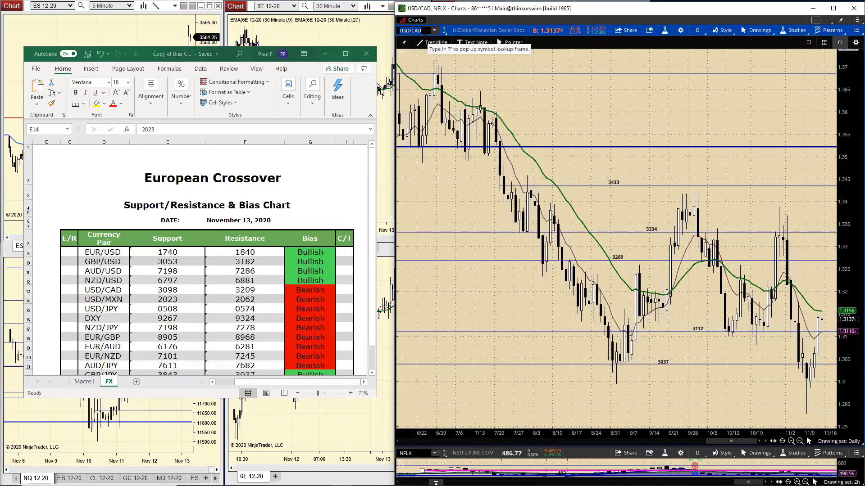
text(USD/)
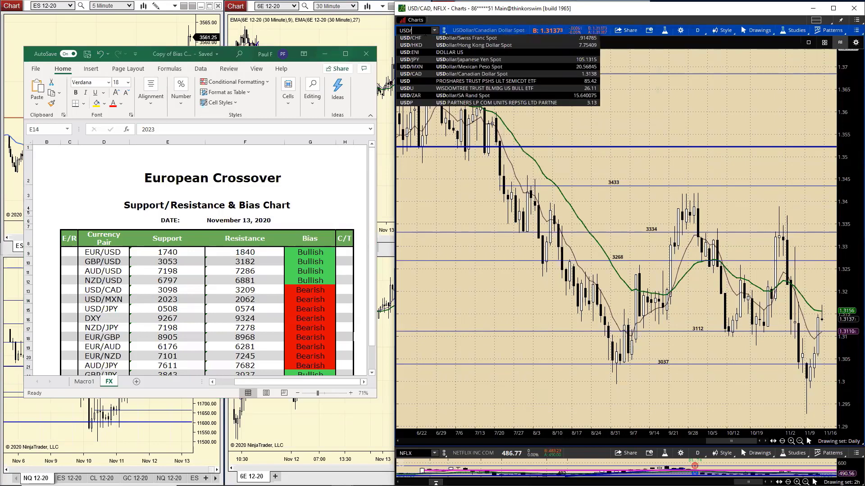
text(MXN)
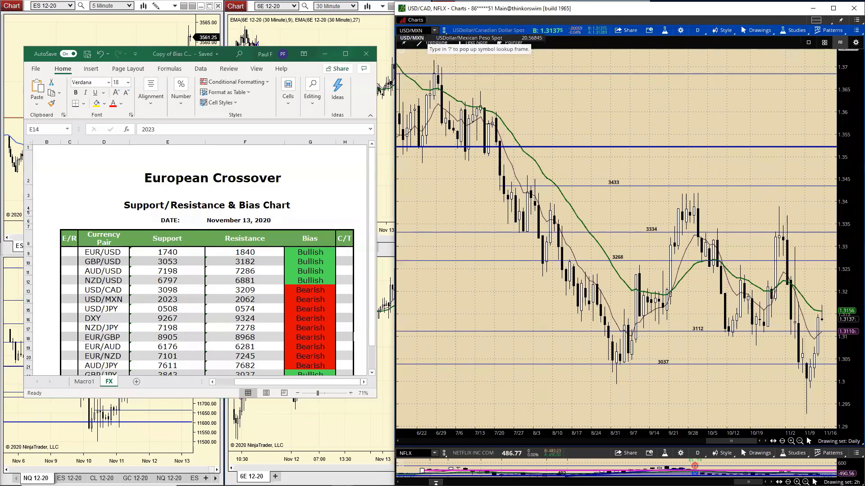
key(Return)
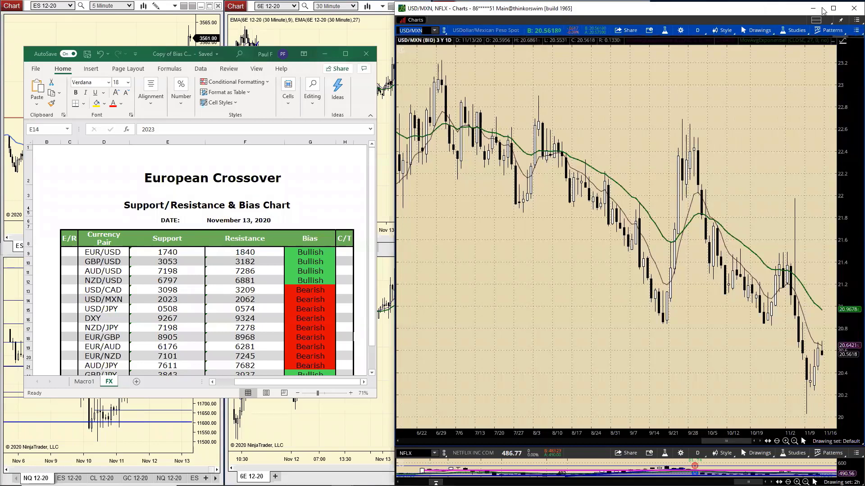
click(851, 443)
click(798, 377)
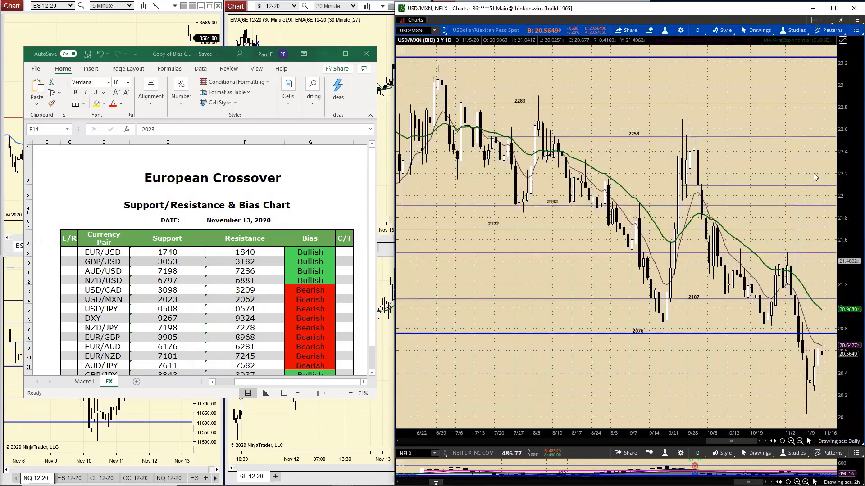
Open the USD/MXN thinkLog note showing resistance 2068 and support 2046.
click(853, 32)
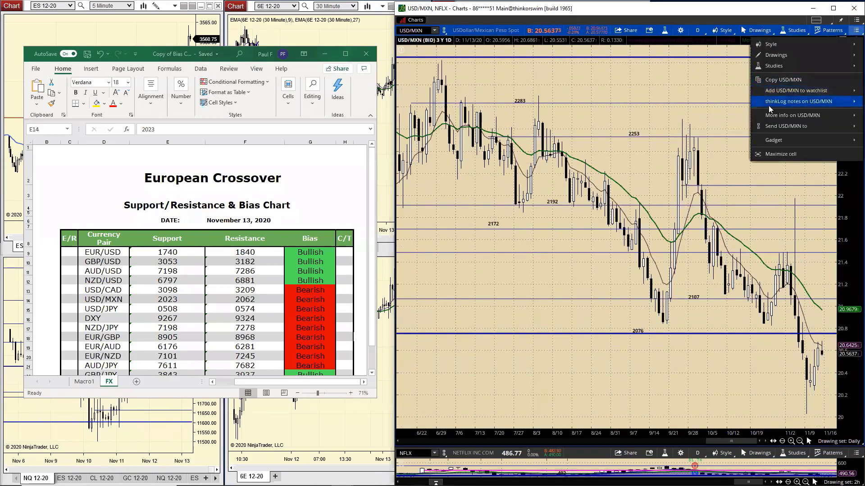
mouse_move(754, 104)
click(676, 103)
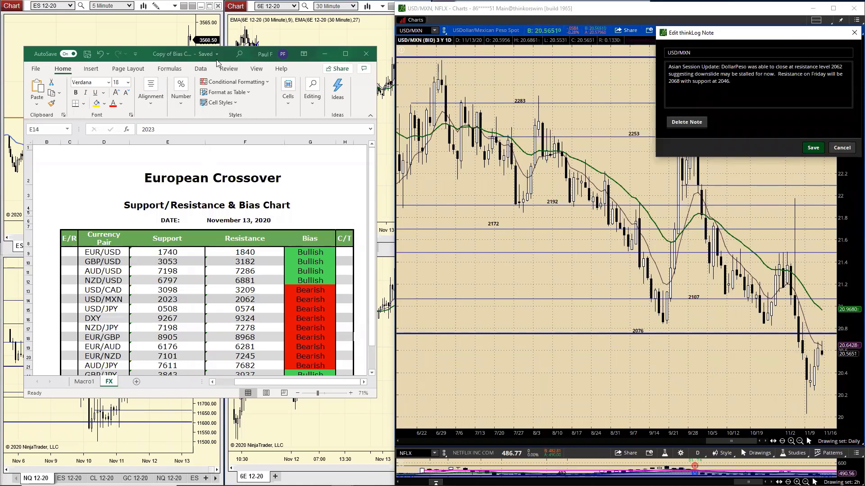
Change the USD/MXN row in Excel from 2023 to support 2046 and resistance 2068.
click(166, 300)
click(171, 133)
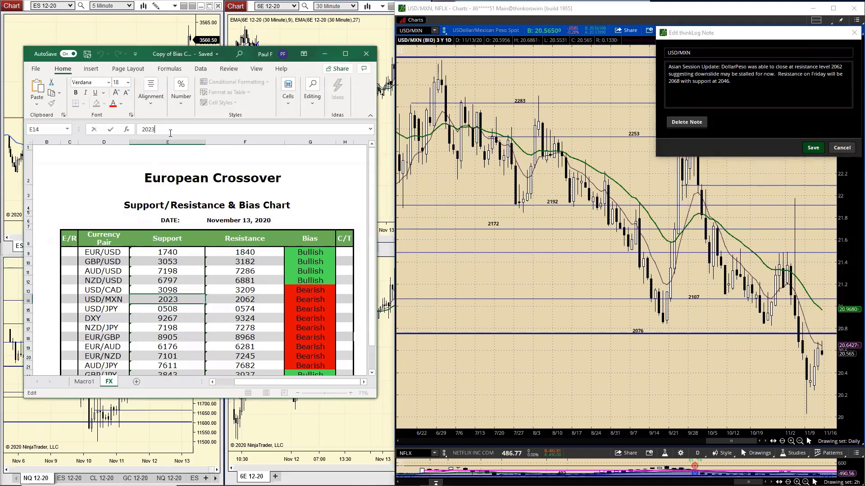
key(BackSpace)
key(BackSpace)
text(46)
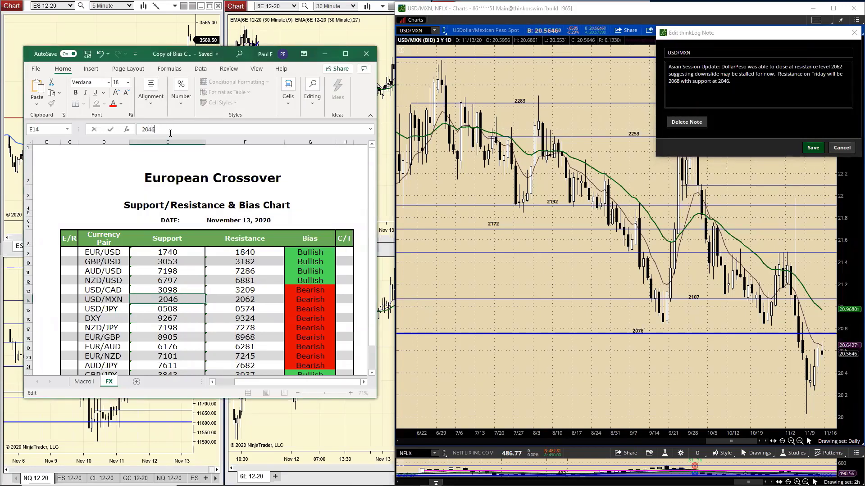
key(Tab)
text(2068)
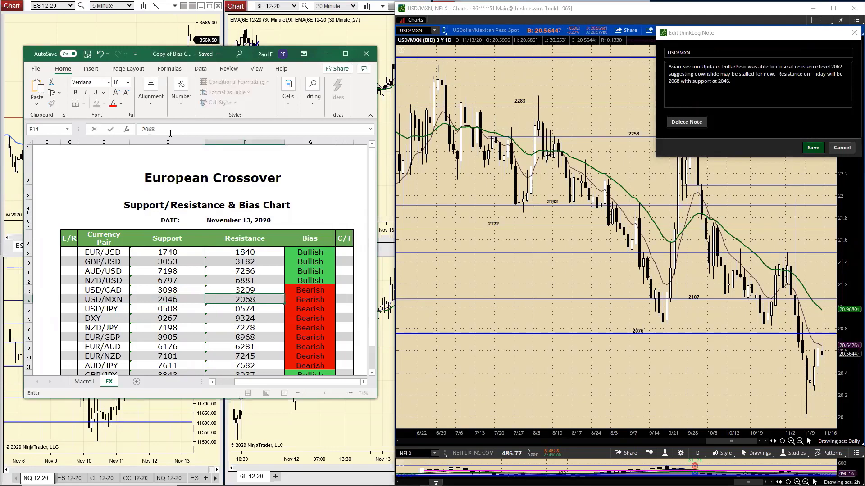
key(Return)
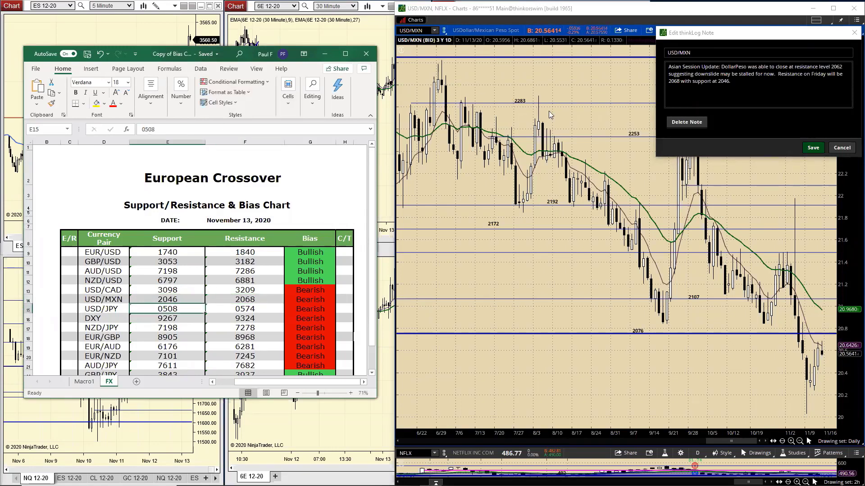
Save the USD/MXN note and switch the chart to USD/JPY.
click(811, 148)
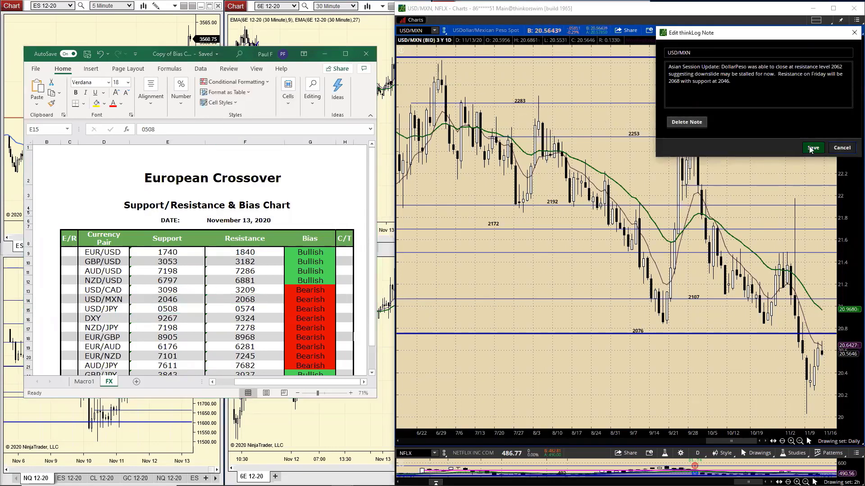
click(811, 149)
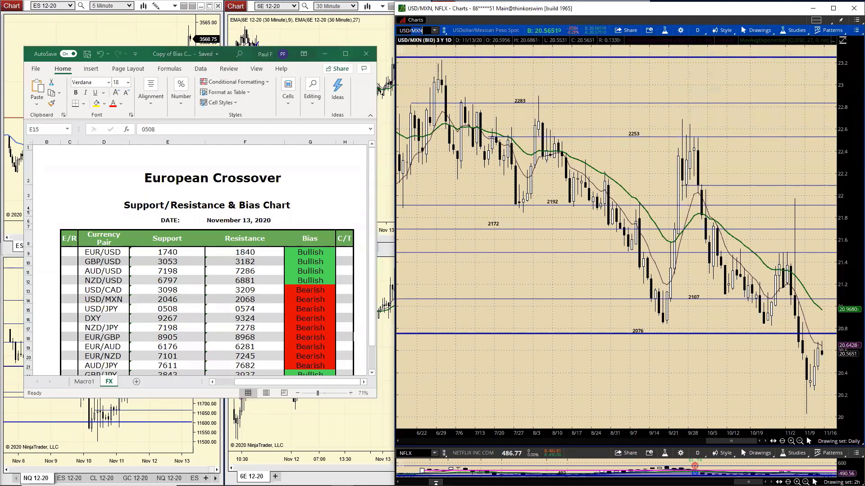
text(JP)
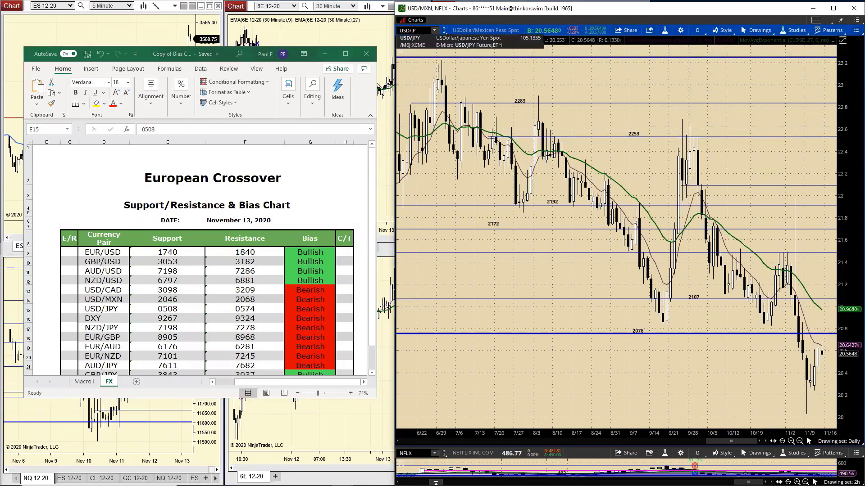
text(Y)
key(Return)
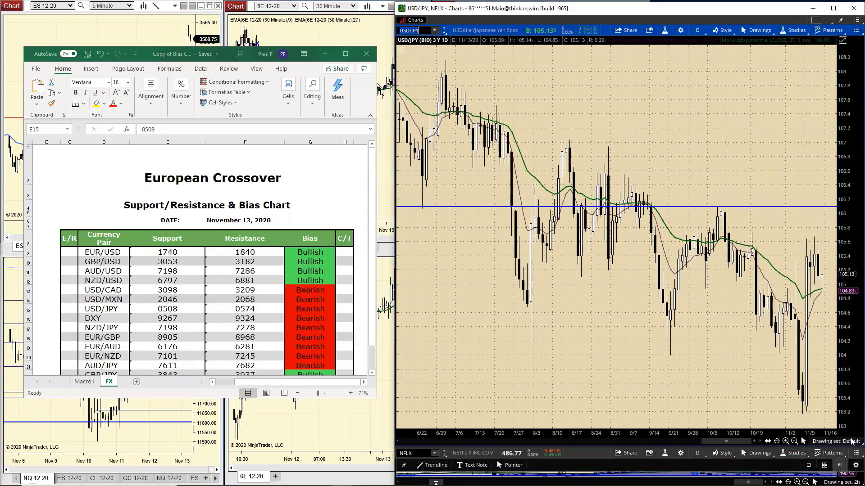
click(836, 442)
Show the Daily level lines on USD/JPY, then read and close its thinkLog note.
click(788, 367)
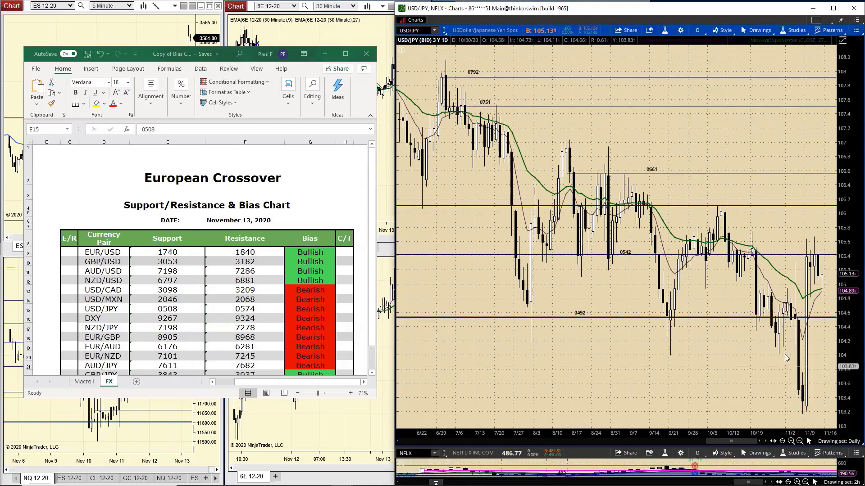
click(856, 30)
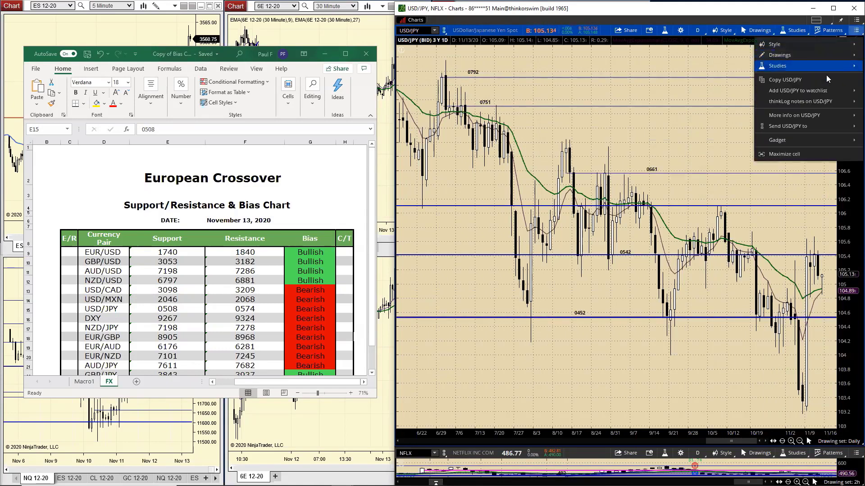
mouse_move(823, 101)
click(745, 99)
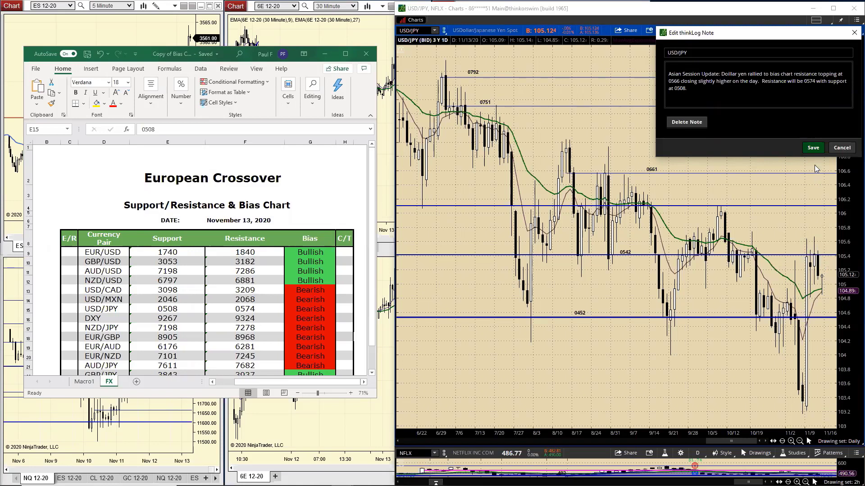
click(842, 148)
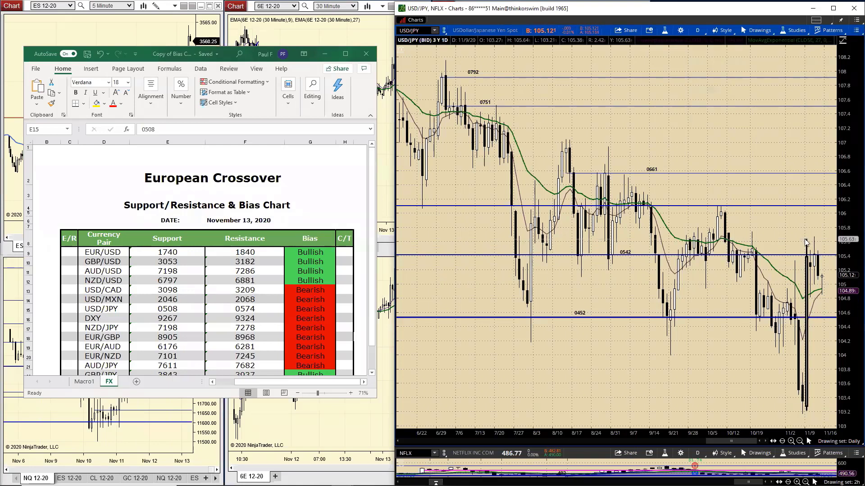
Change the USD/JPY resistance in Excel from 0574 to 0563.
click(254, 306)
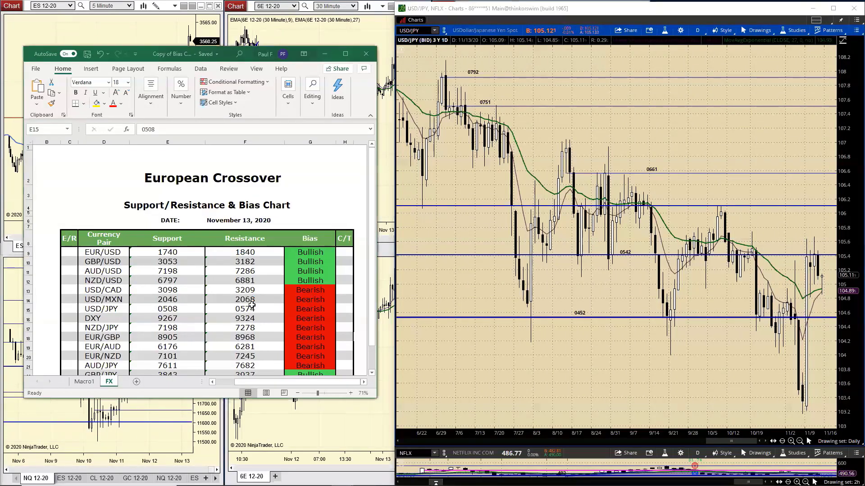
click(253, 307)
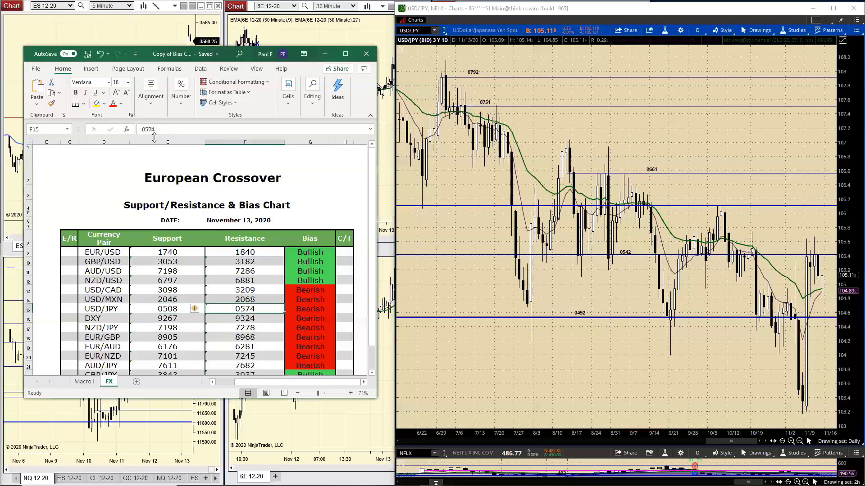
click(158, 130)
key(BackSpace)
key(BackSpace)
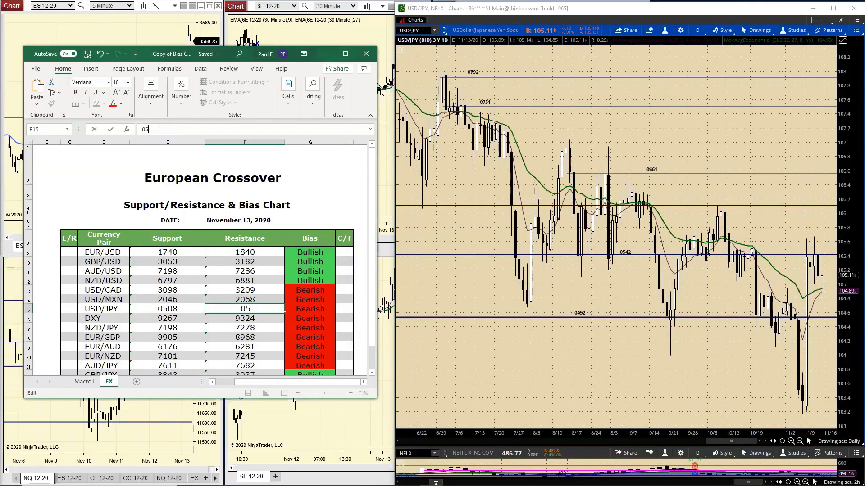
text(63)
key(Return)
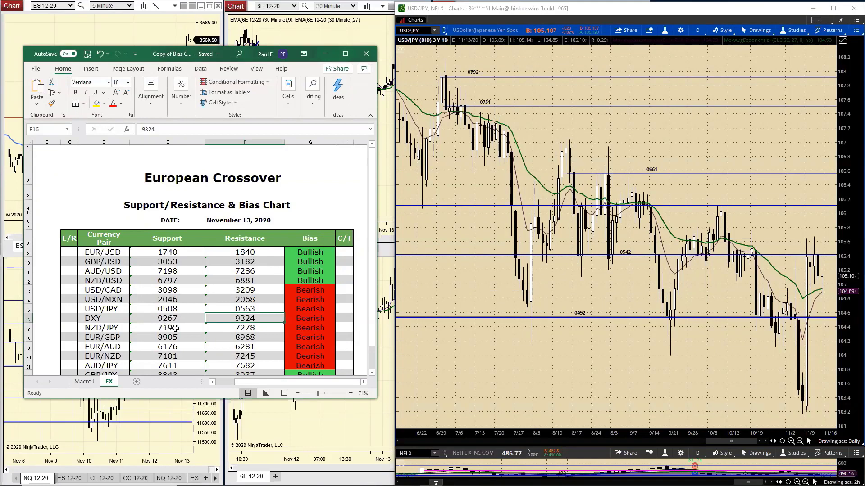
Replace the USD/JPY support value 0508 in cell E15 with 0493.
click(178, 308)
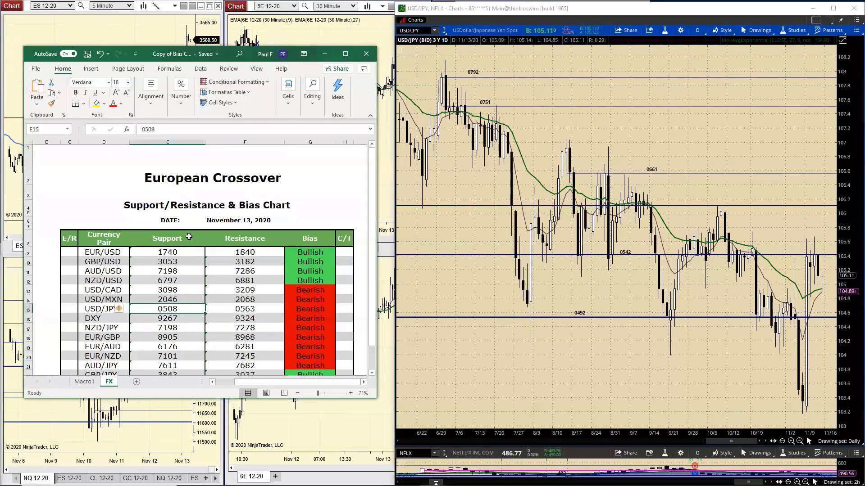
drag(172, 130, 91, 131)
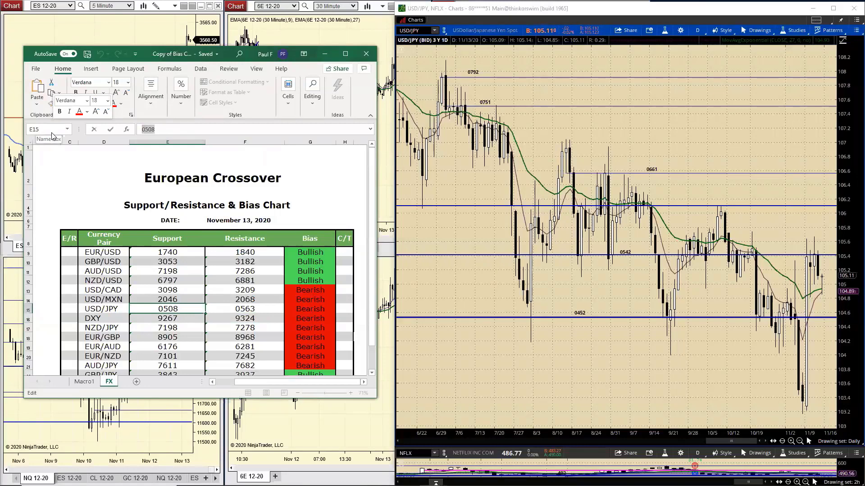
text(0493)
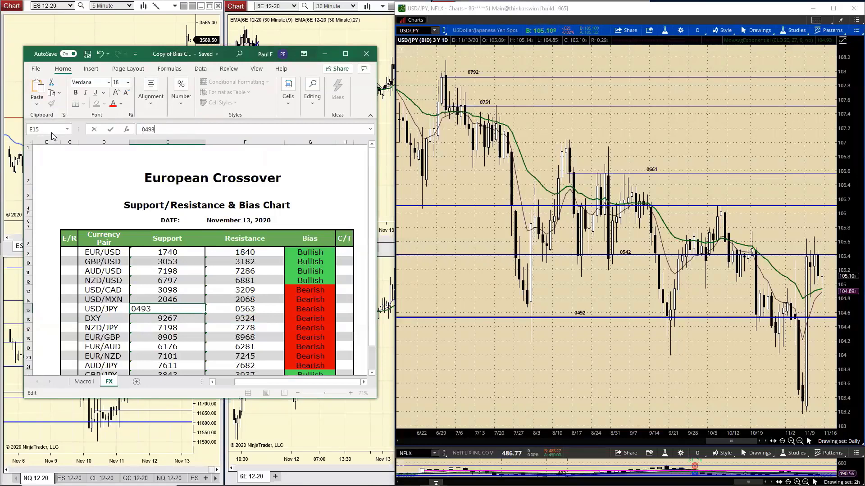
key(Return)
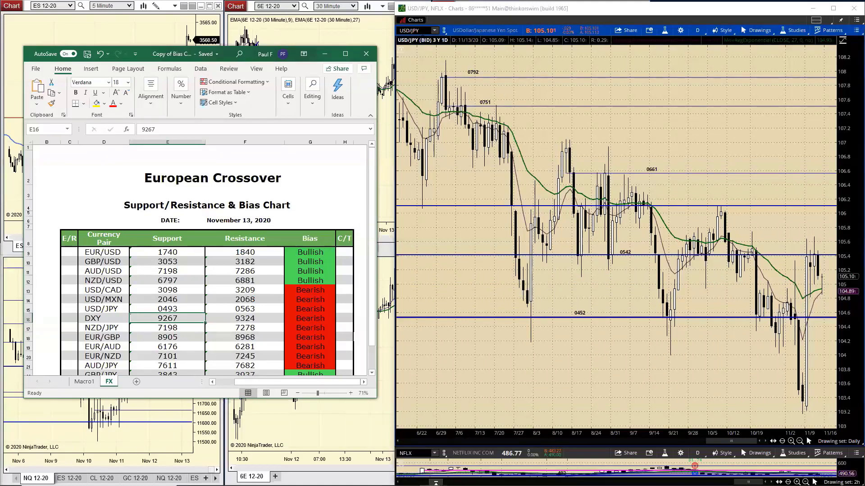
Switch the thinkorswim chart symbol to $DXY.
click(417, 30)
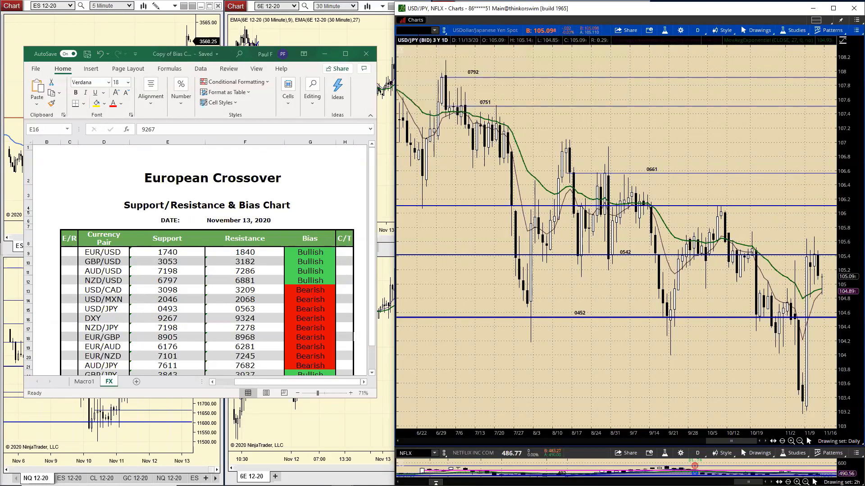
text($DXY)
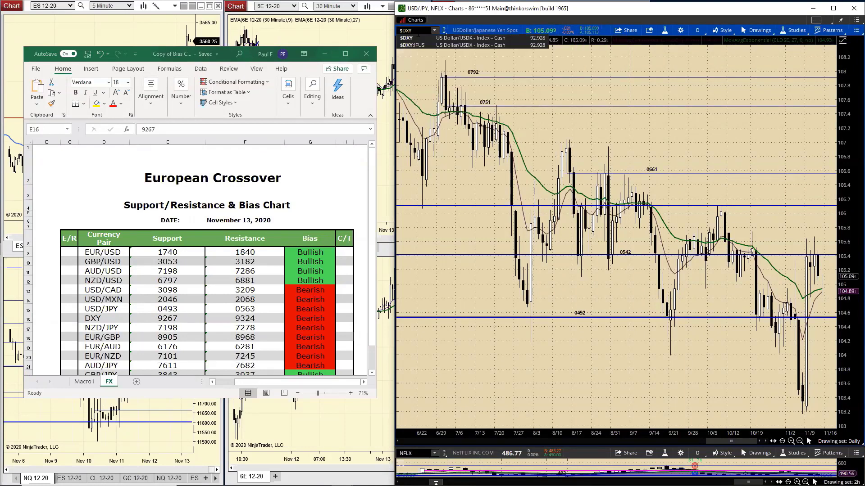
key(Return)
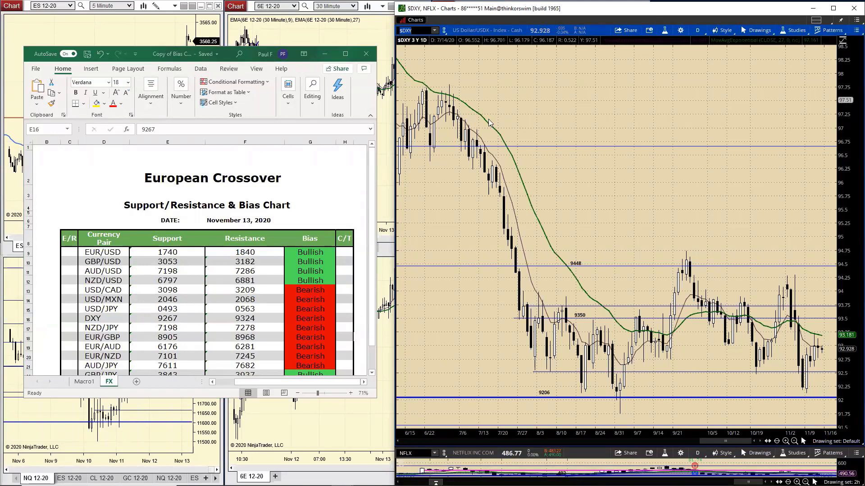
Read the $DXY thinkLog note, compare with the DXY support in Excel, then close it.
click(855, 30)
mouse_move(822, 103)
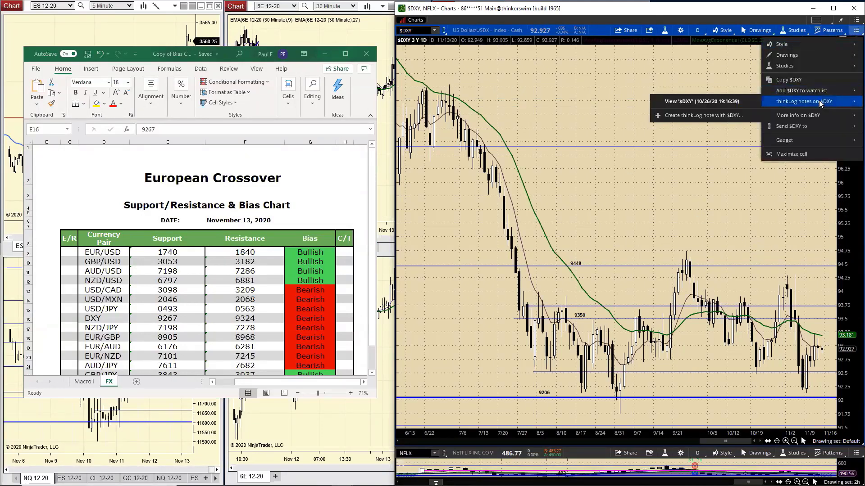
click(756, 104)
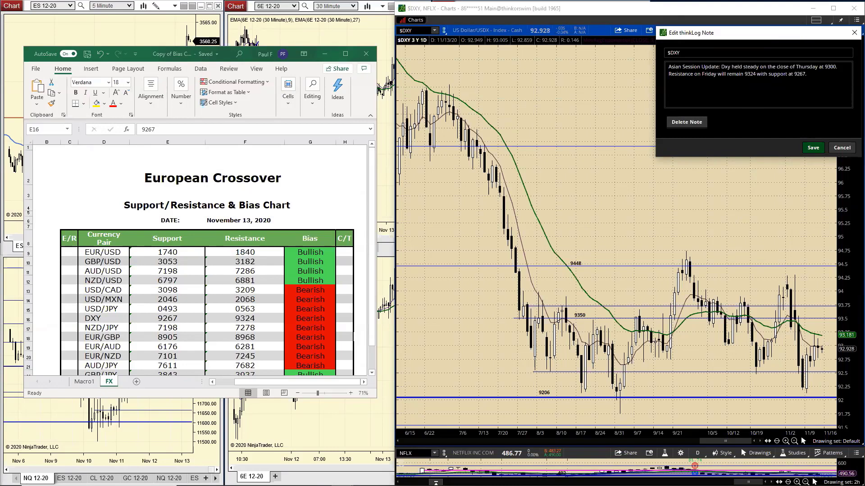
click(174, 318)
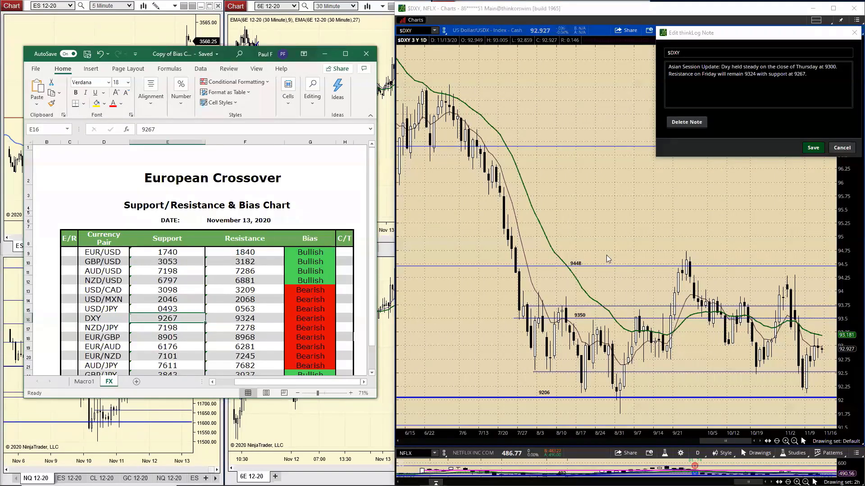
click(842, 148)
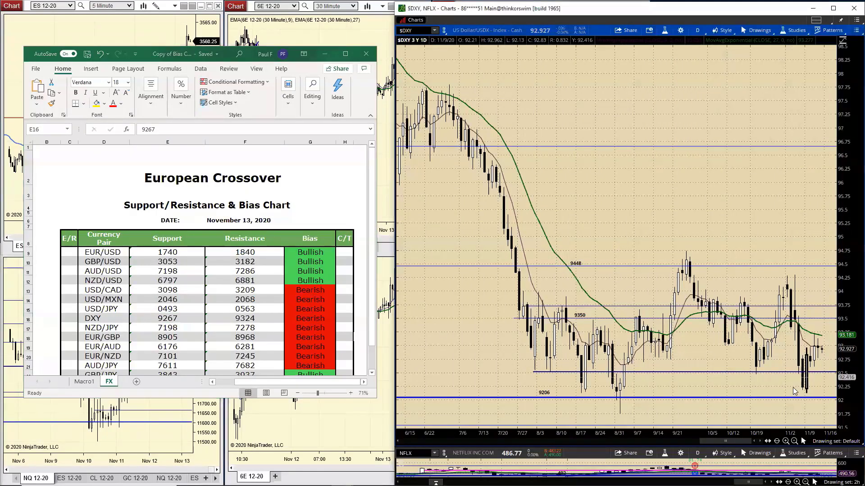
Zoom the $DXY daily chart in to late August through mid-November.
scroll(767, 364, up, 5)
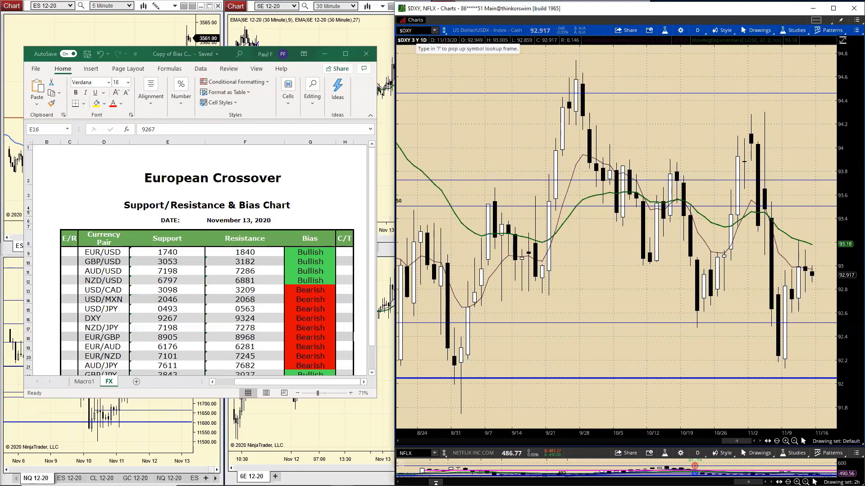
click(408, 31)
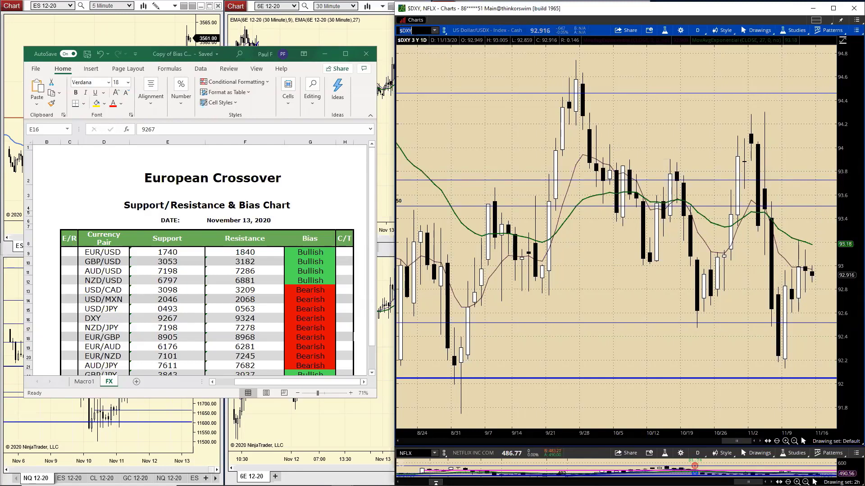
Chart NZD/JPY with the Daily drawing set, then enlarge Excel to reveal its last rows.
text(NZD/)
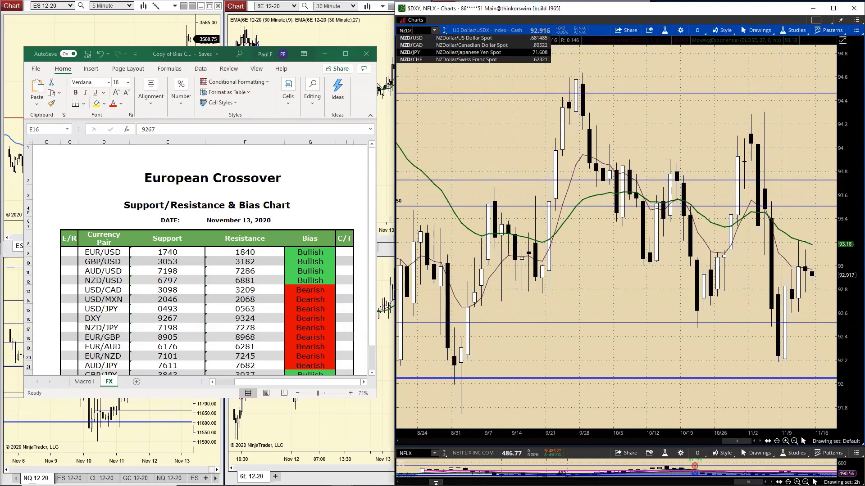
text(JPY)
key(Return)
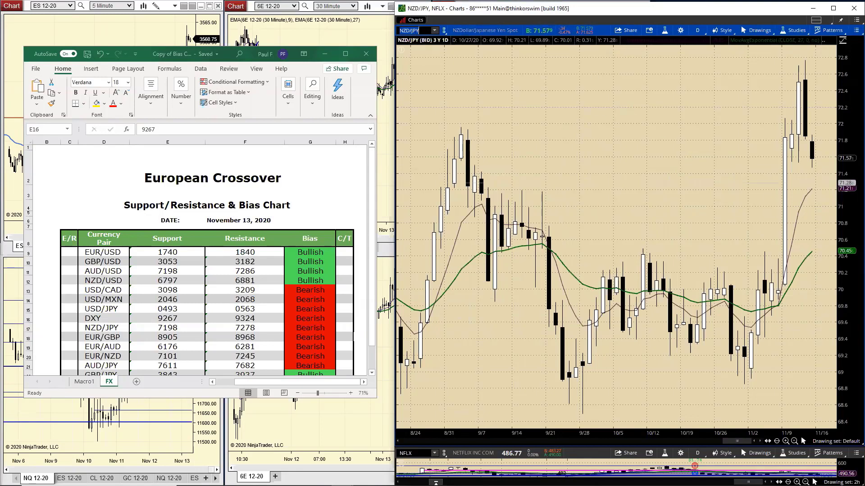
click(842, 442)
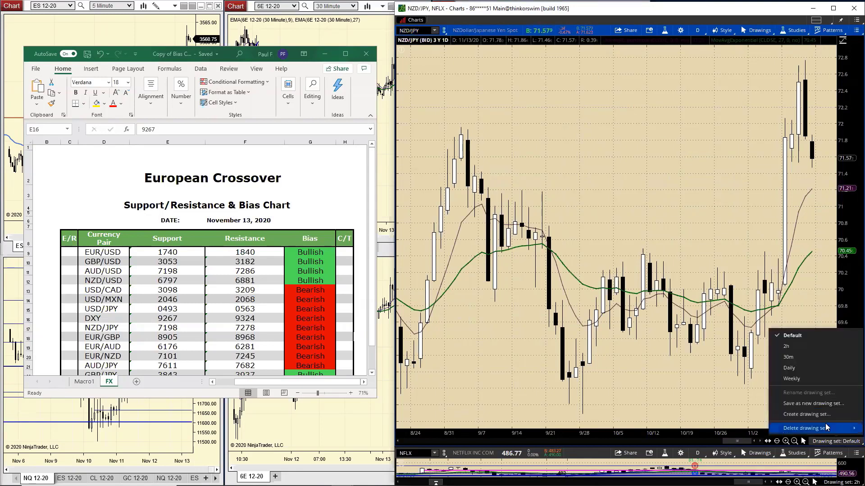
click(797, 369)
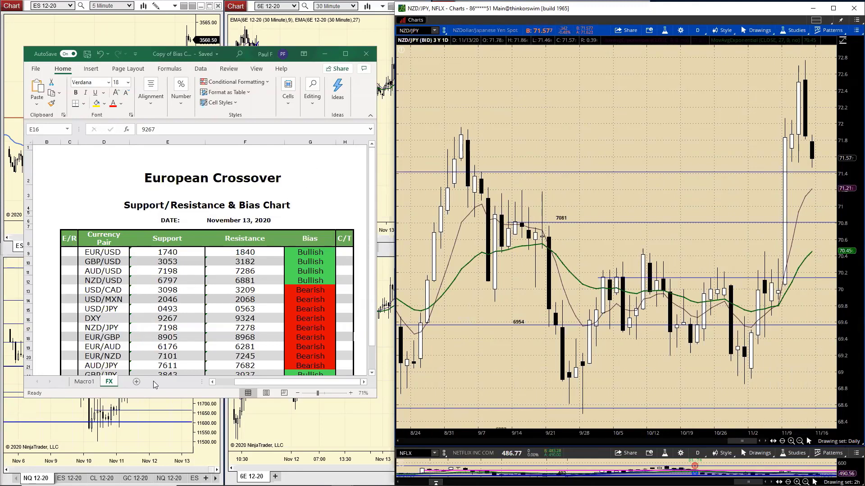
drag(158, 400, 172, 430)
click(228, 396)
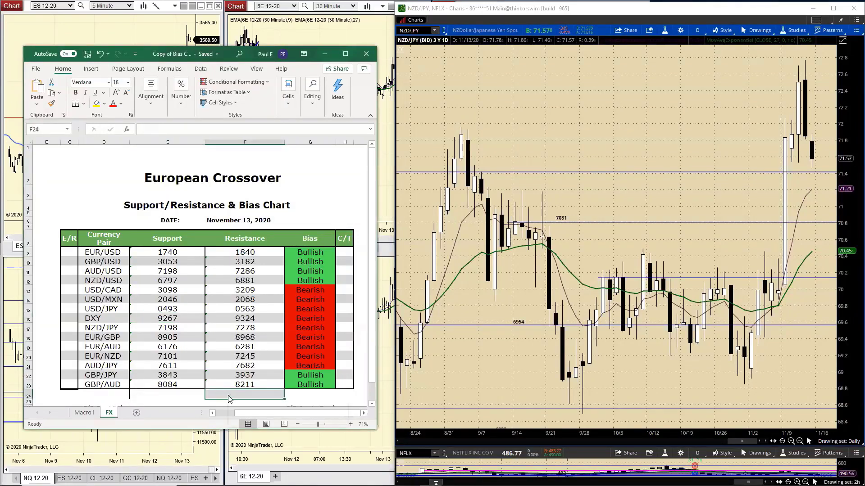
right_click(228, 396)
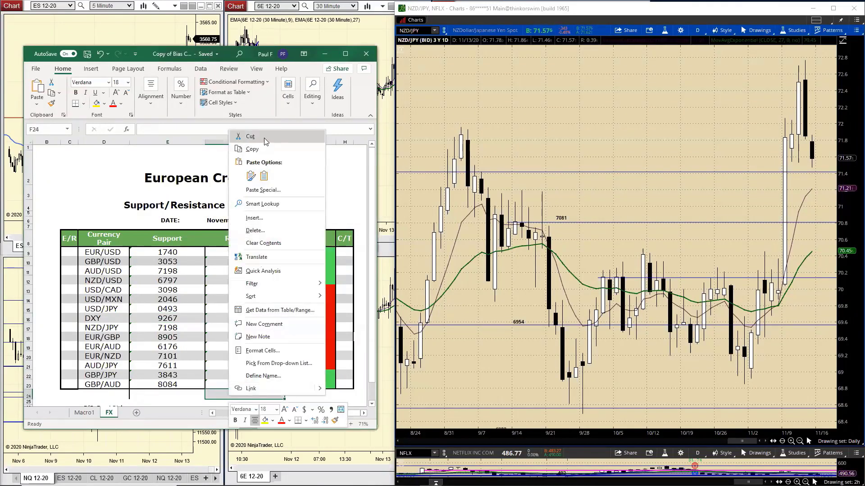
click(253, 149)
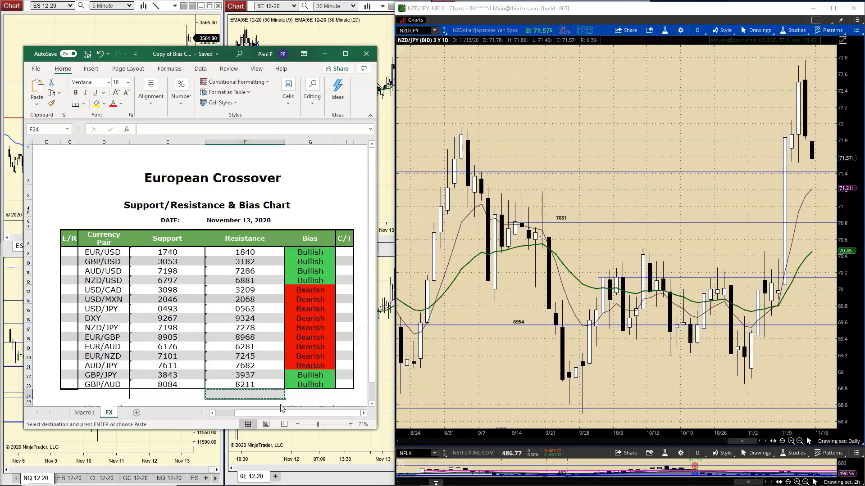
right_click(264, 396)
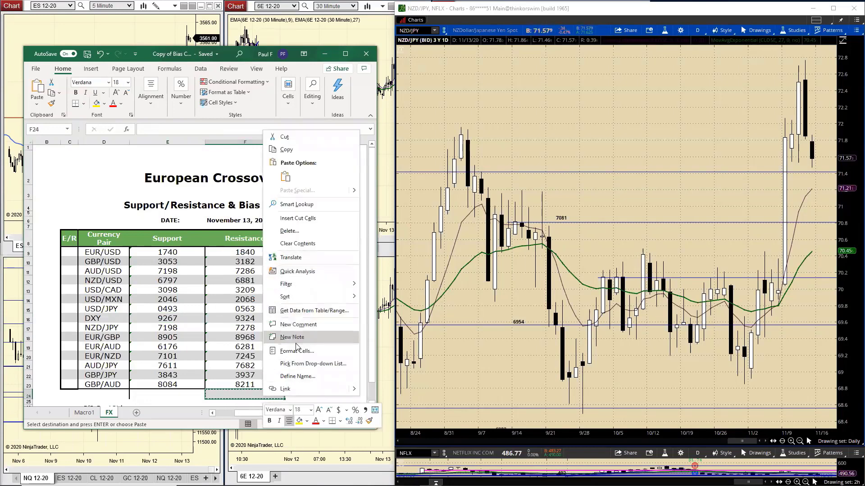
click(288, 231)
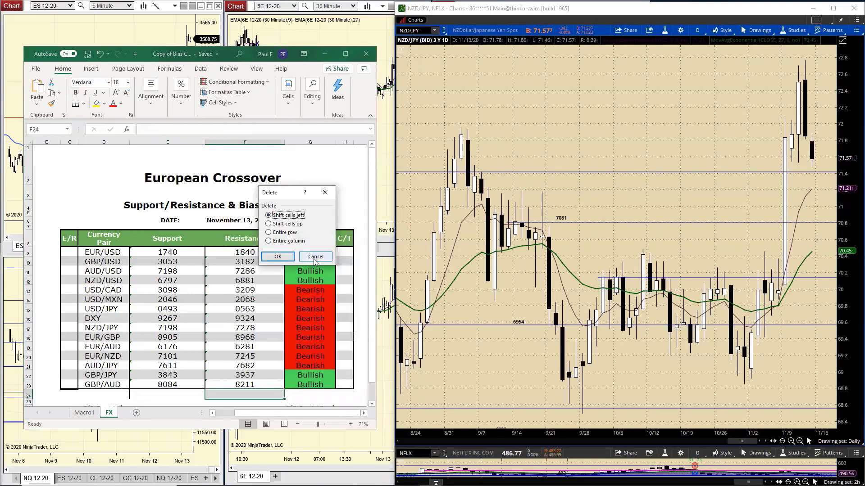
click(315, 257)
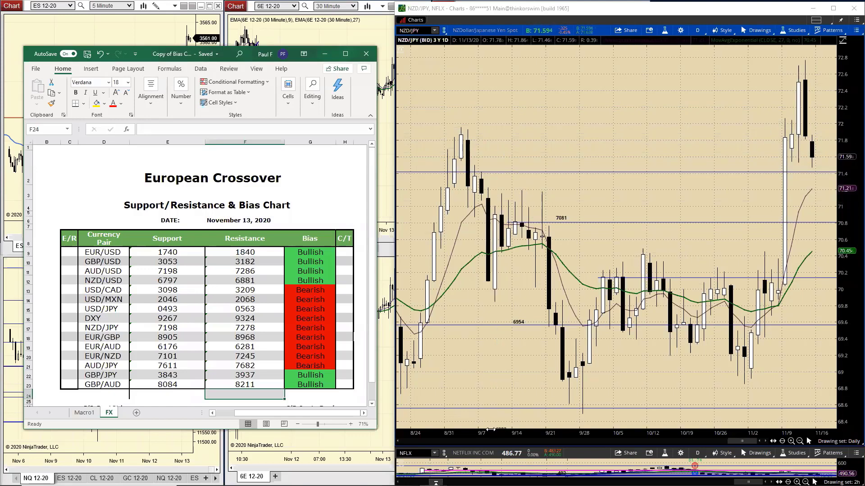
Change the NZD/JPY support in cell E17 from 7198 to 7134.
drag(490, 429, 573, 443)
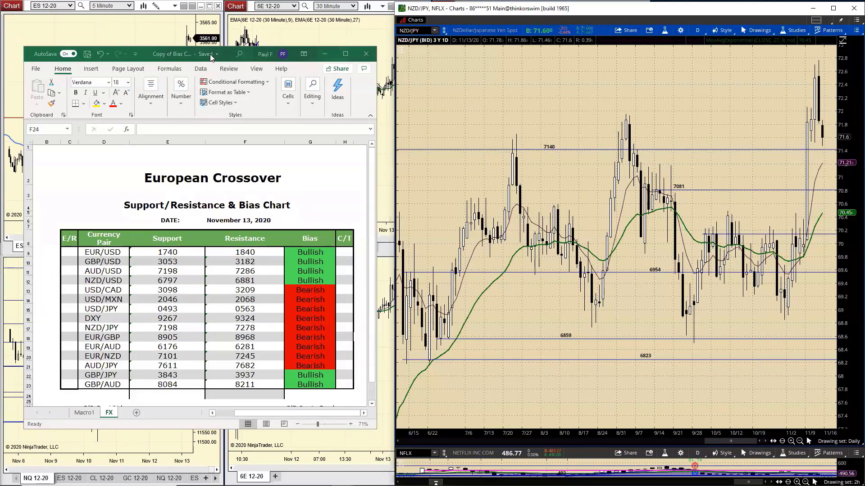
drag(202, 55, 531, 64)
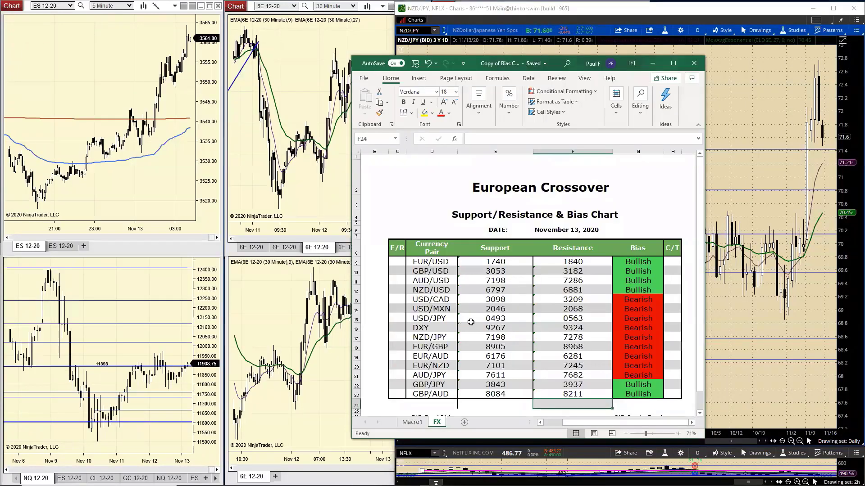
click(497, 339)
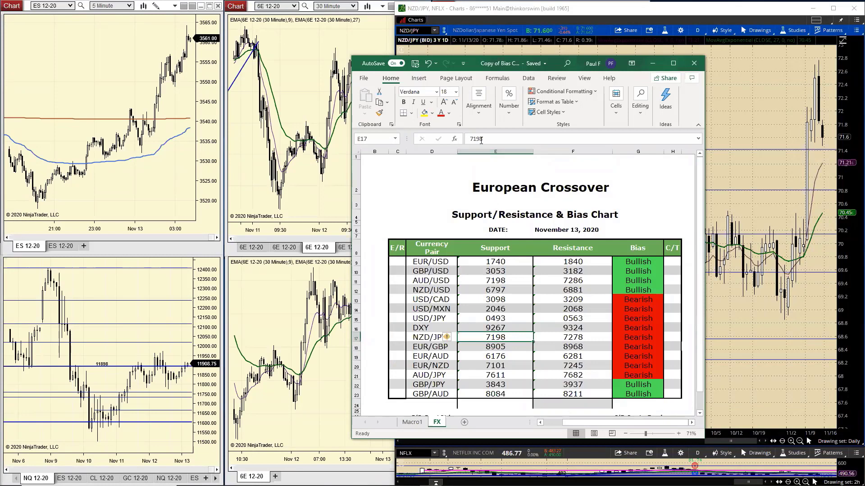
click(488, 138)
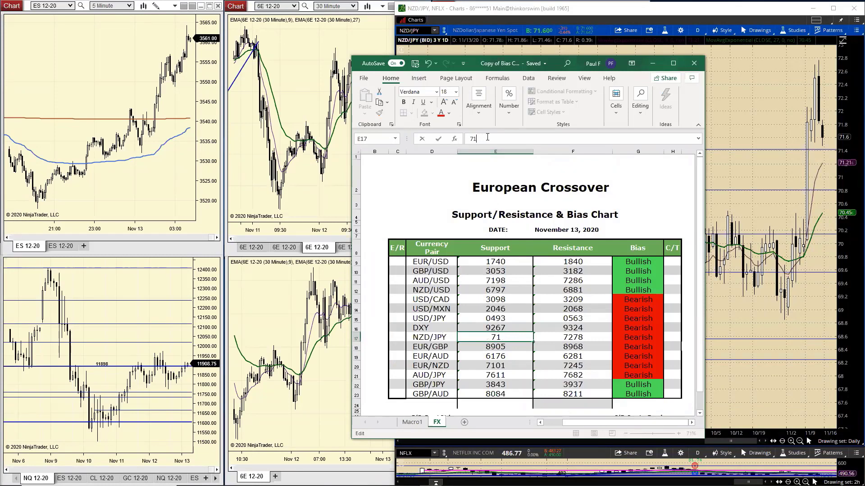
key(Return)
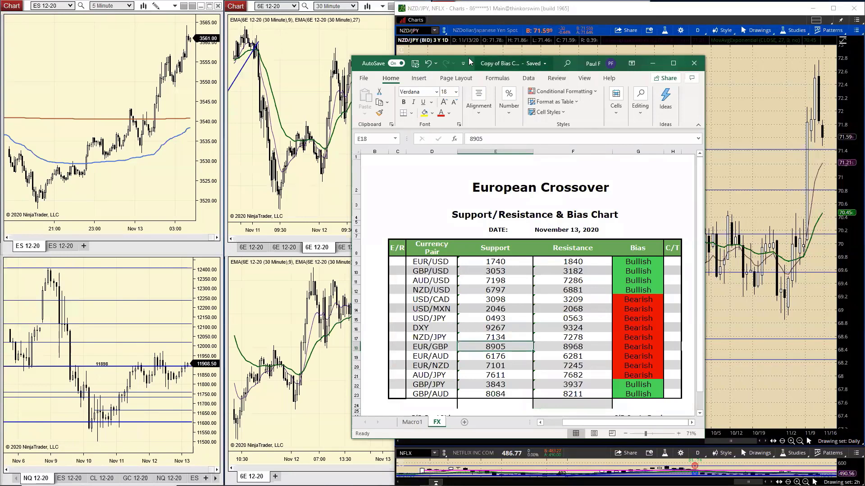
drag(468, 57, 123, 46)
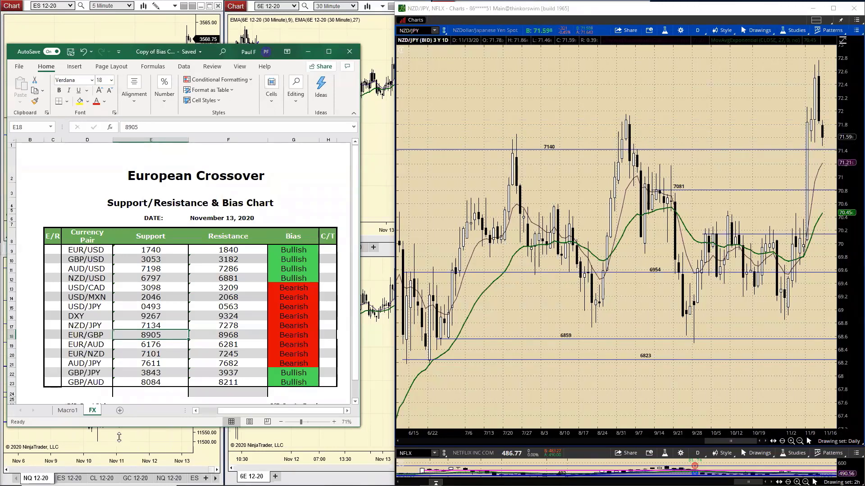
Change the NZD/JPY resistance in cell F17 from 7278 to 7186.
click(234, 328)
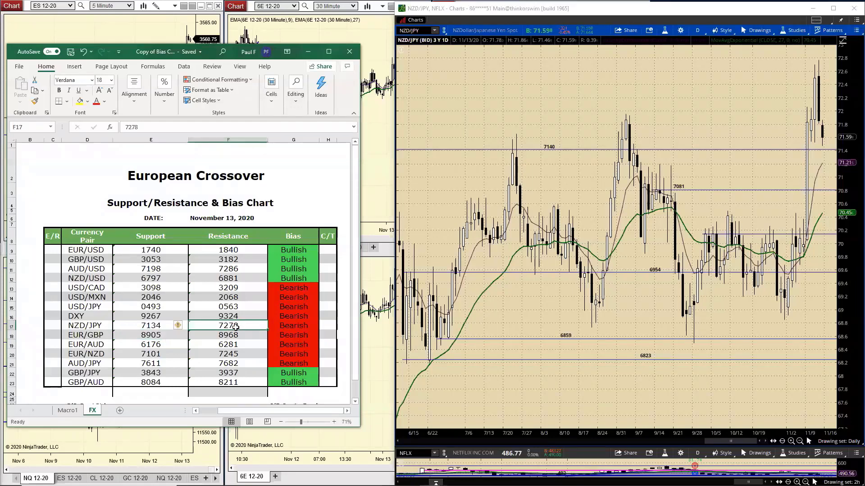
click(150, 128)
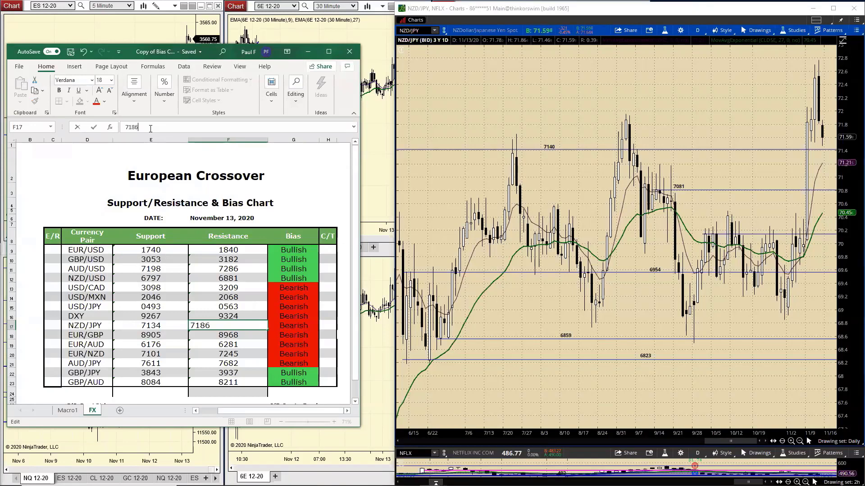
key(Return)
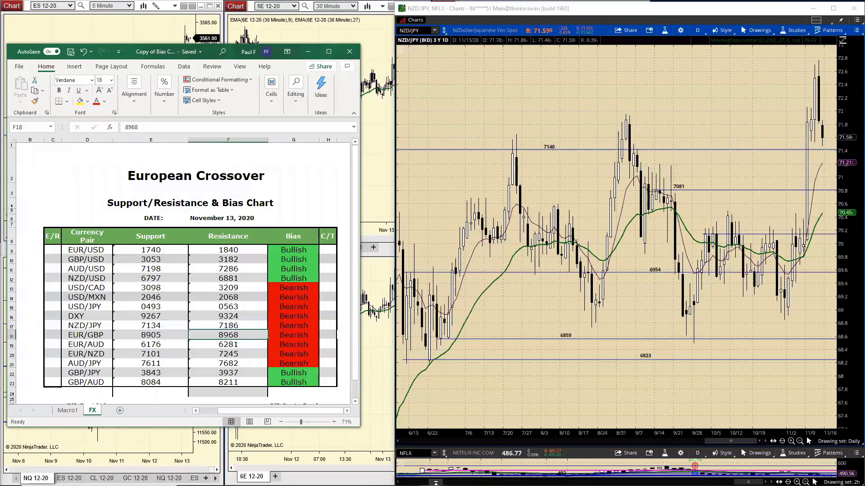
click(412, 30)
Load the EUR/GBP chart in thinkorswim, showing levels 9288, 9056, 8968 and 8876.
text(E)
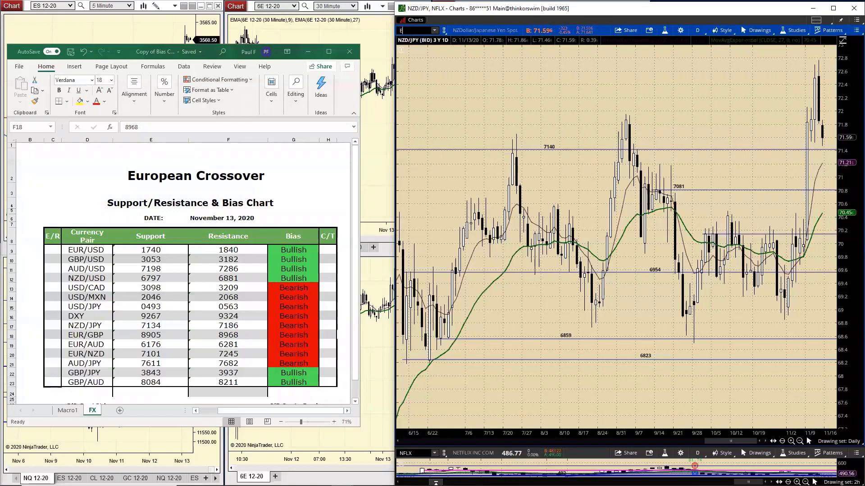
text(UR/)
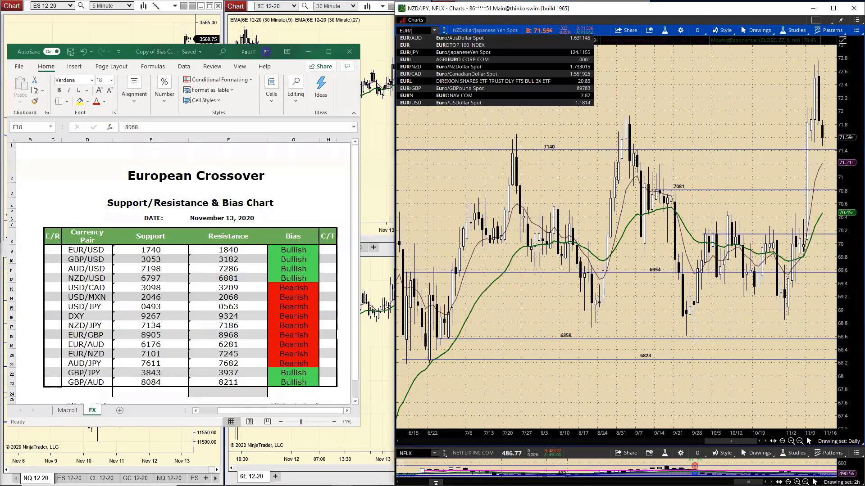
text(B)
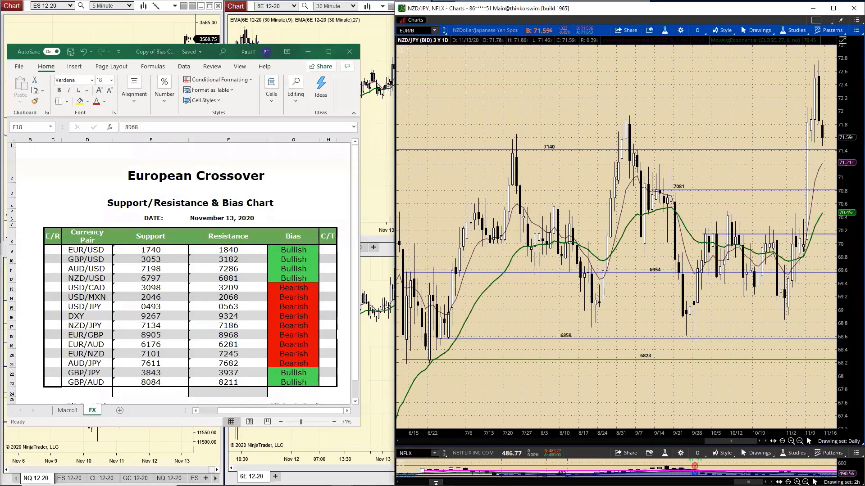
key(BackSpace)
text(G)
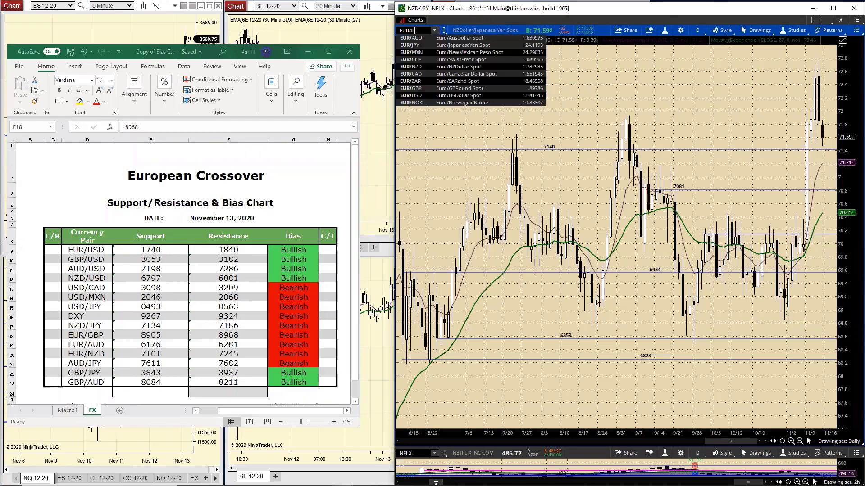
text(BP)
key(Return)
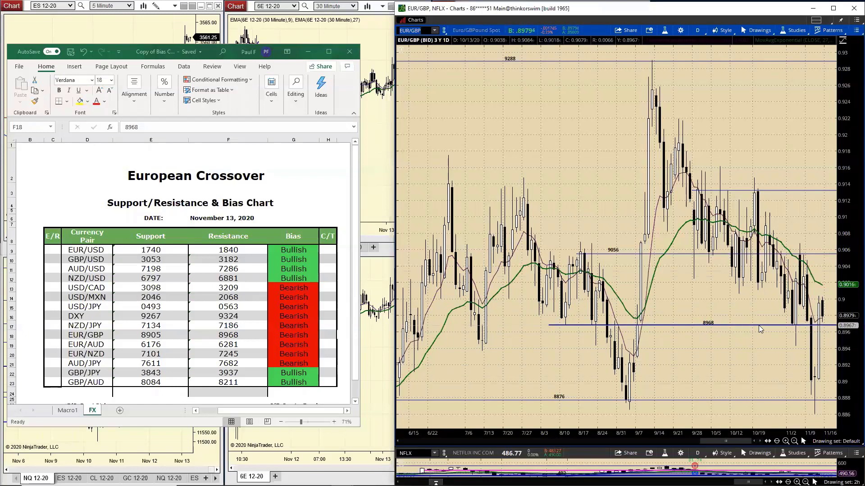
mouse_move(802, 329)
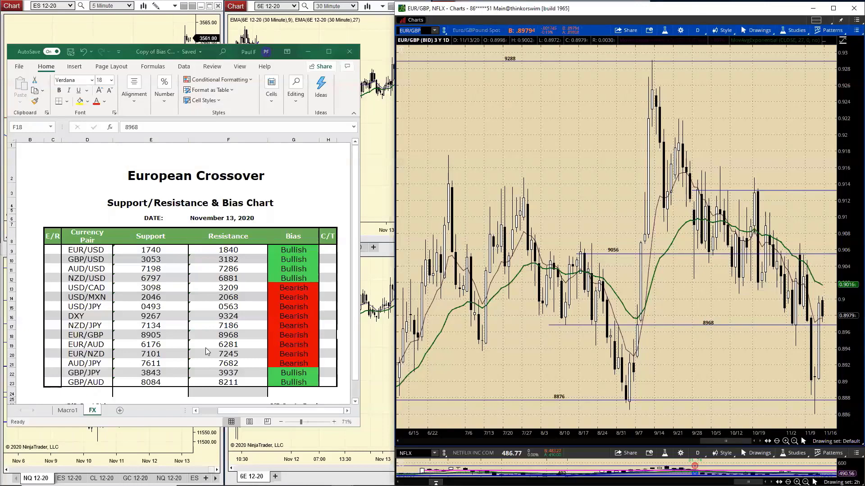
Enter EUR/GBP resistance 9011 in F18 and change support in E18 to 8955.
click(235, 333)
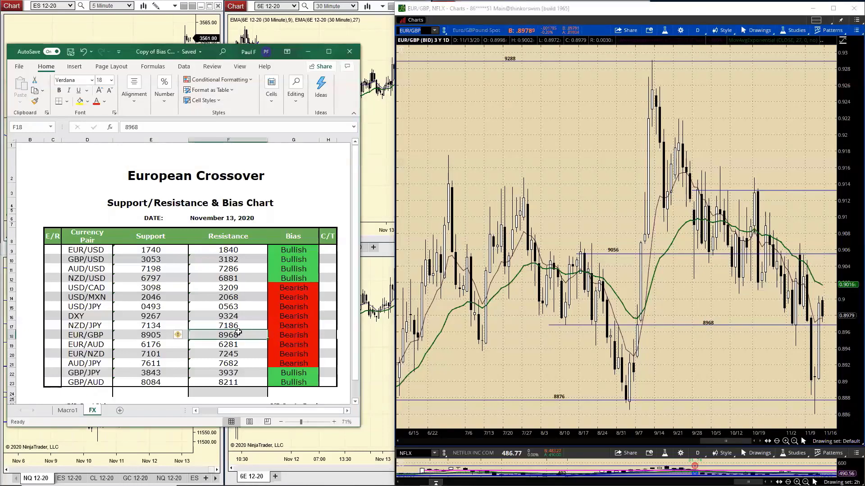
double_click(131, 127)
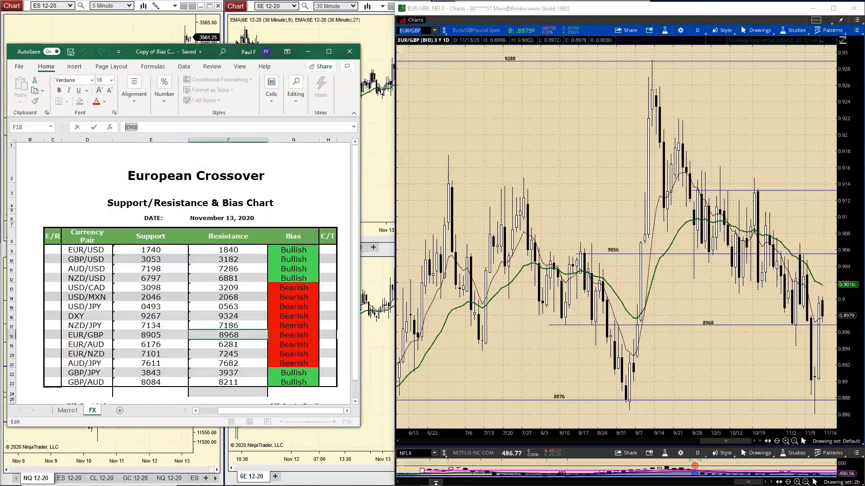
text(9011)
key(Return)
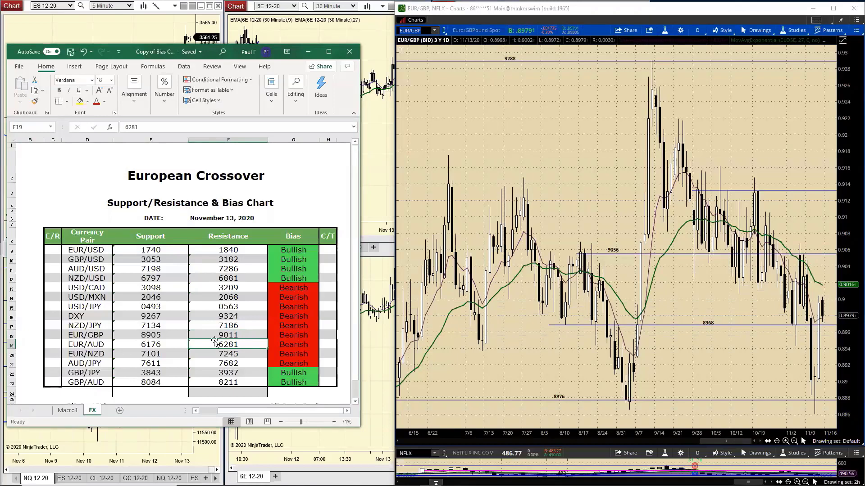
click(164, 335)
click(145, 128)
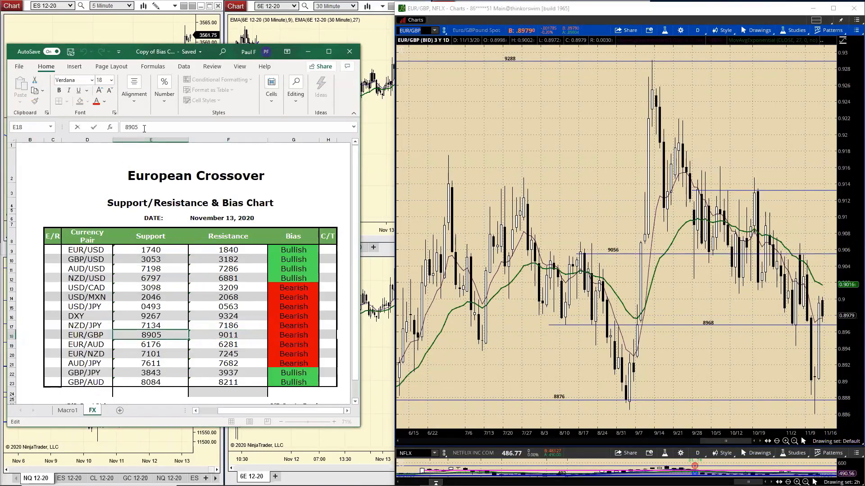
key(BackSpace)
key(BackSpace)
text(55)
key(Return)
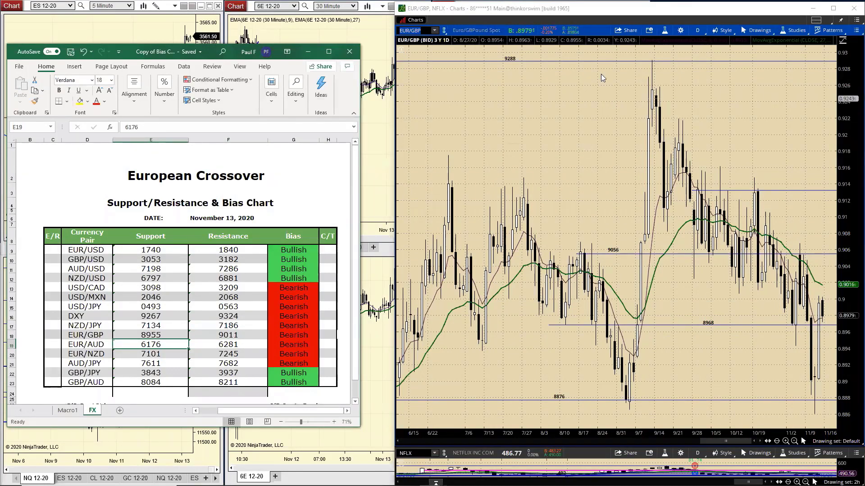
Switch the thinkorswim chart symbol to EUR/AUD.
click(410, 30)
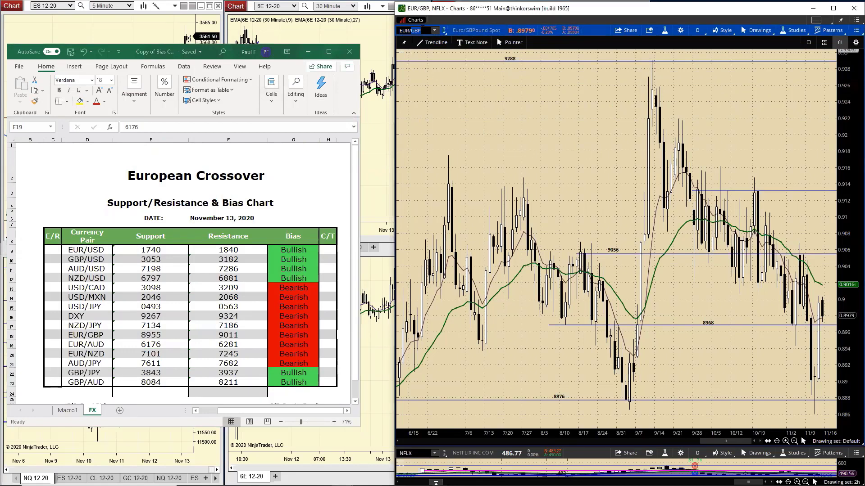
text(AUD)
key(Return)
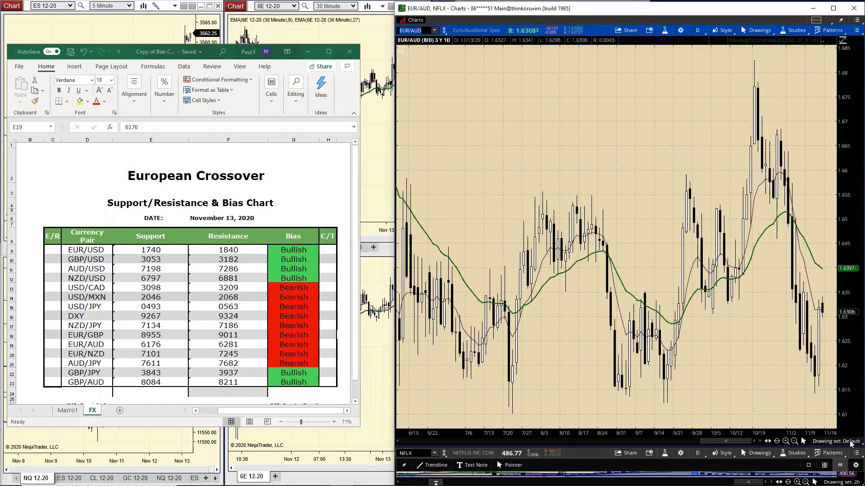
Apply the Daily drawing set to show EUR/AUD levels 6706, 6581, 6410 and 6317.
click(837, 444)
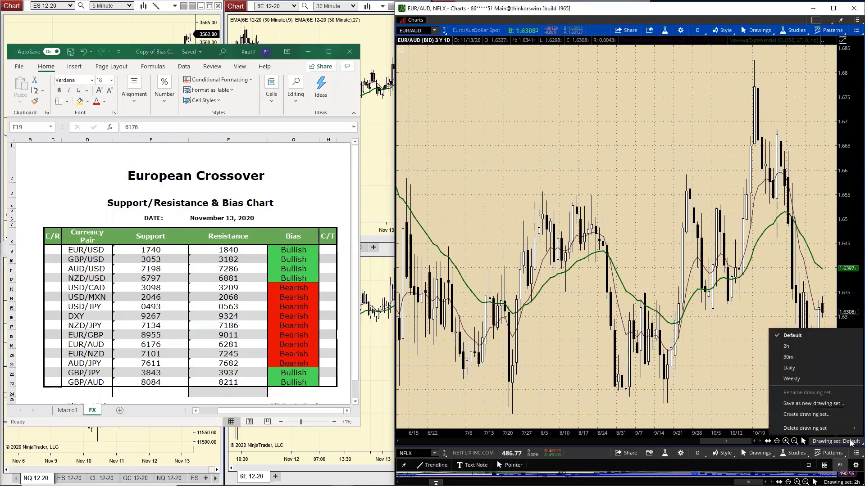
click(789, 368)
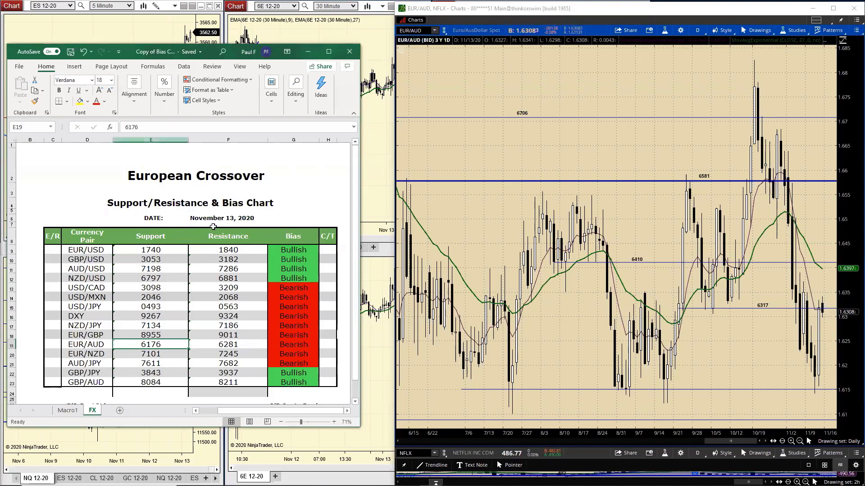
Update EUR/AUD resistance in F19 to 6348 and support in E19 to 6283.
click(236, 345)
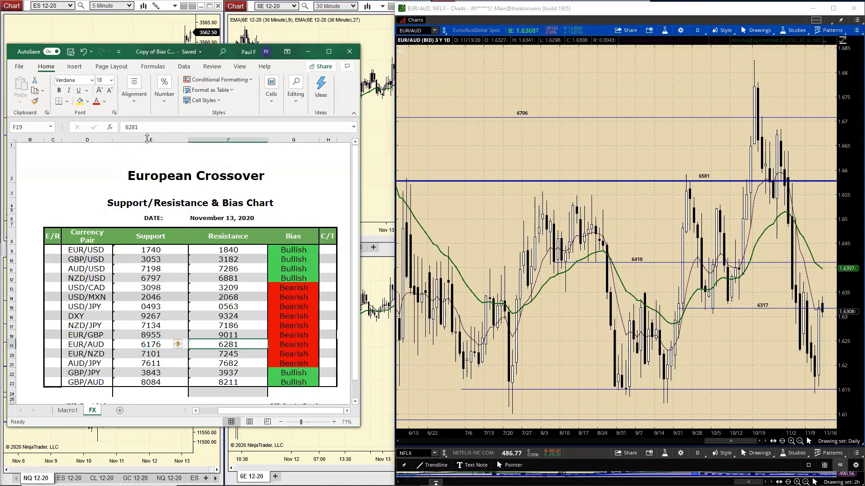
click(148, 127)
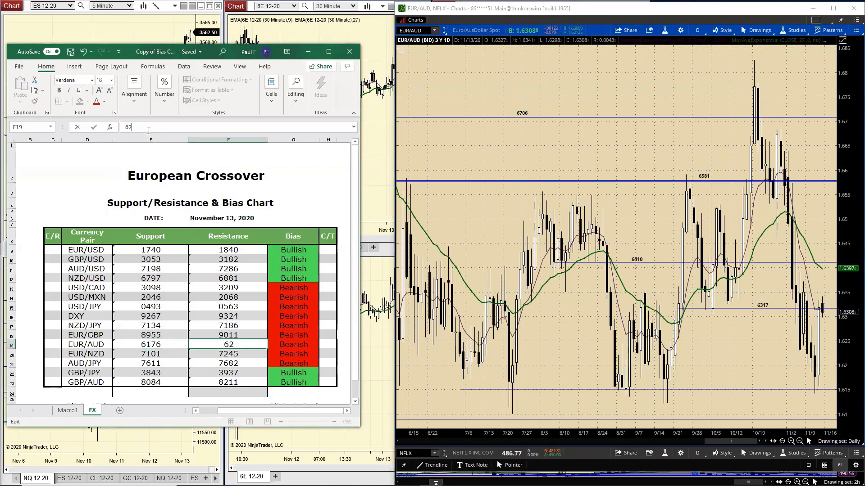
key(BackSpace)
text(348)
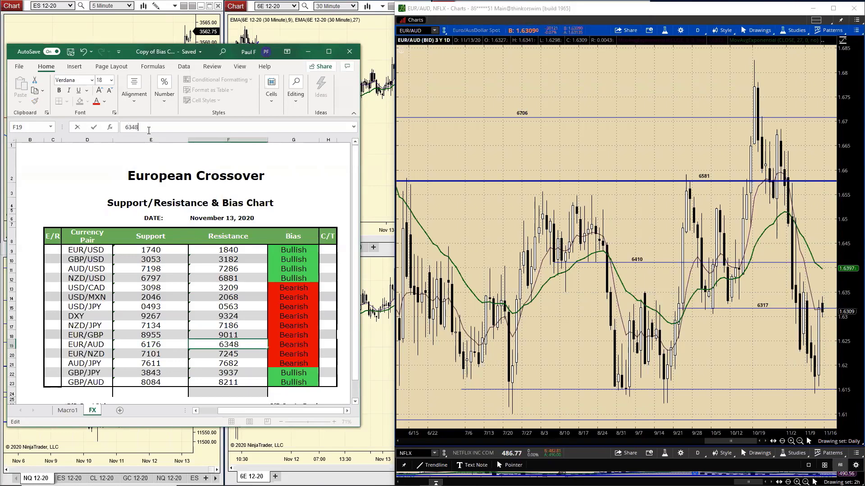
key(Return)
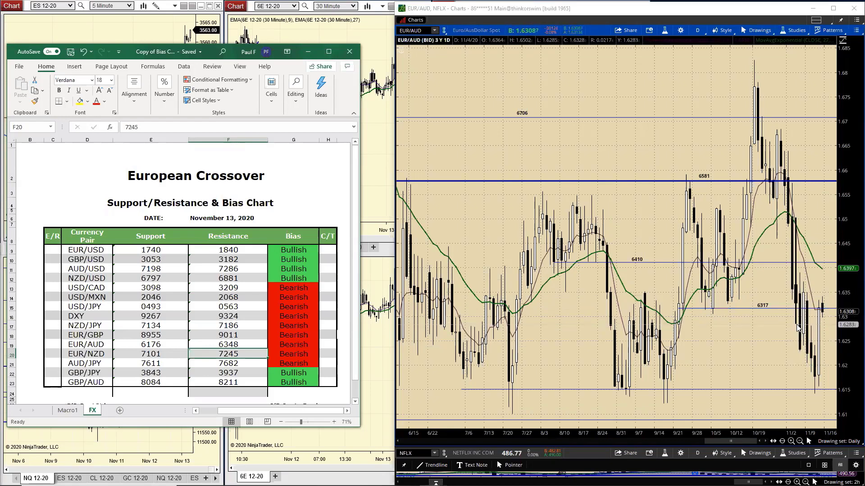
click(152, 344)
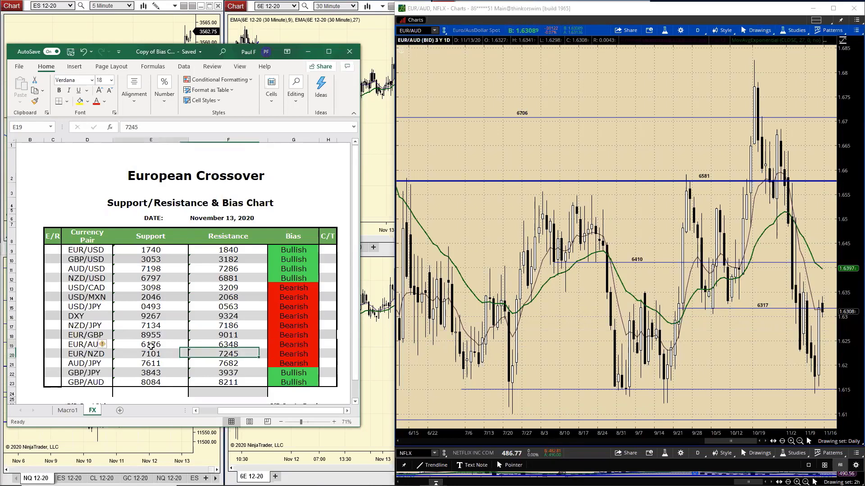
text(6)
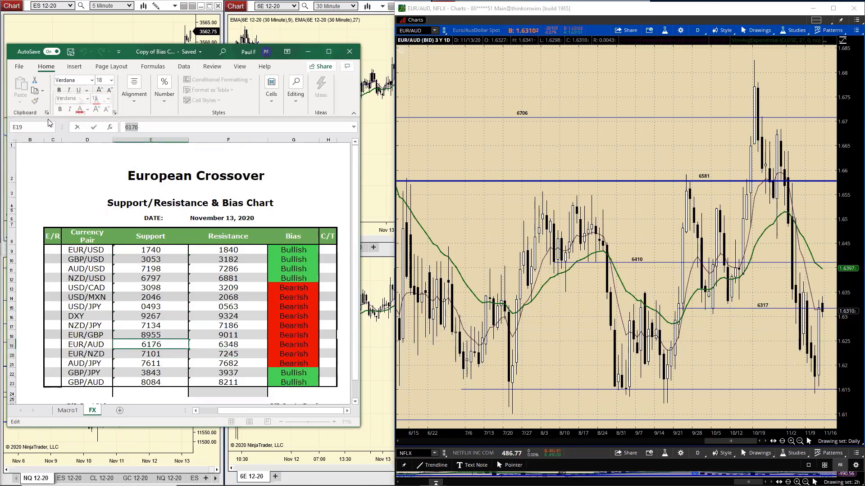
text(283)
key(Return)
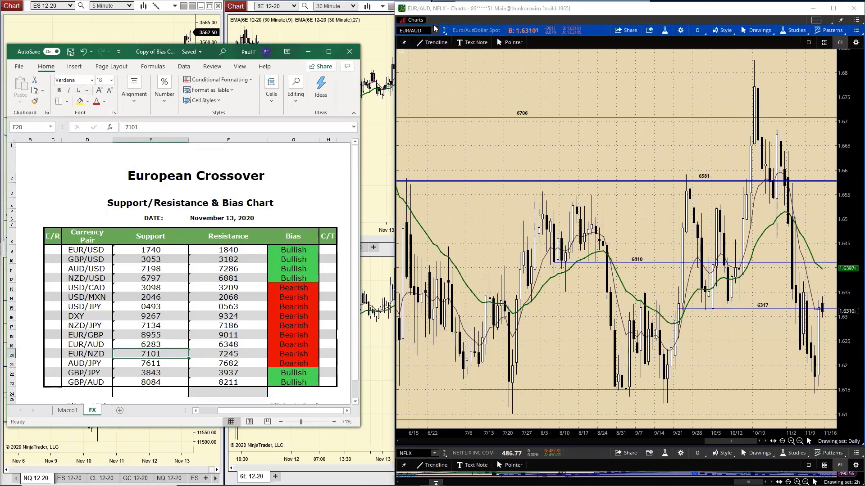
click(416, 30)
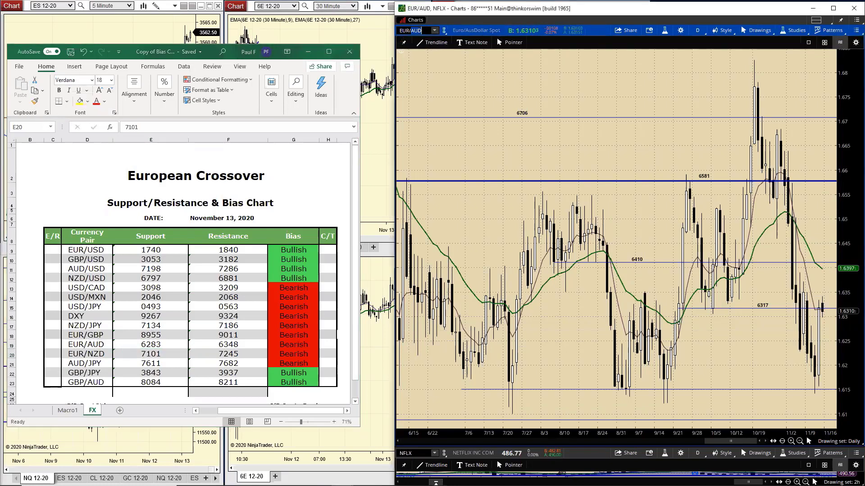
Load the EUR/NZD chart with the Daily drawing set's levels 7962 to 7150.
text(NZD)
key(Return)
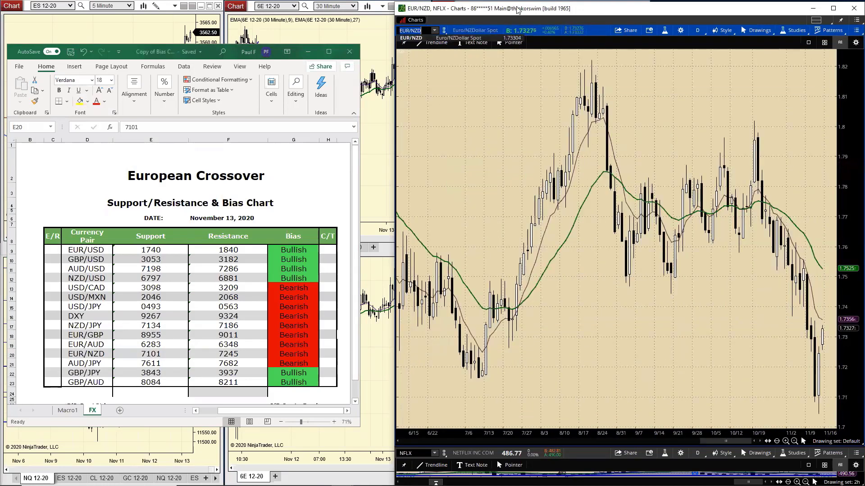
click(833, 442)
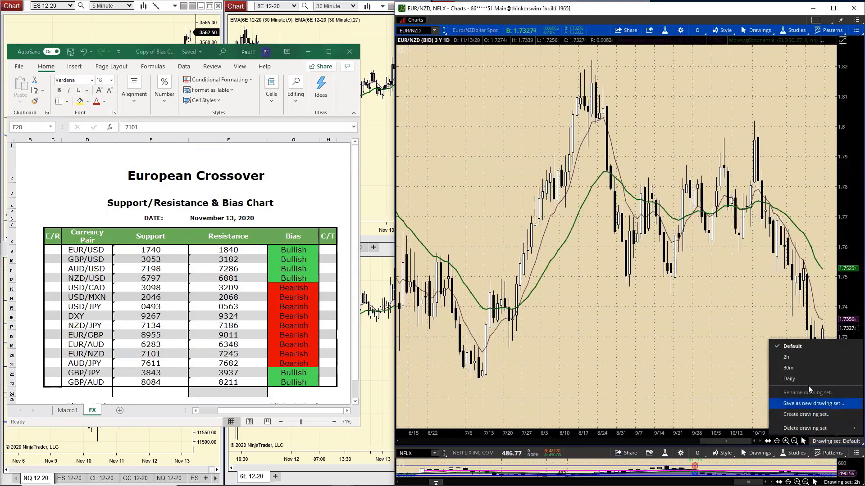
click(802, 379)
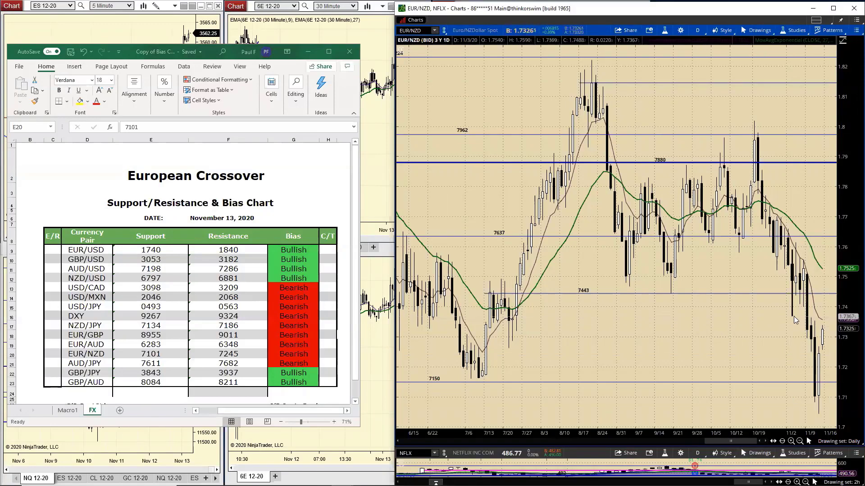
Set EUR/NZD resistance in F20 to 7364 and support in E20 to 7250.
click(221, 353)
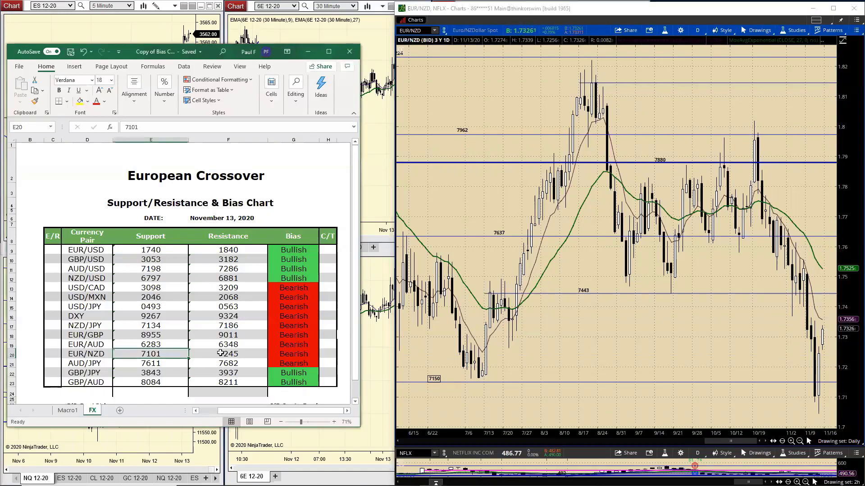
click(230, 352)
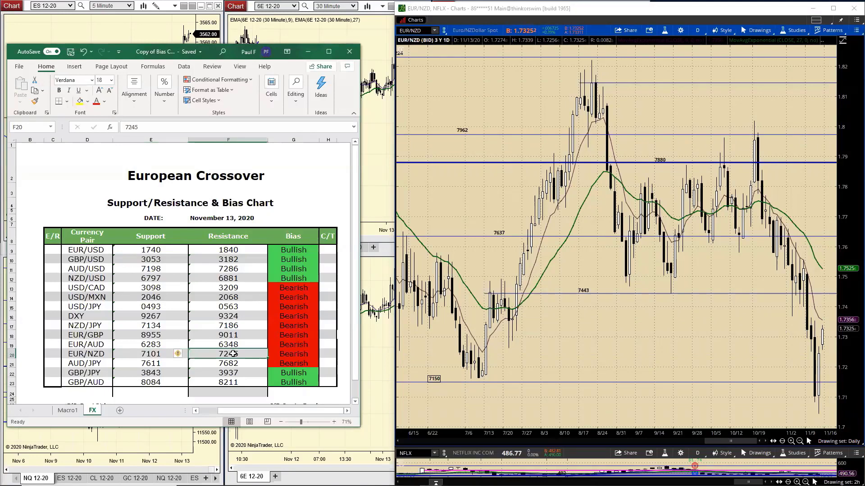
double_click(132, 127)
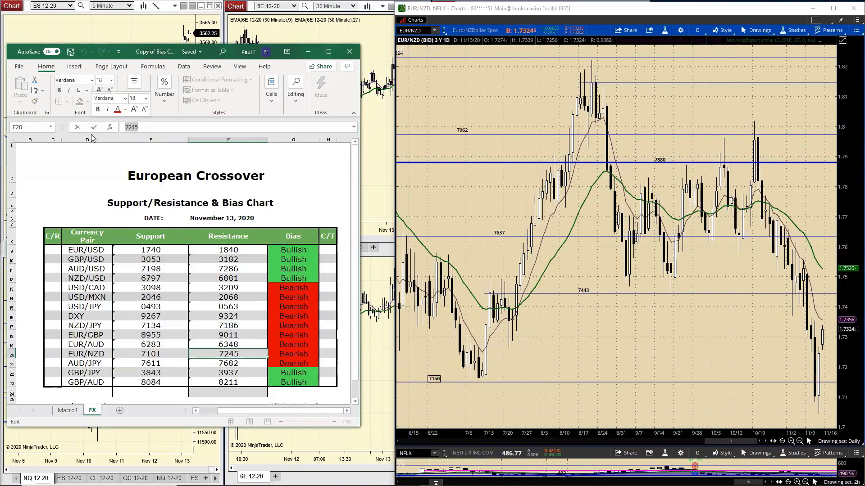
text(736)
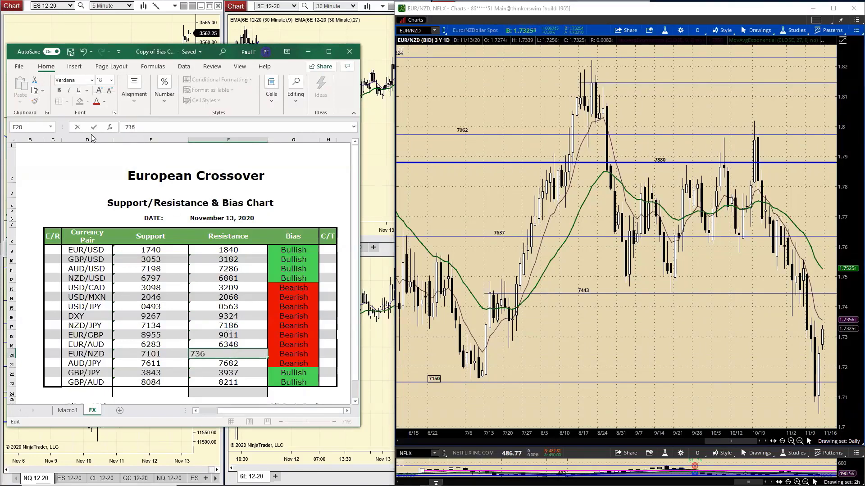
text(4)
key(Return)
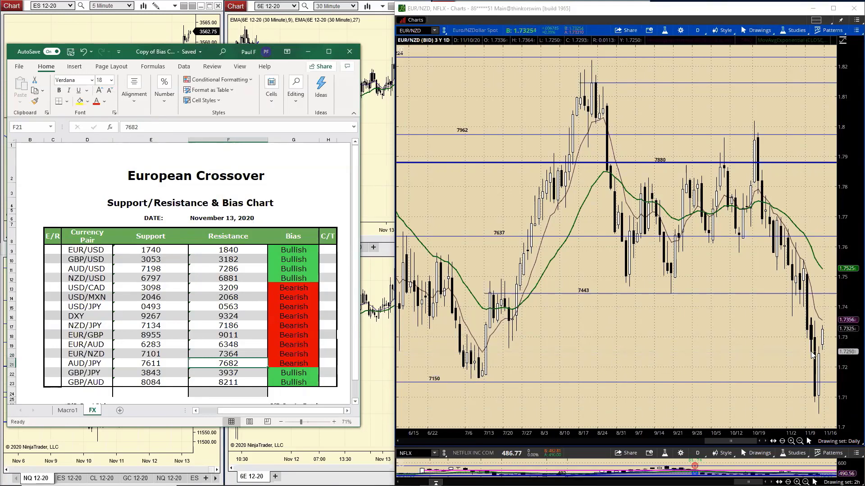
click(165, 355)
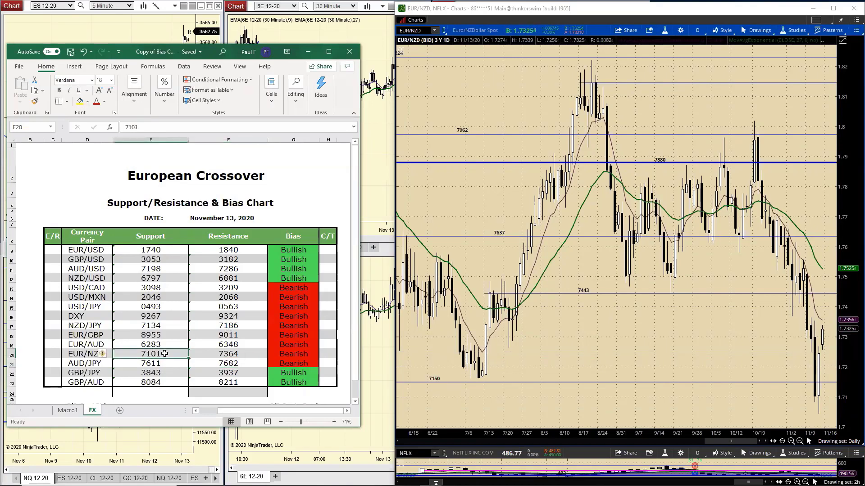
double_click(131, 127)
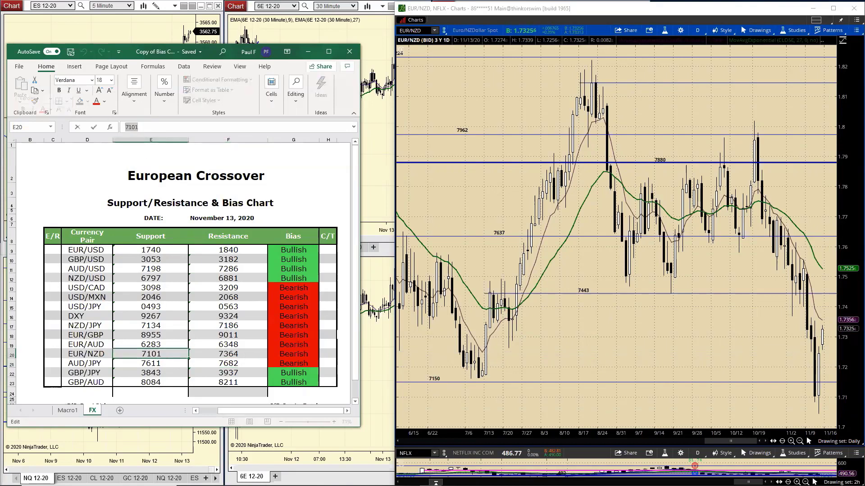
text(7250)
key(Return)
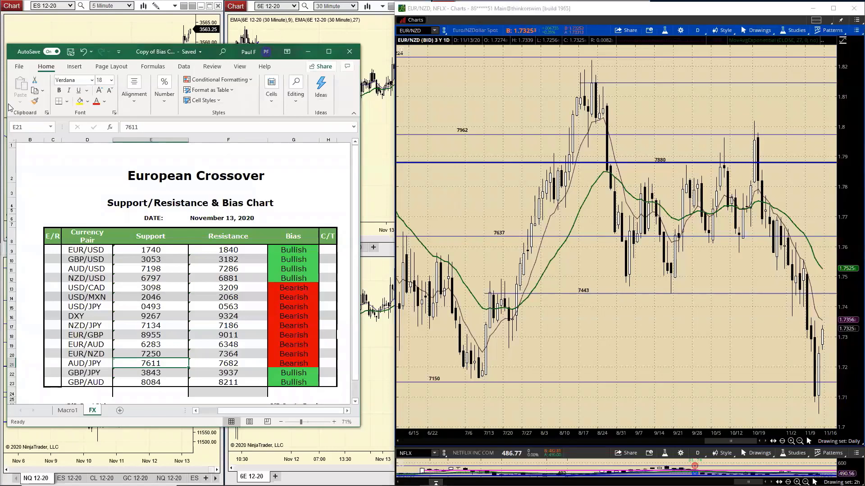
click(424, 31)
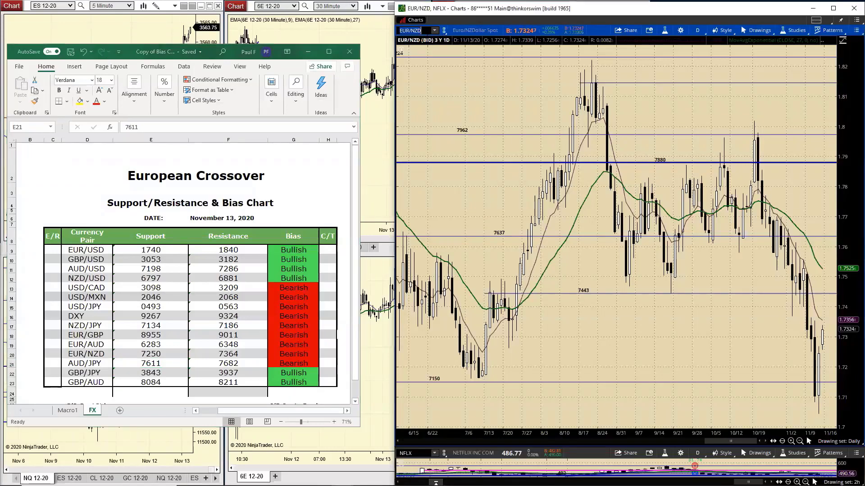
text(AUD/JPY)
Load the AUD/JPY chart with the Daily levels from 7776 down to 7250.
key(Return)
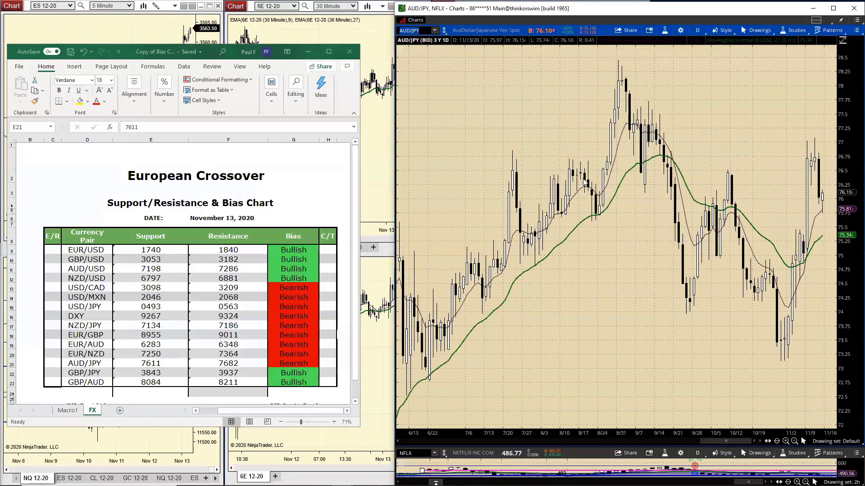
click(850, 442)
click(806, 364)
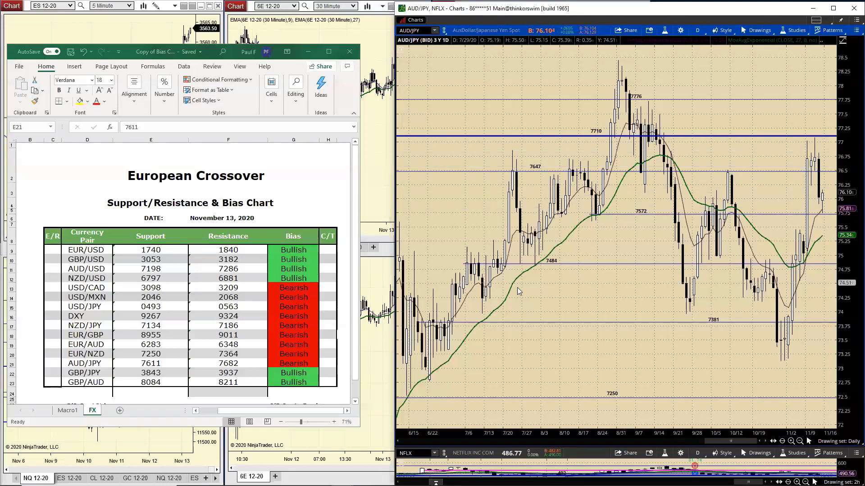
Change AUD/JPY resistance in F21 to 7623 and support in E21 to 7572.
click(232, 359)
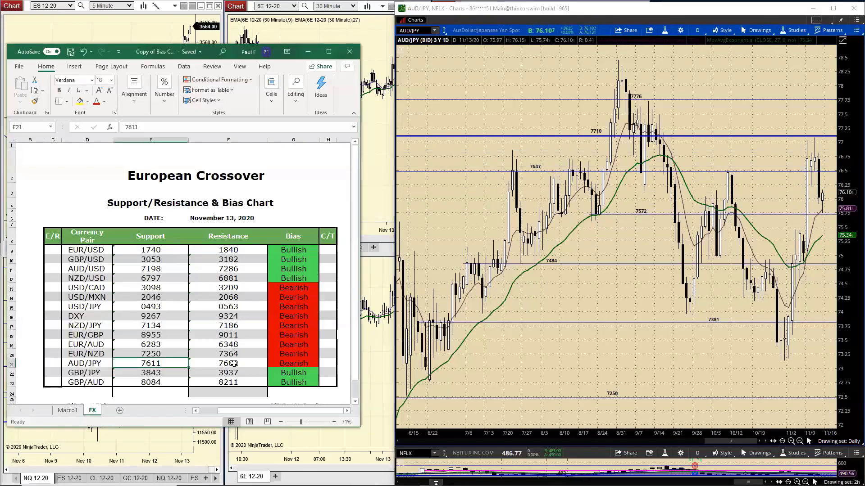
click(231, 363)
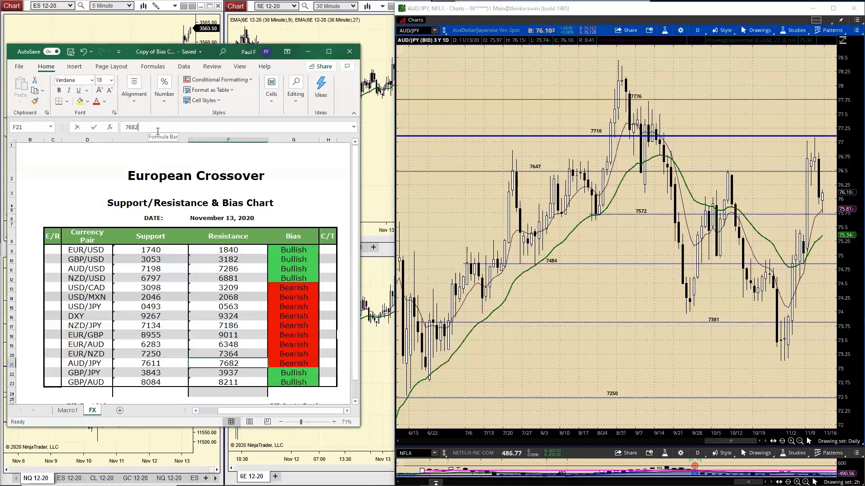
click(158, 128)
key(BackSpace)
key(BackSpace)
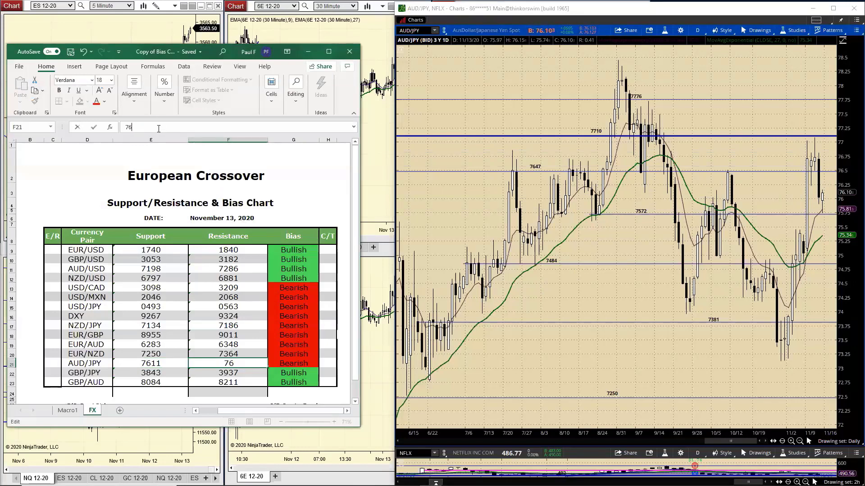
key(Return)
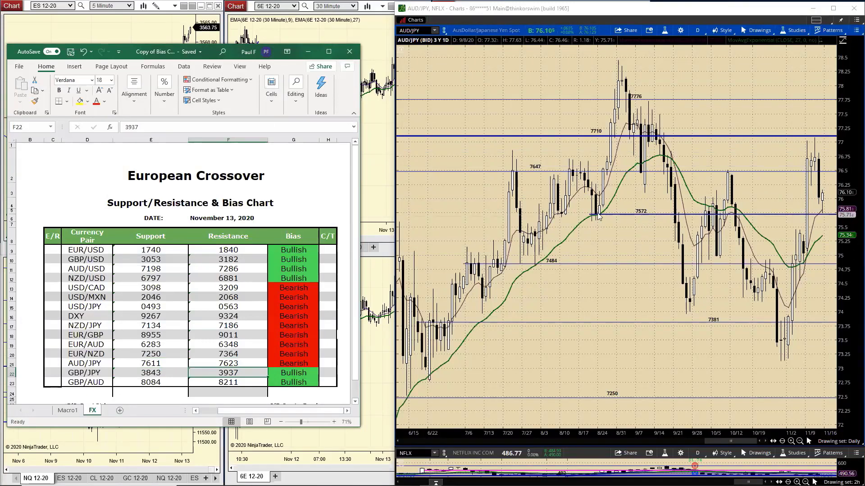
click(160, 363)
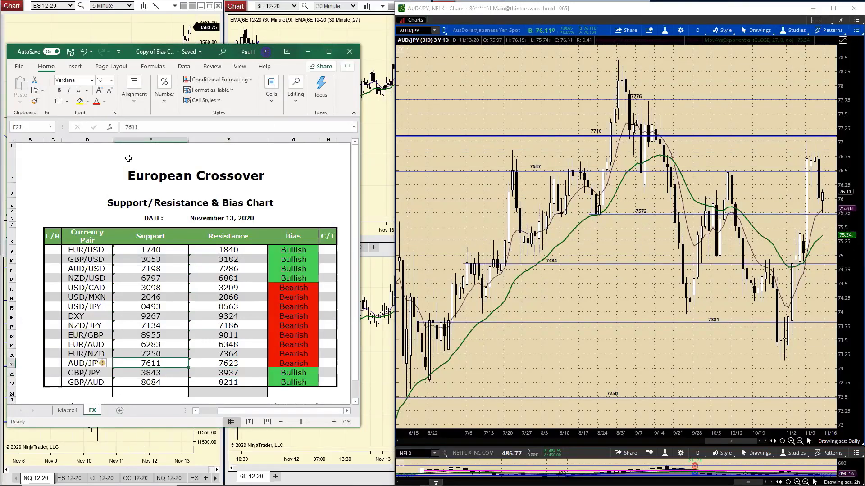
text(7572)
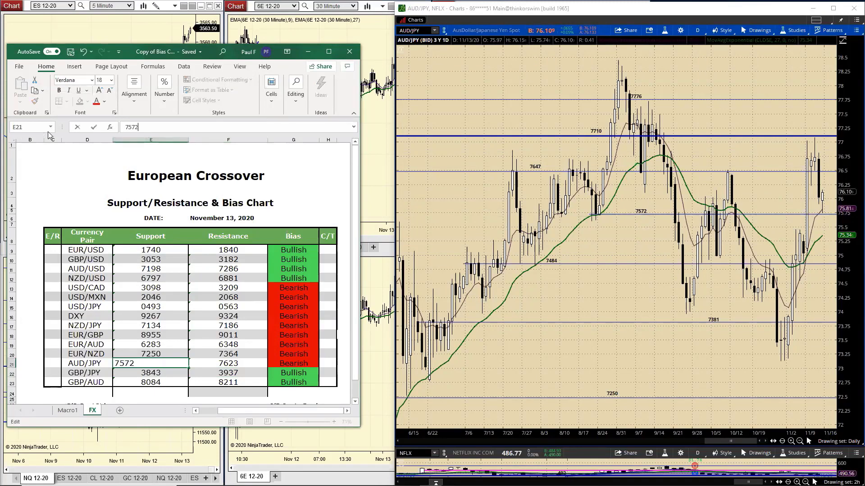
key(Return)
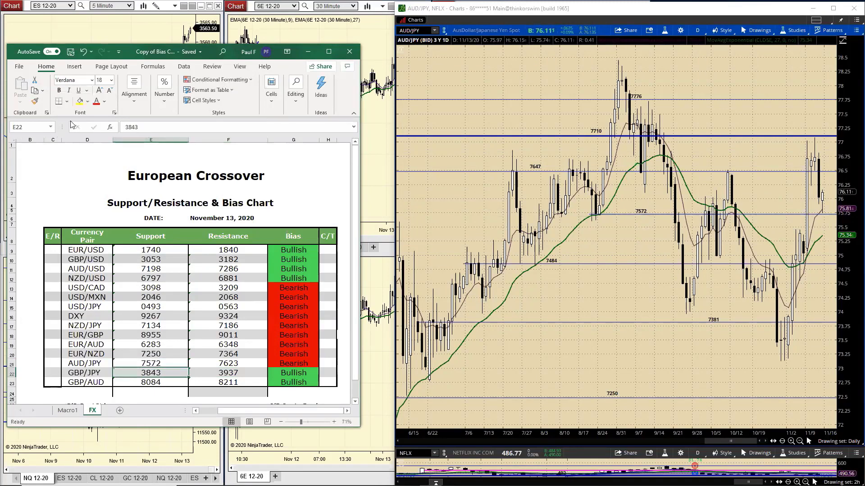
click(412, 31)
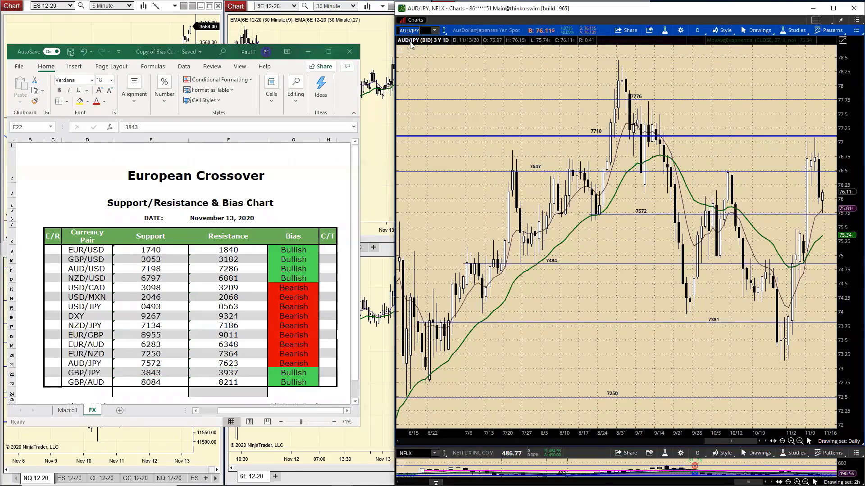
Load the GBP/JPY chart and apply the Daily drawing set's lines (3973, 3809, 3526, 3358).
mouse_move(412, 45)
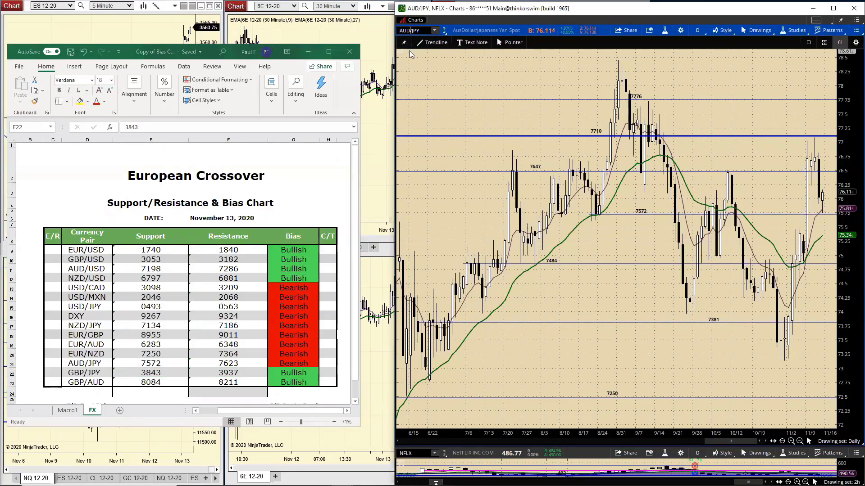
text(GBP/JPY)
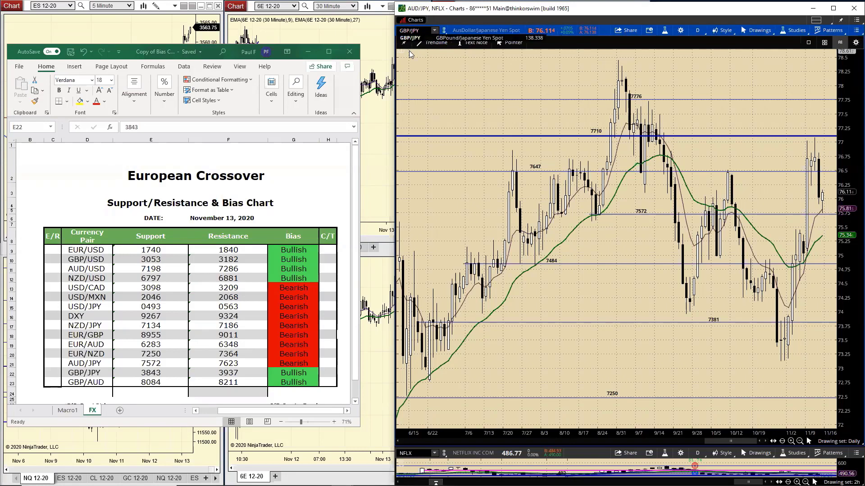
key(Return)
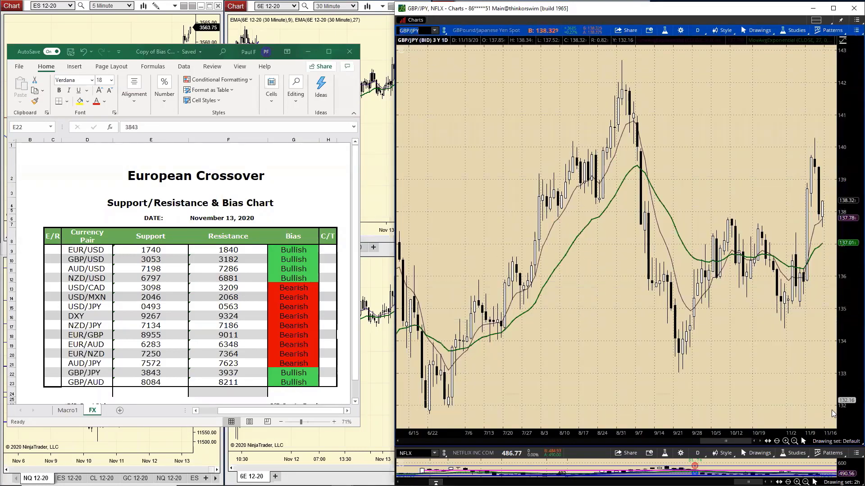
click(851, 440)
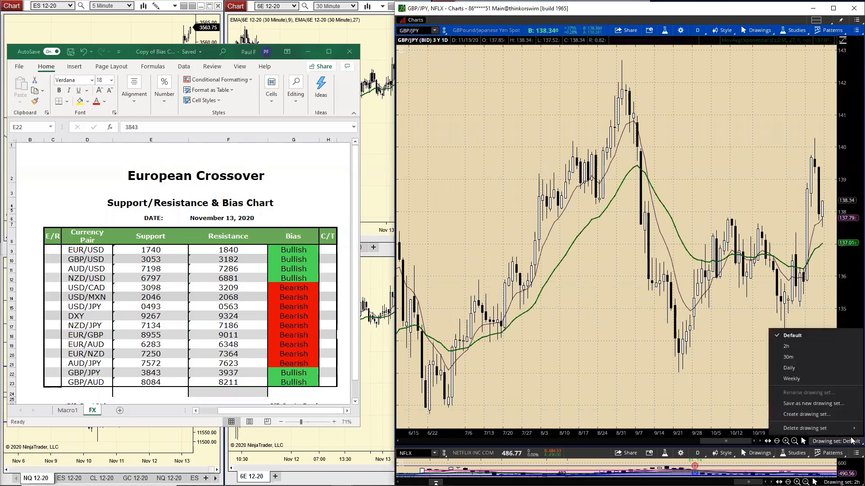
click(806, 368)
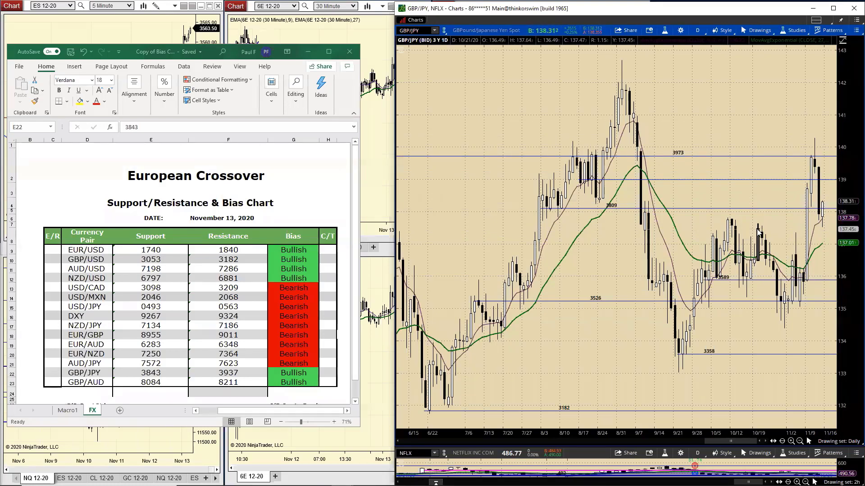
Change the GBP/JPY support in cell E22 from 3843 to 3745.
click(158, 372)
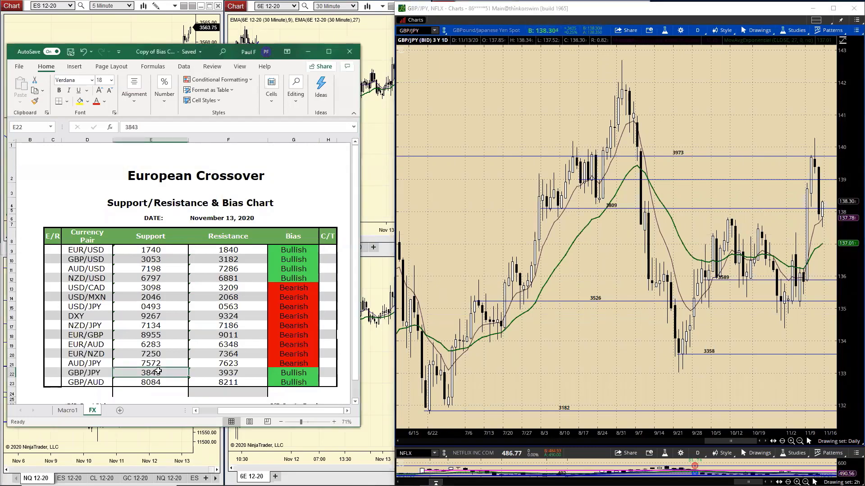
double_click(131, 127)
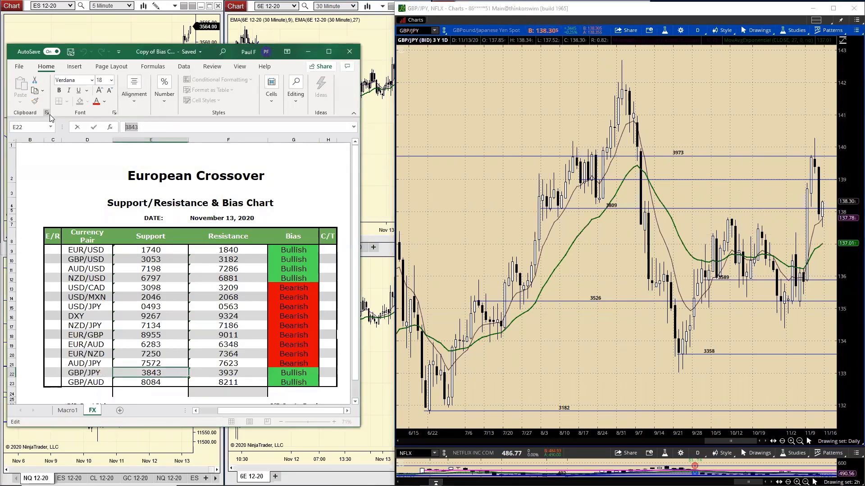
text(3745)
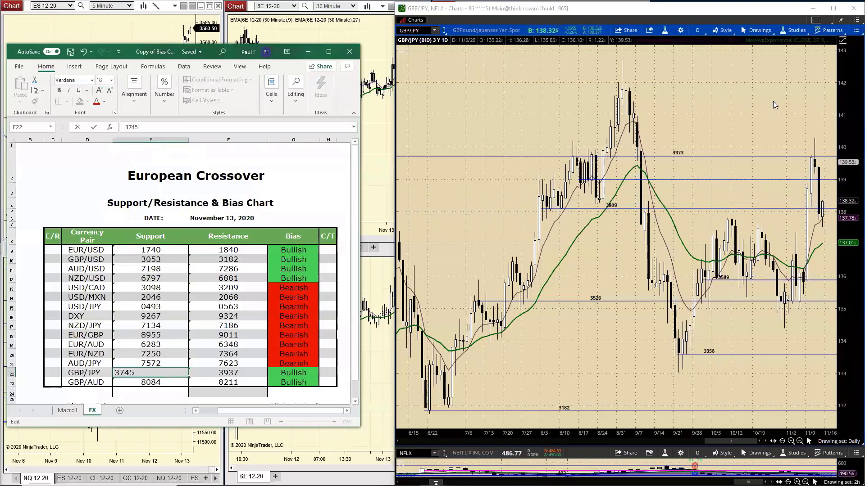
click(697, 31)
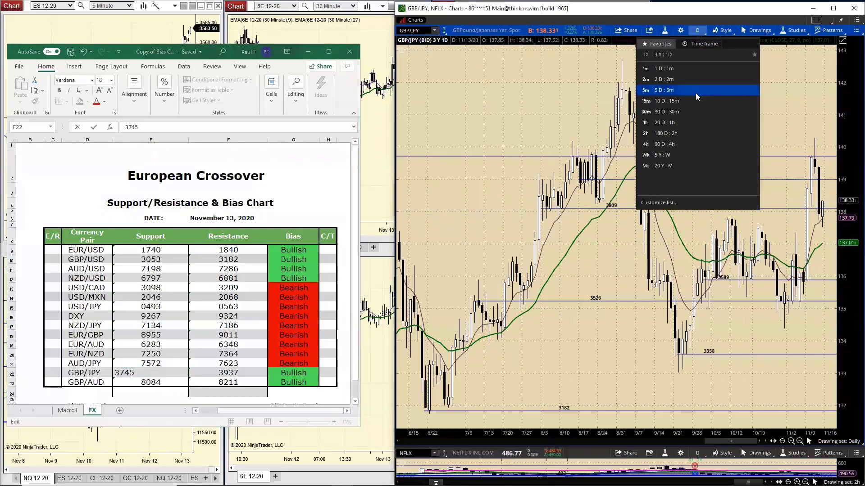
Switch the GBP/JPY chart to 180 days of 2-hour bars (2h 180 D).
click(675, 134)
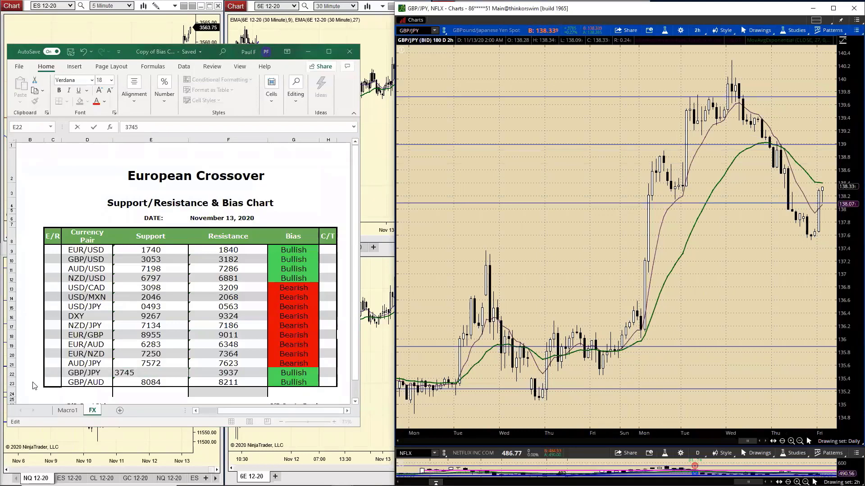
click(235, 372)
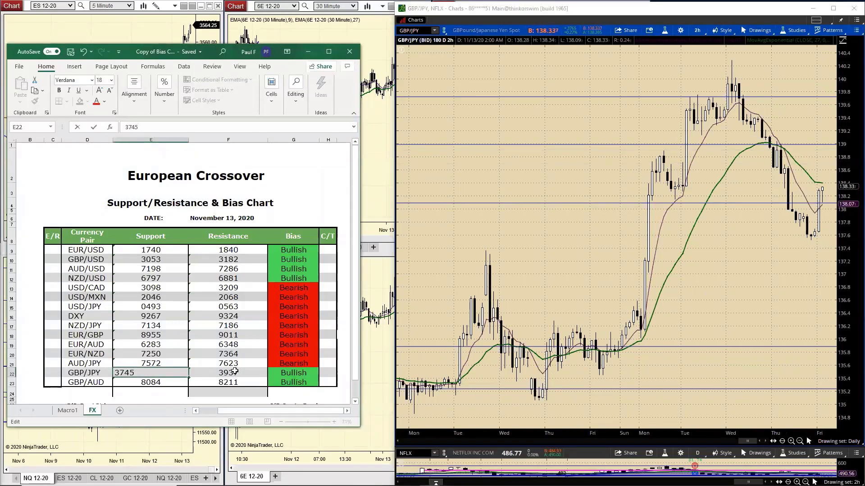
click(234, 372)
Replace the GBP/JPY resistance 3937 with 3869 in cell F22.
drag(144, 127, 44, 115)
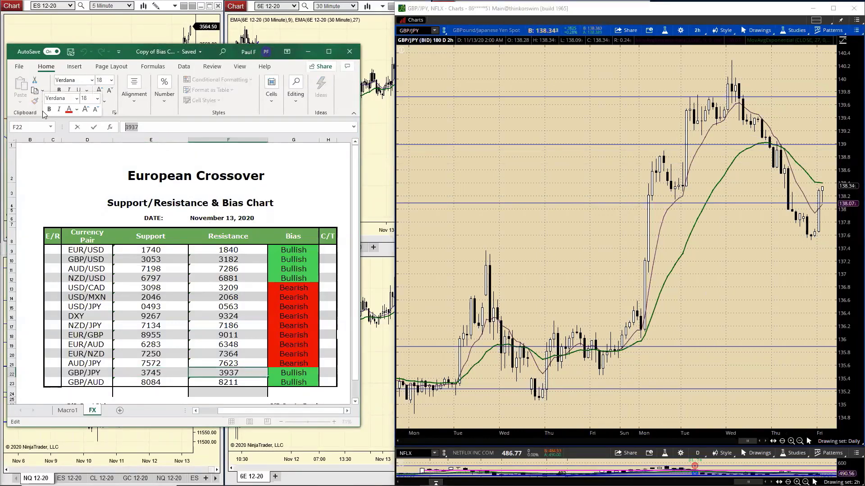
text(386)
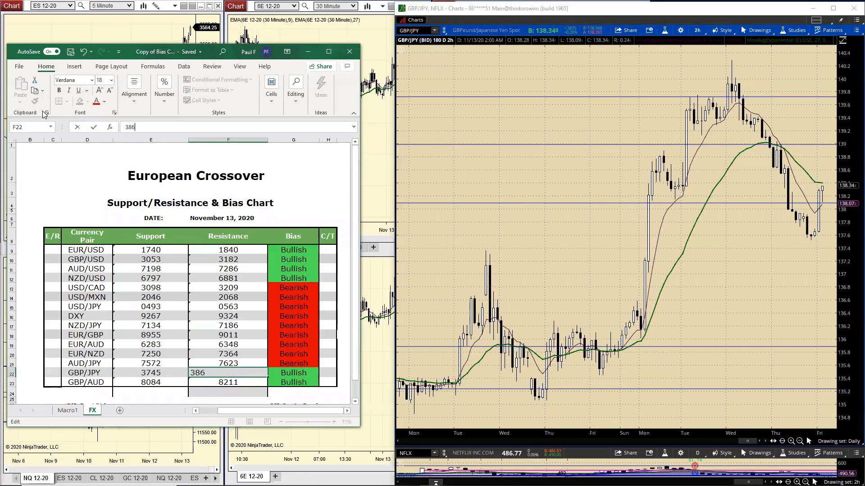
key(Return)
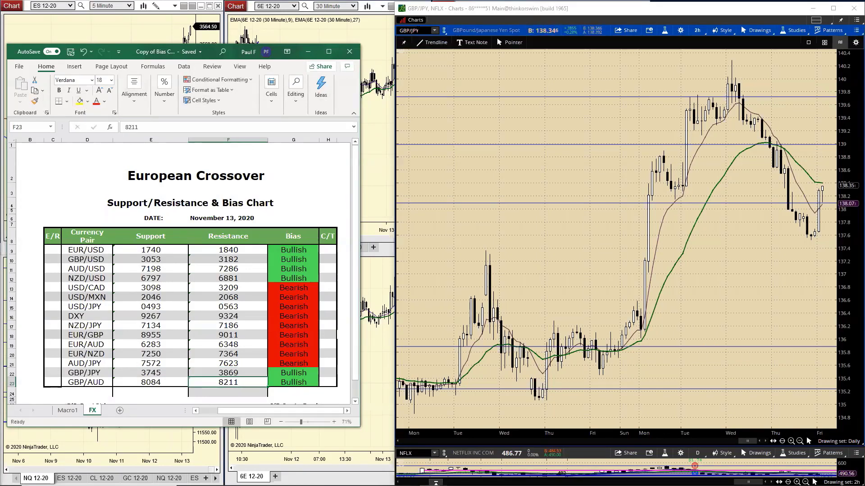
click(413, 30)
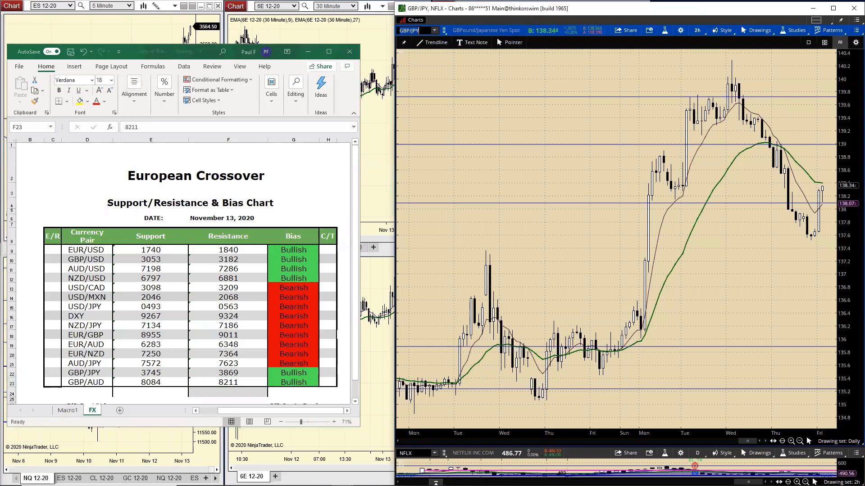
click(418, 30)
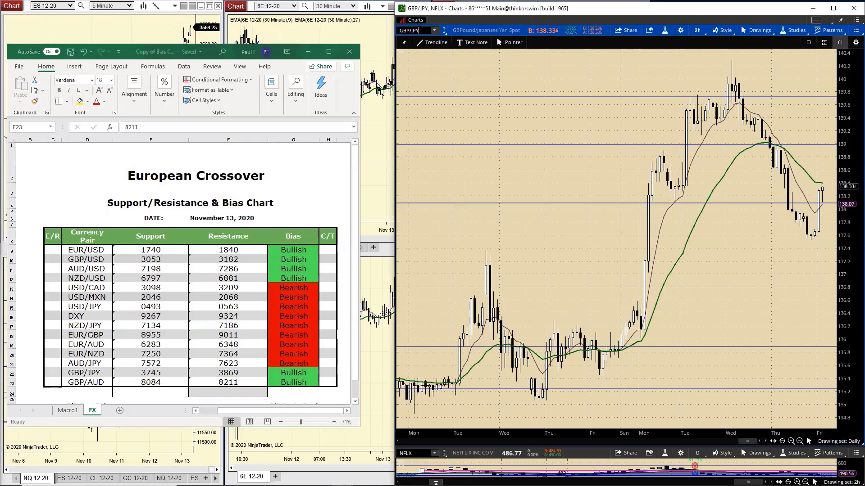
Load the GBP/AUD 2-hour chart and apply the Daily drawing set's level lines.
text(A)
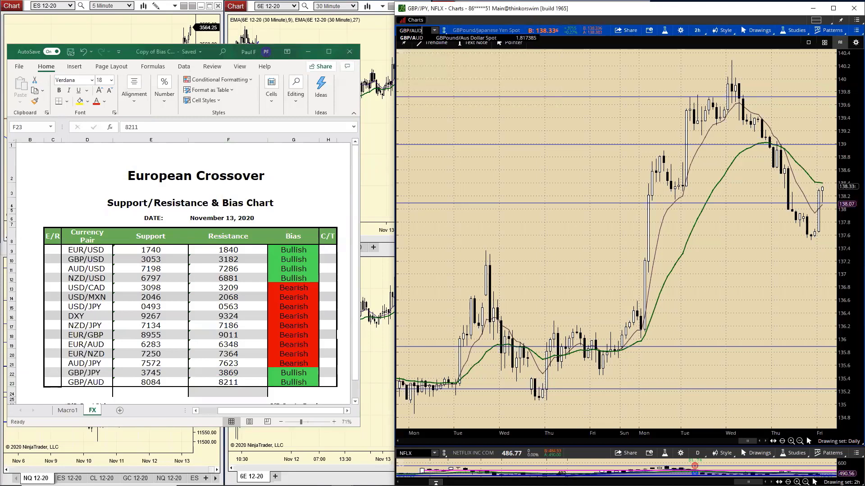
text(UD)
key(Return)
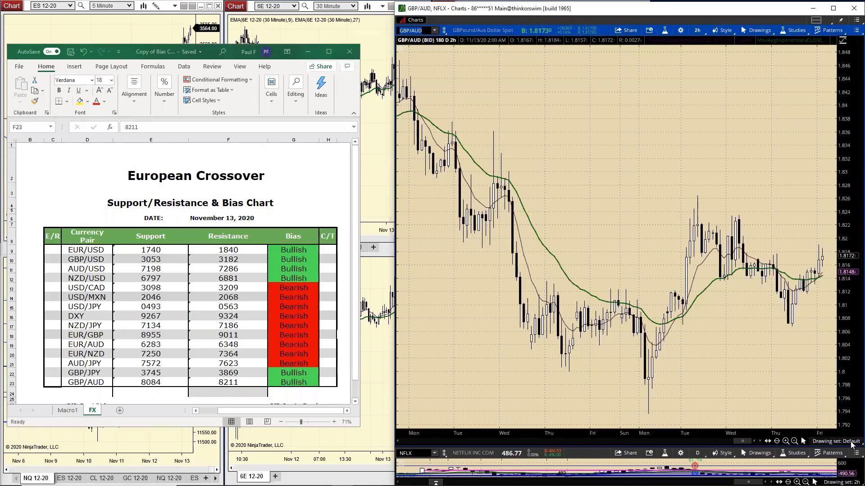
click(836, 442)
click(799, 368)
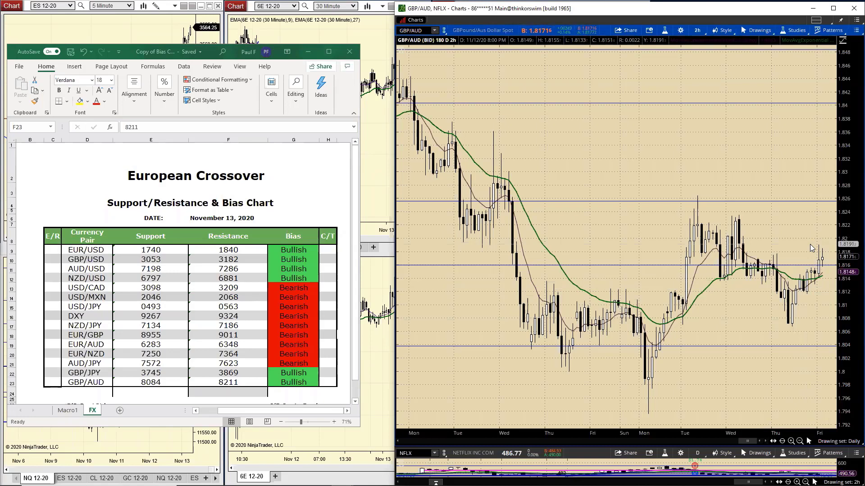
click(240, 381)
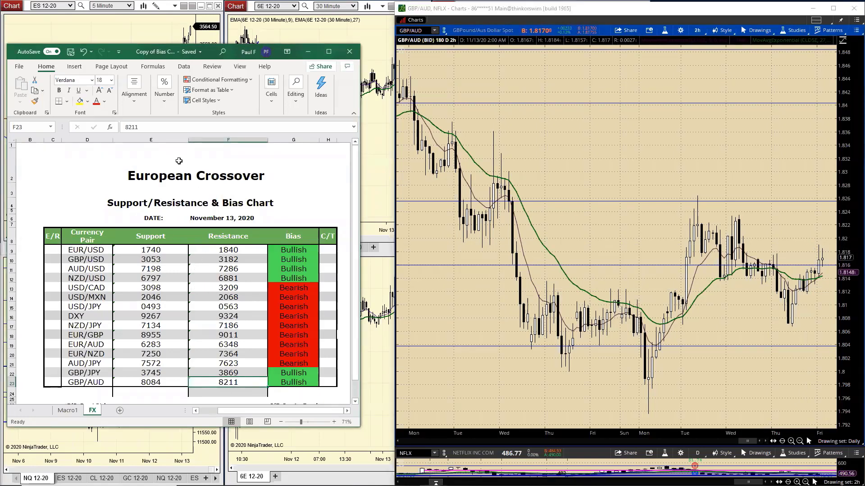
Enter GBP/AUD resistance 8191 in F23 and support 8145 in E23.
drag(141, 127, 71, 128)
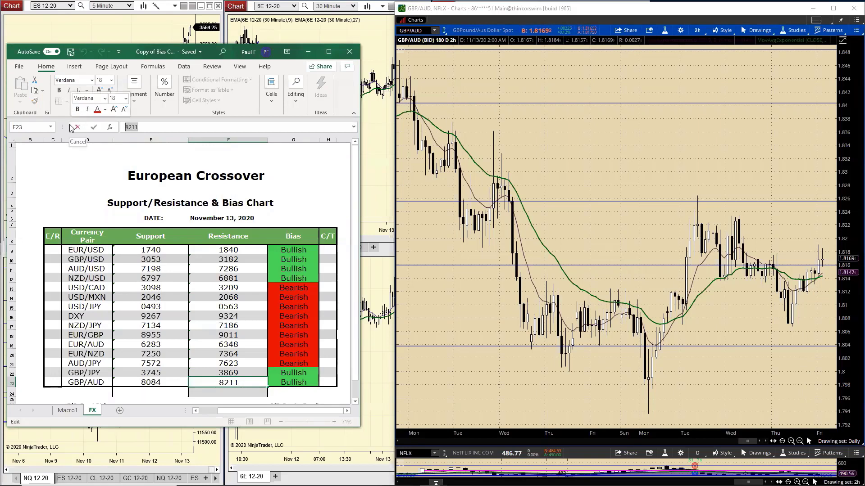
text(81)
key(Return)
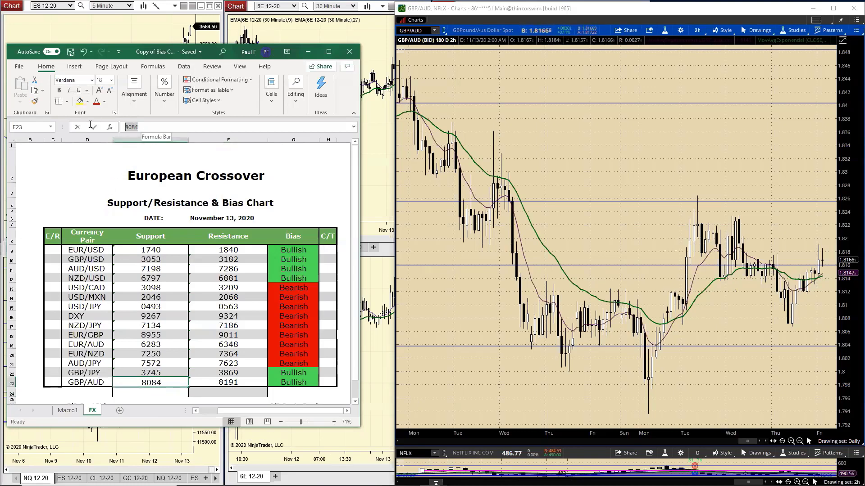
text(8145)
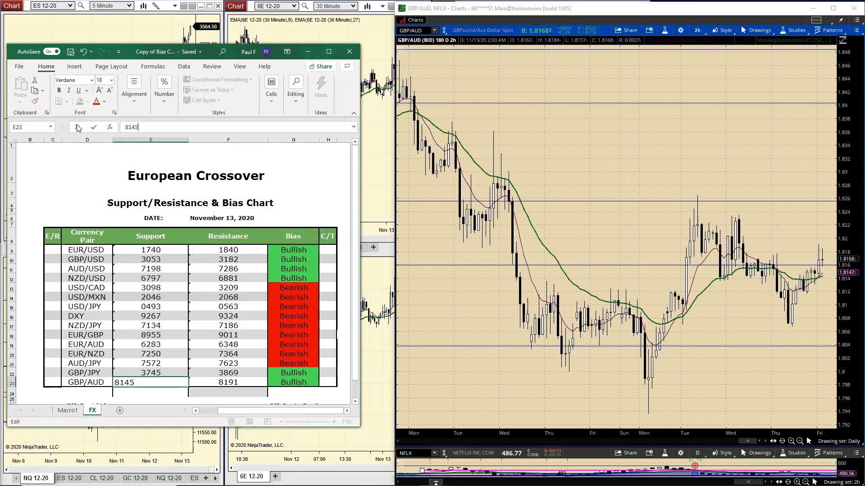
key(Return)
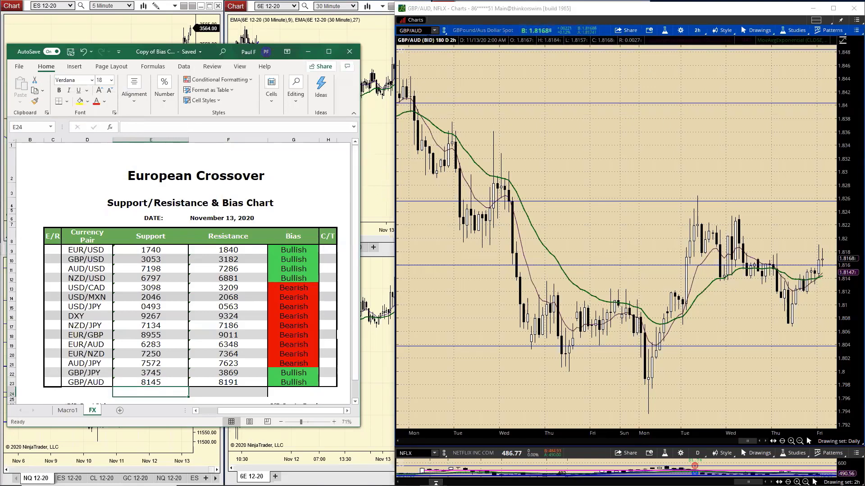
click(423, 31)
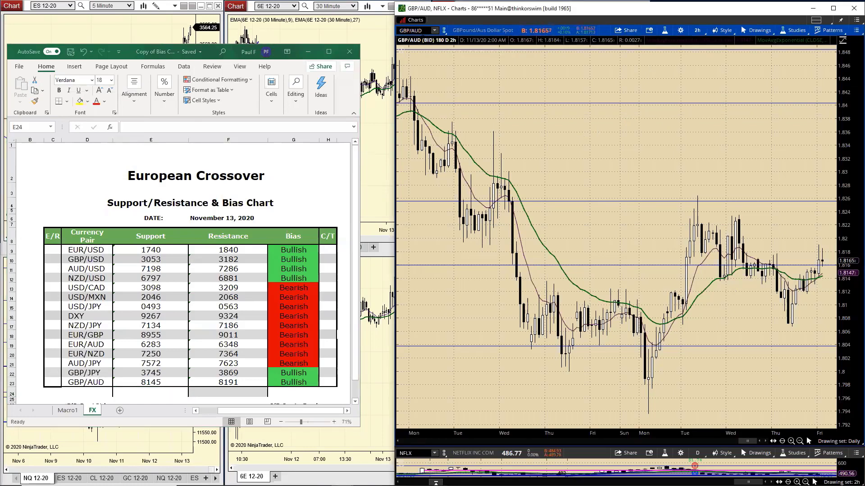
Load the GBP/NZD chart and widen the thinkorswim window over the spreadsheet.
key(BackSpace)
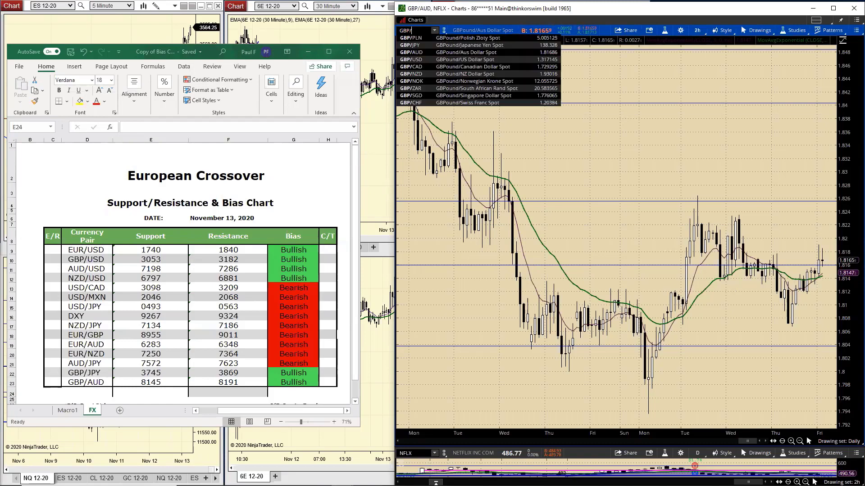
text(NZD)
key(Return)
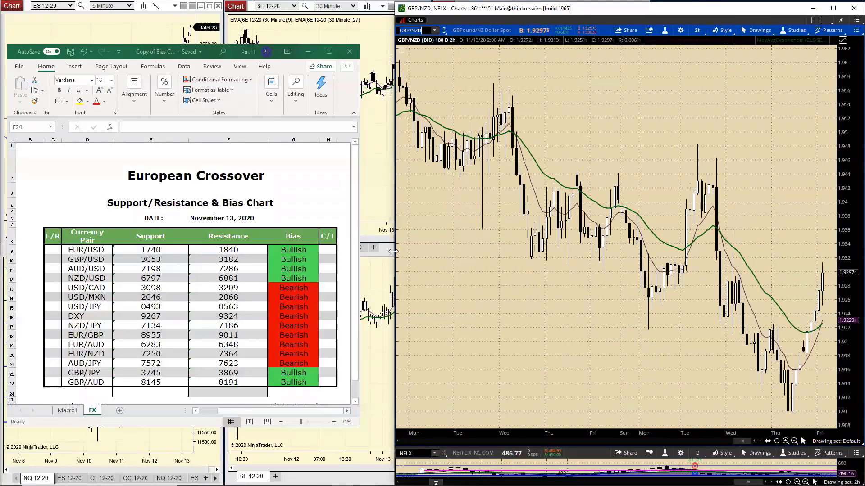
drag(395, 295, 264, 295)
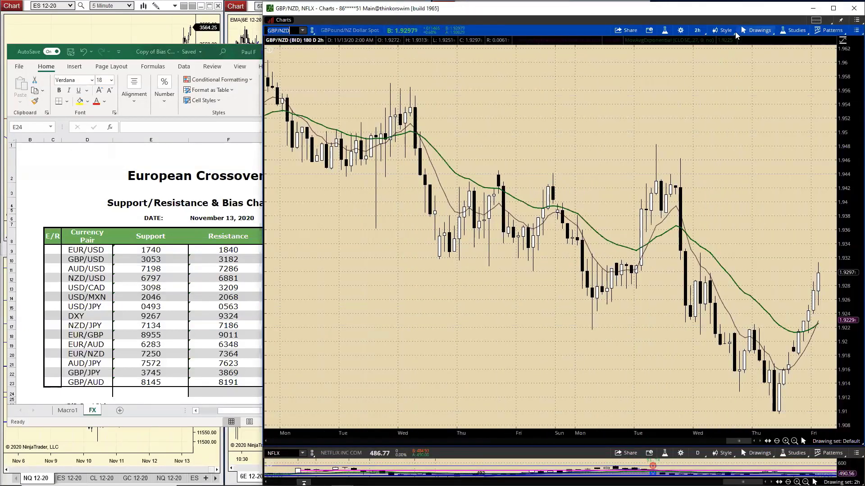
Switch the GBP/NZD chart to 3 Y : 1D daily candles, compressed back to April.
click(700, 33)
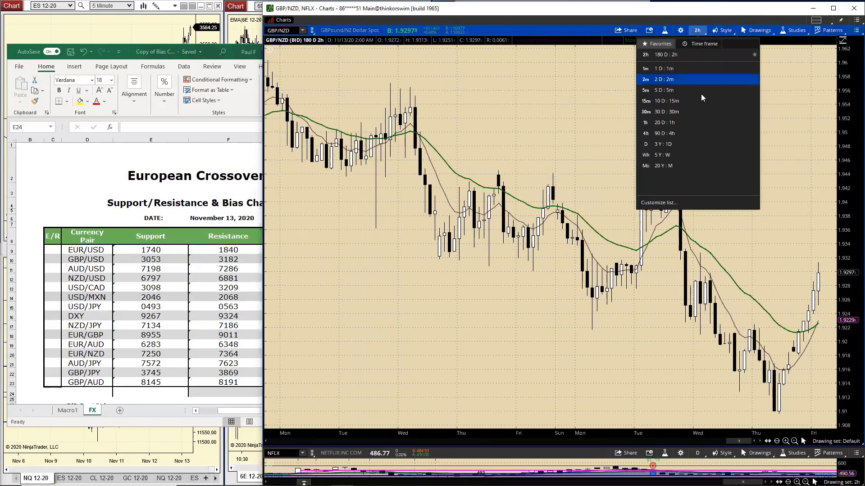
click(660, 144)
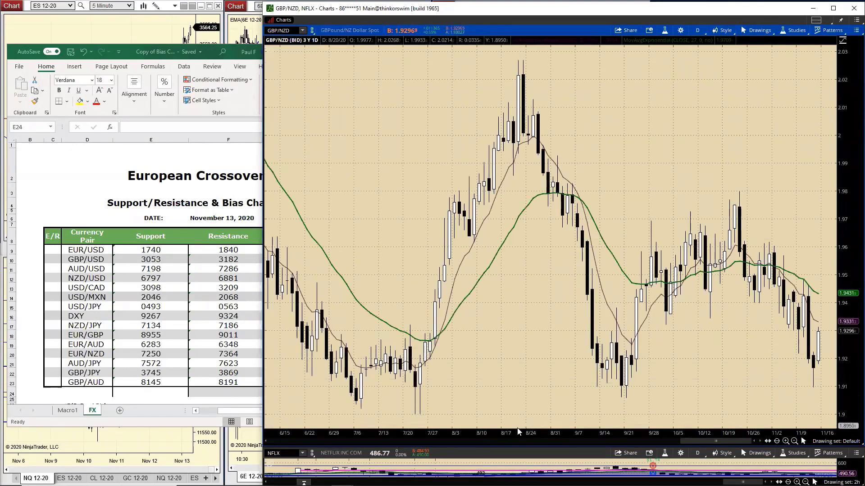
drag(517, 433, 586, 428)
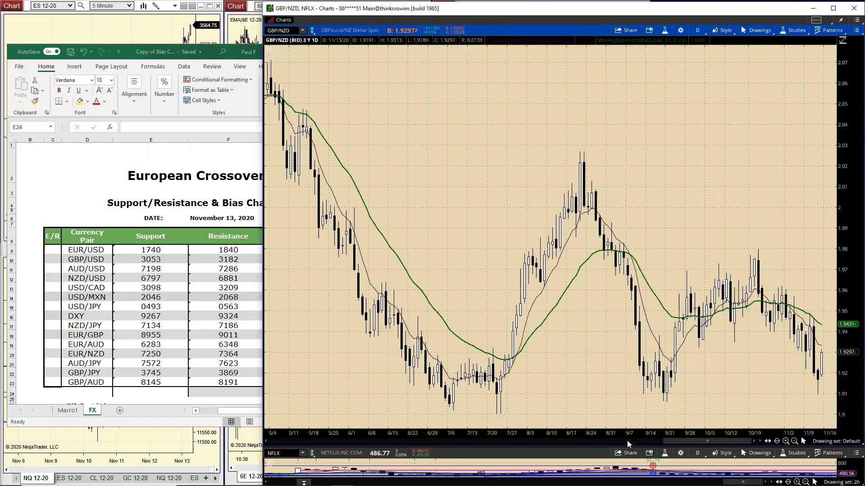
drag(594, 431, 702, 439)
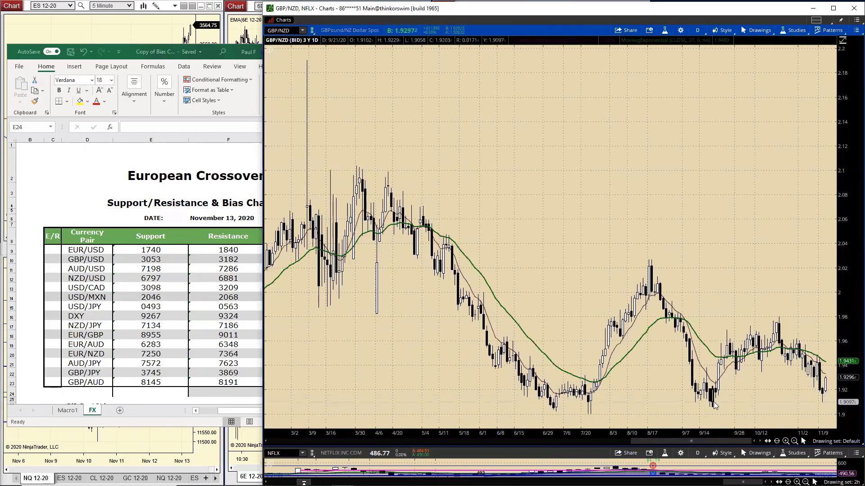
Draw a horizontal line at the mid-September low near 1.91.
click(768, 32)
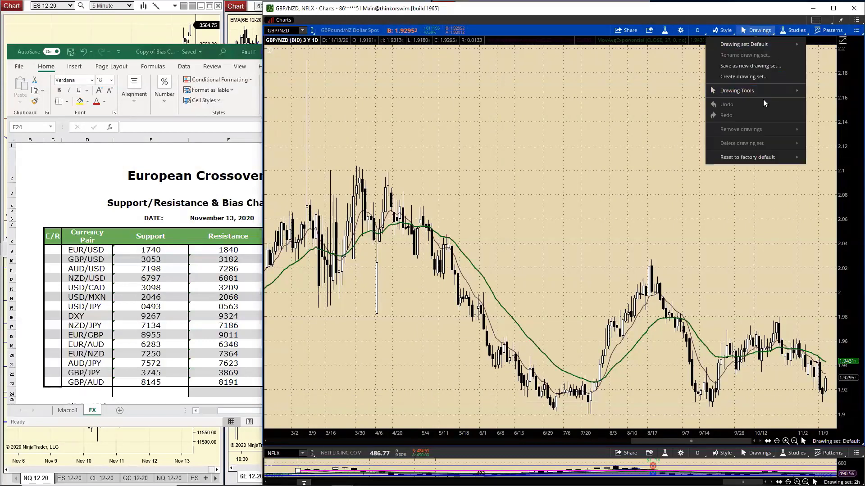
mouse_move(766, 89)
click(812, 109)
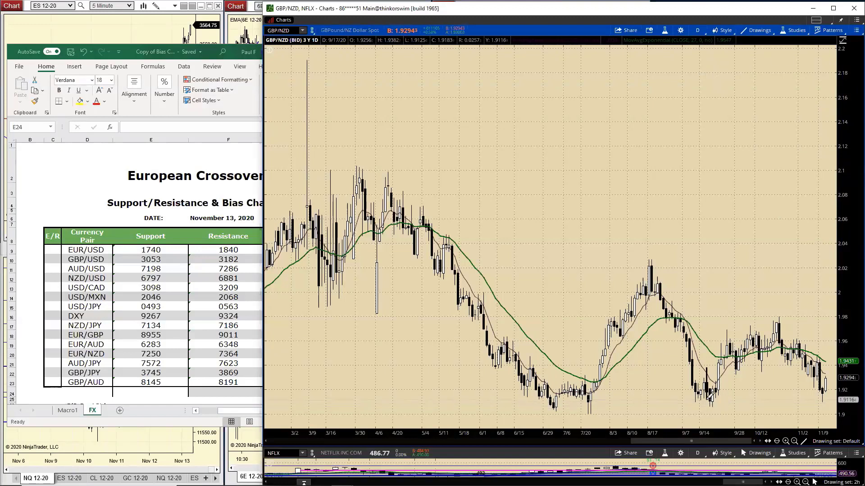
click(710, 399)
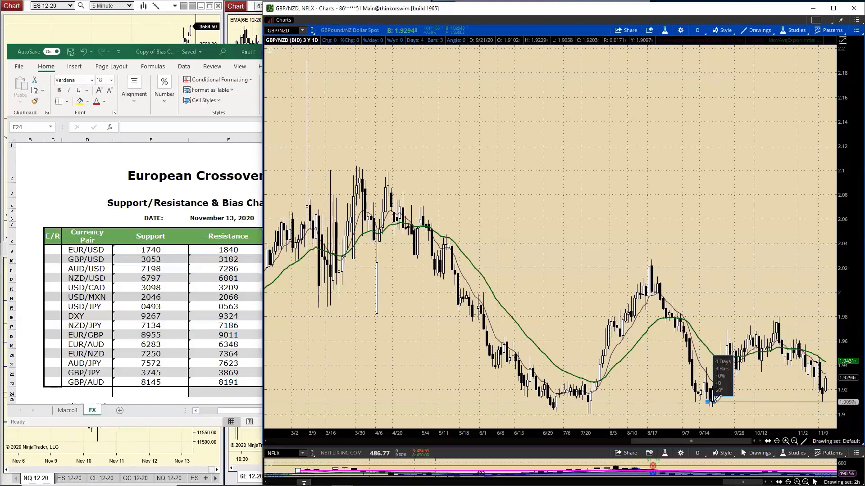
click(713, 400)
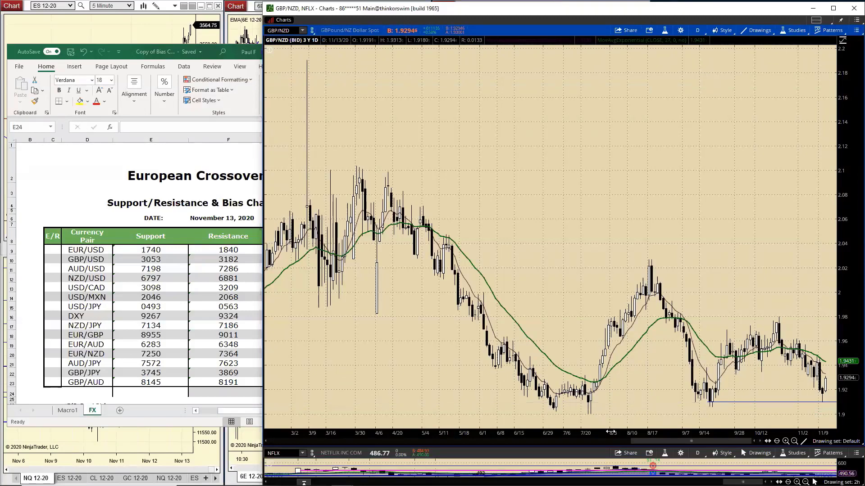
Switch the GBP/NZD chart to 5 Y : W weekly bars and restore Select drawing mode.
drag(696, 402, 647, 430)
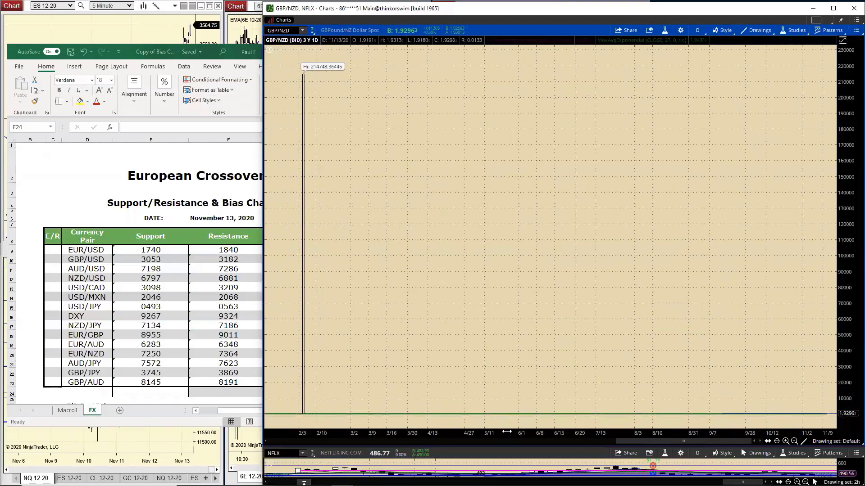
drag(507, 433, 481, 433)
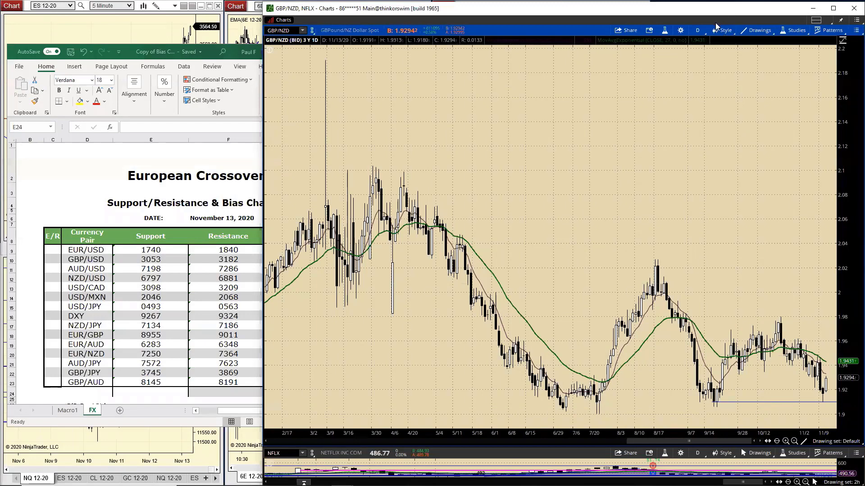
click(698, 30)
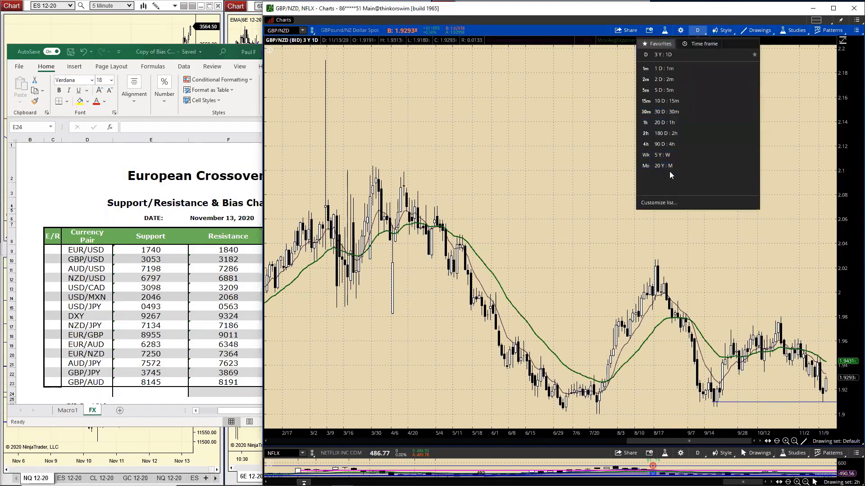
click(665, 156)
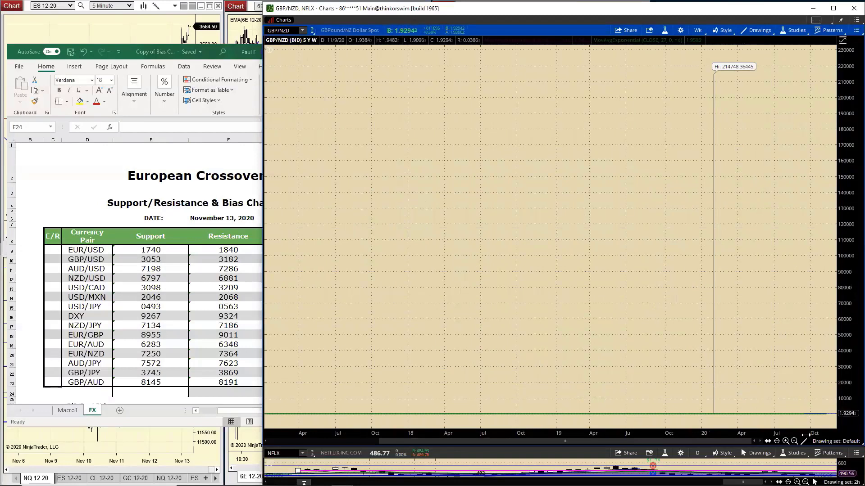
click(805, 441)
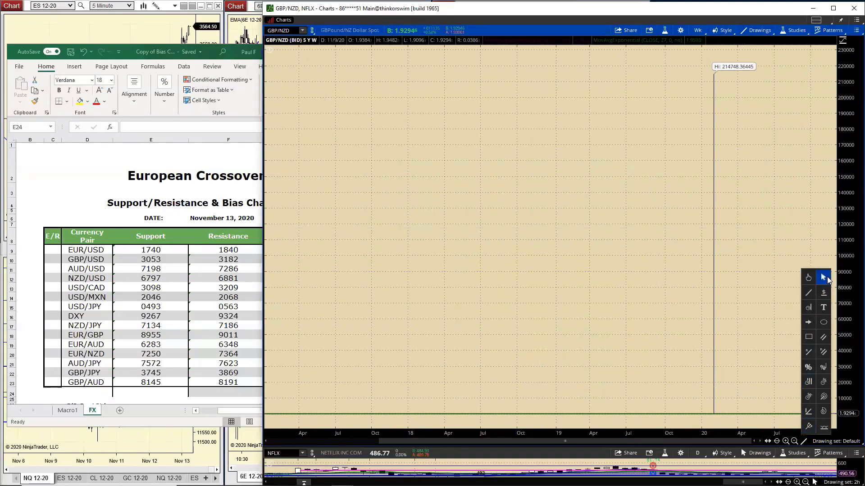
click(824, 278)
Correct the 2/3/20 spike bar's high to 2.04 and zoom to March–November 2020.
right_click(714, 328)
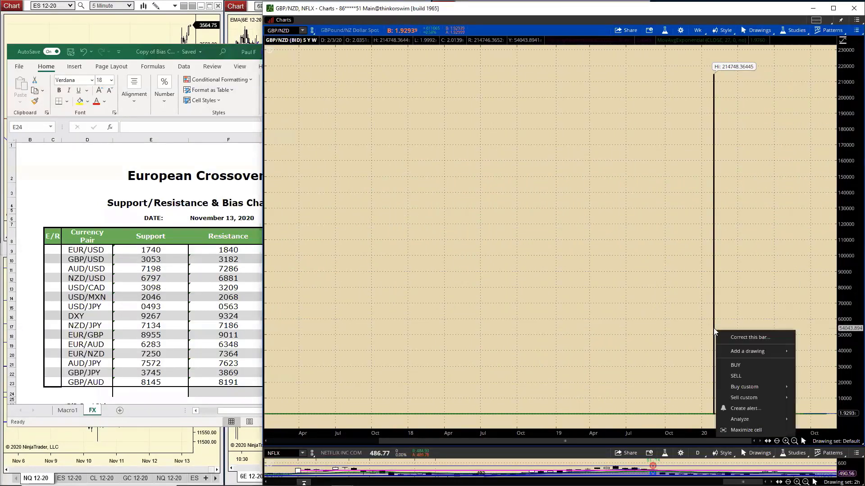
click(736, 338)
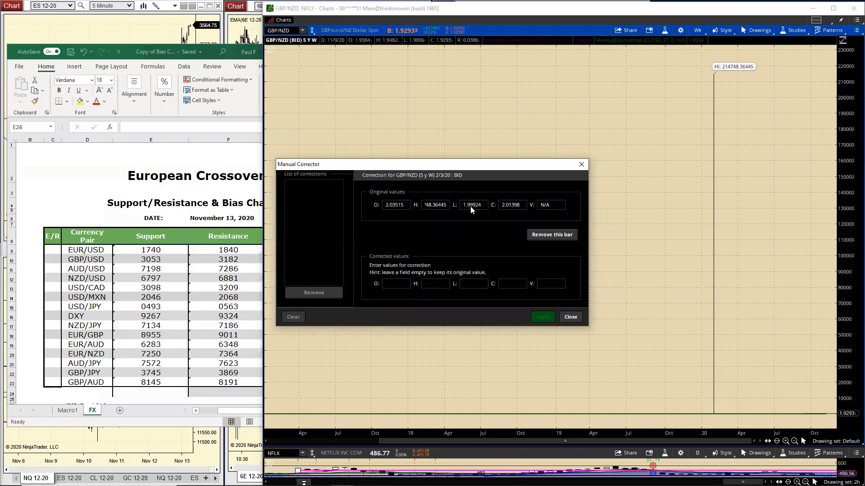
click(443, 207)
text(1)
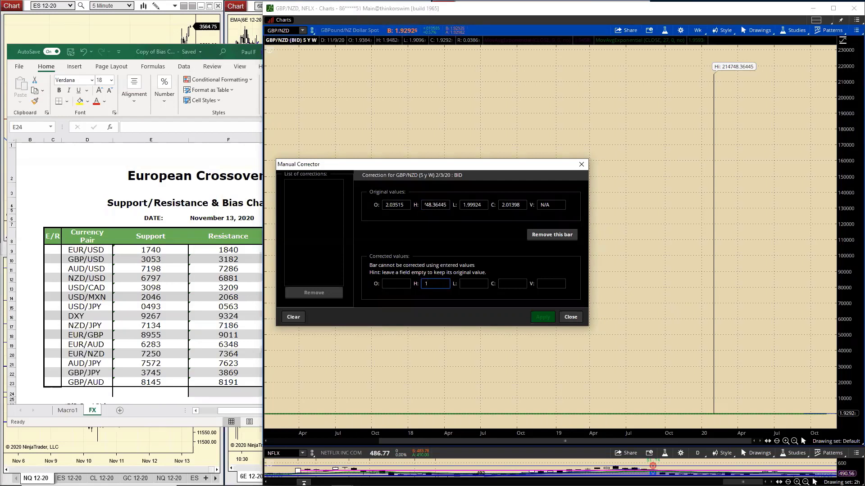
text(2)
key(BackSpace)
key(BackSpace)
text(2.048)
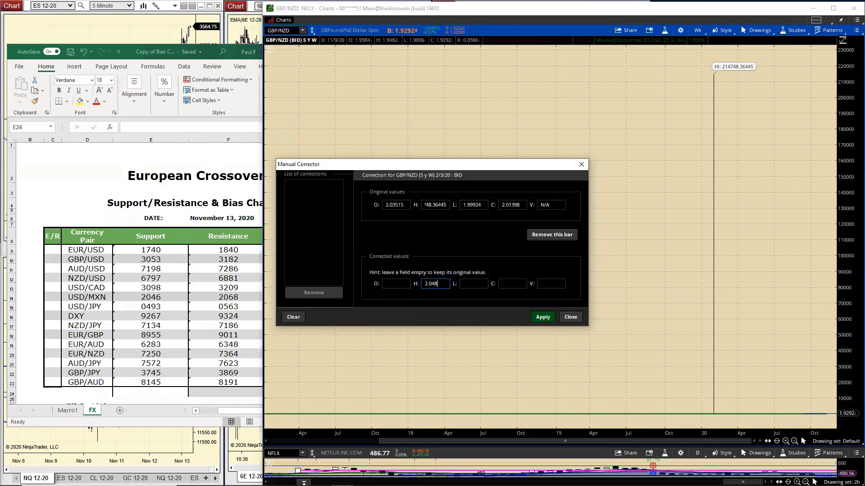
click(541, 317)
click(571, 317)
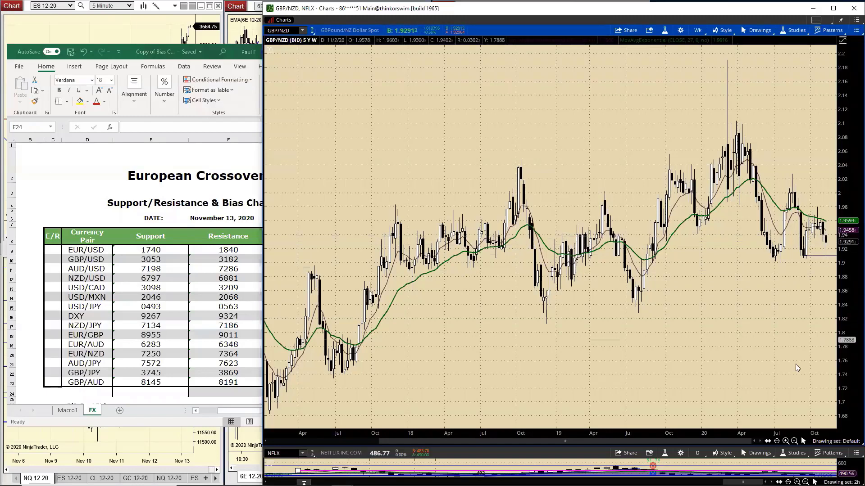
drag(767, 430, 521, 377)
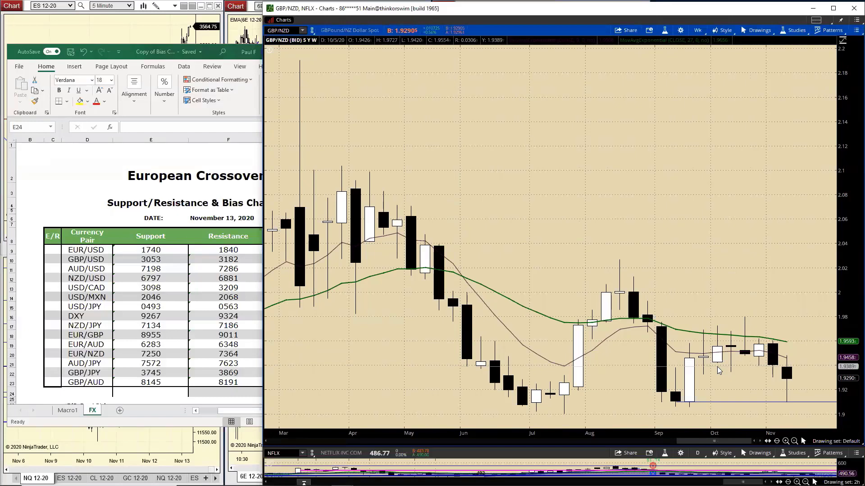
Return the GBP/NZD chart to 3-year daily candles and widen the view back to late August.
click(699, 33)
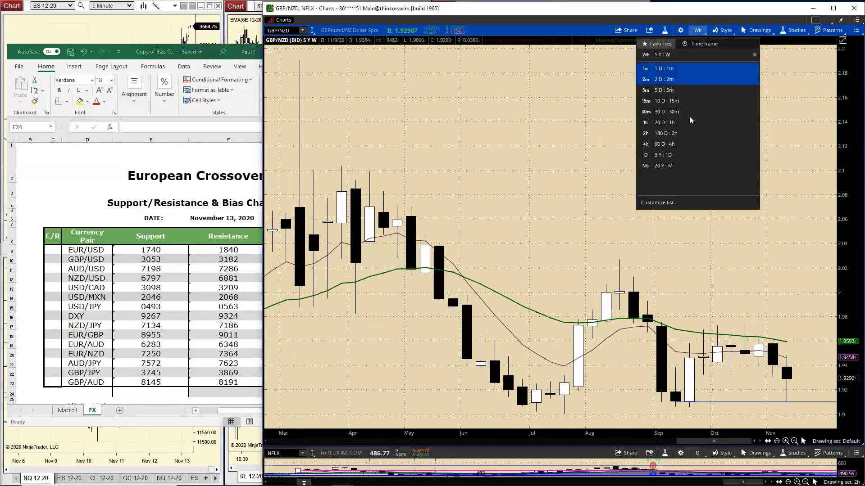
click(667, 156)
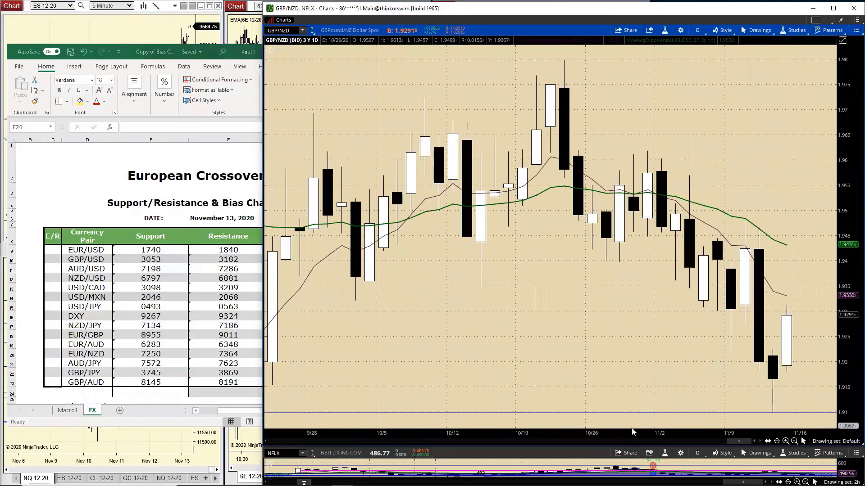
drag(628, 431, 709, 439)
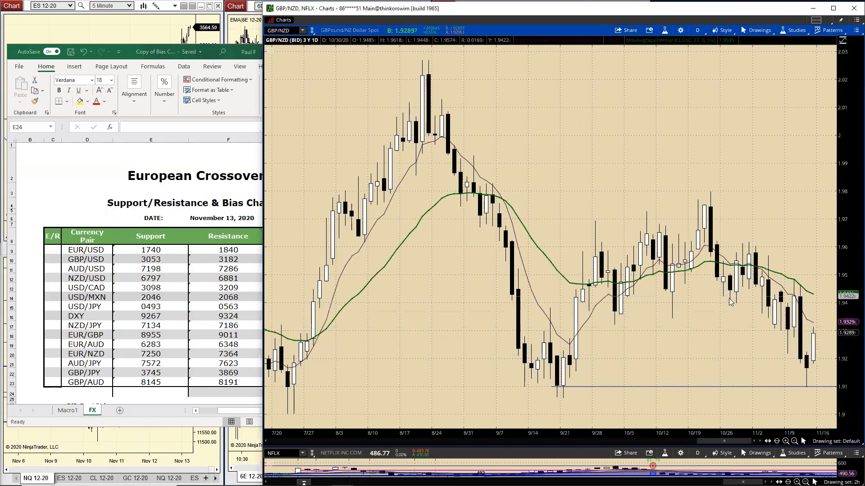
right_click(603, 385)
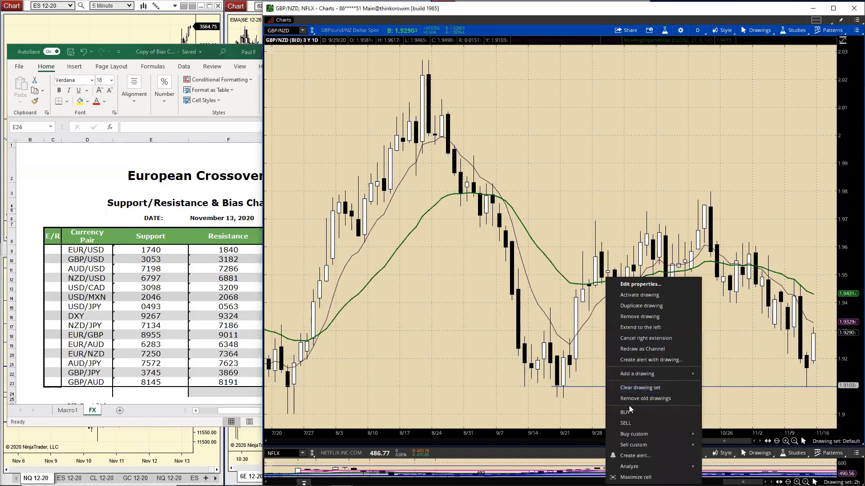
click(631, 306)
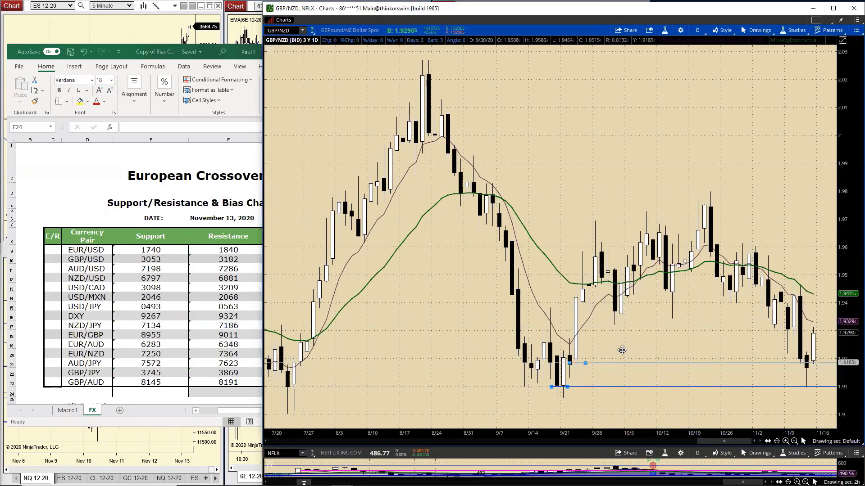
click(636, 338)
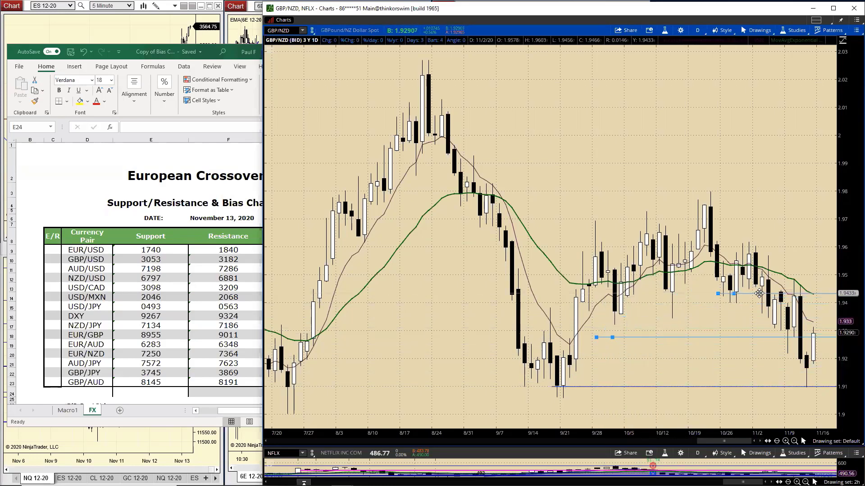
click(768, 291)
click(744, 333)
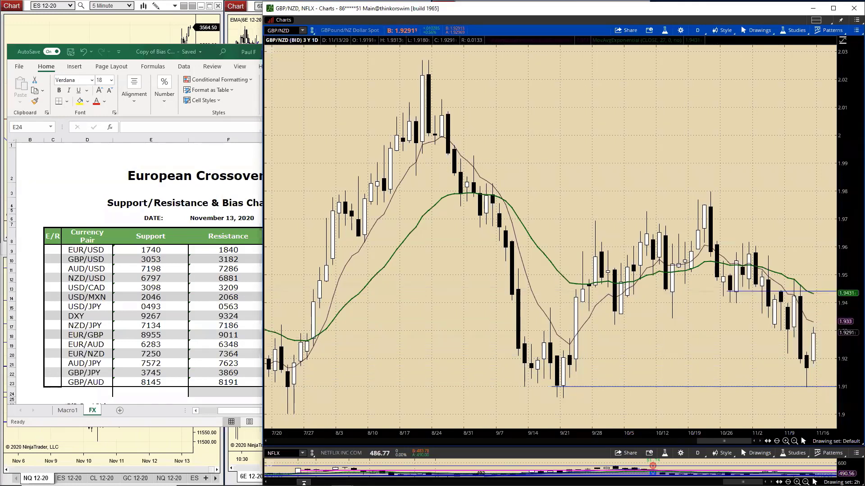
mouse_move(738, 485)
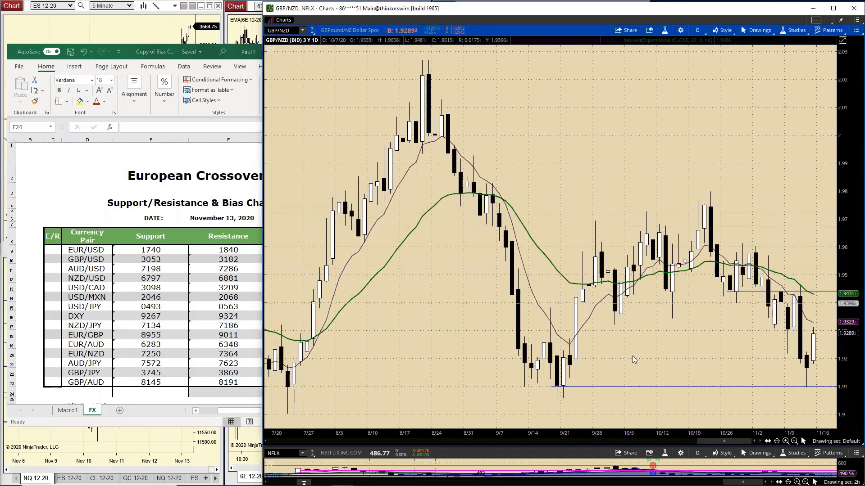
Duplicate the 1.91 horizontal line and move the copy up to about 1.9665.
right_click(620, 390)
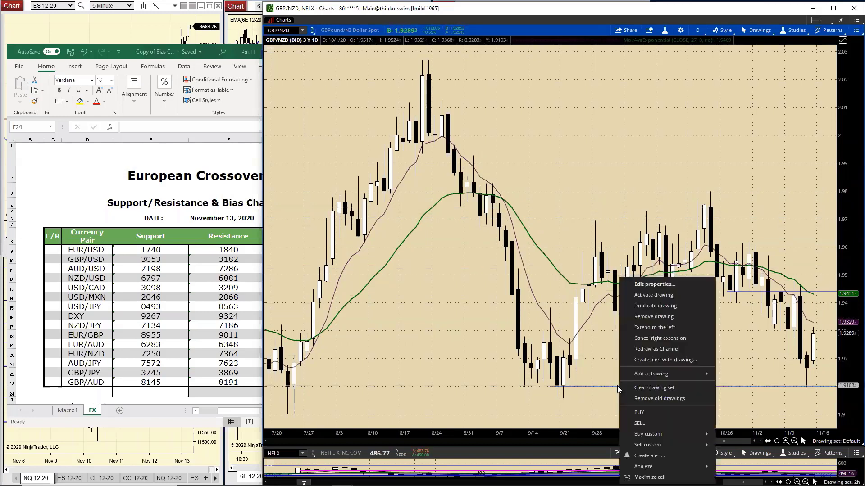
click(655, 306)
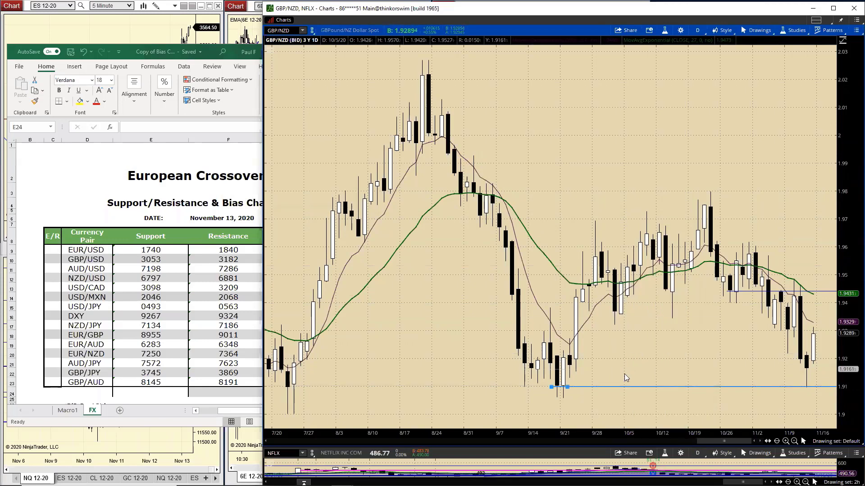
drag(620, 385, 402, 210)
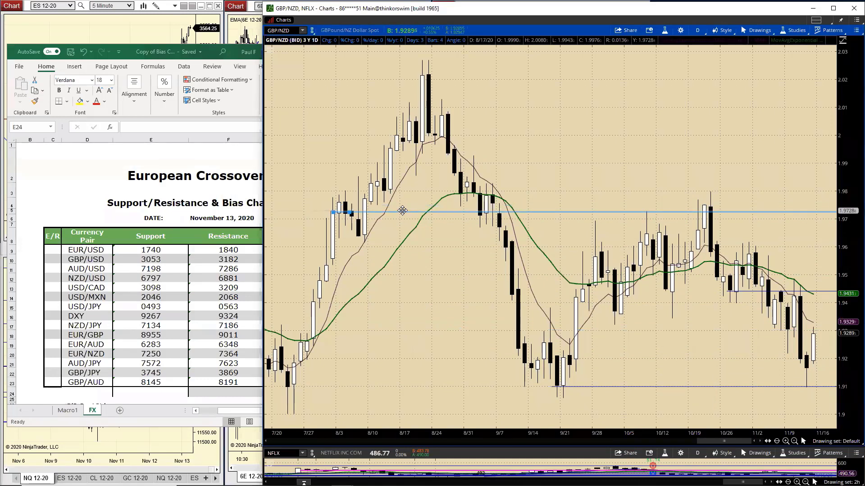
drag(402, 211, 396, 228)
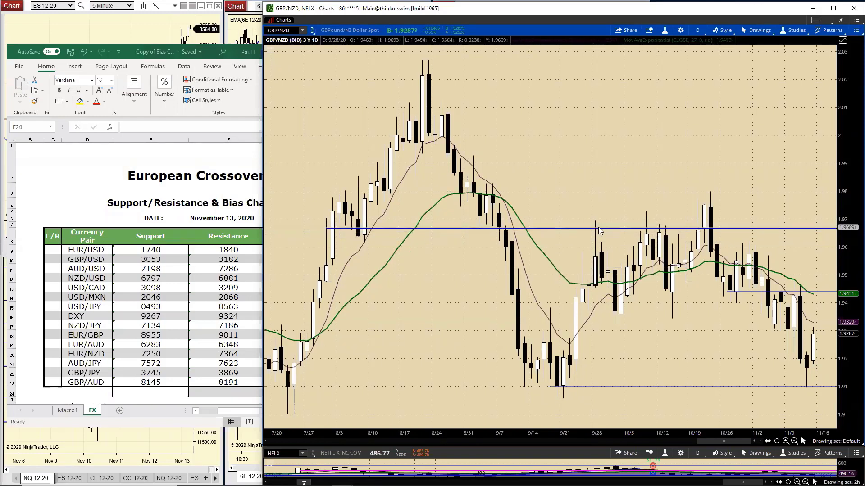
mouse_move(593, 232)
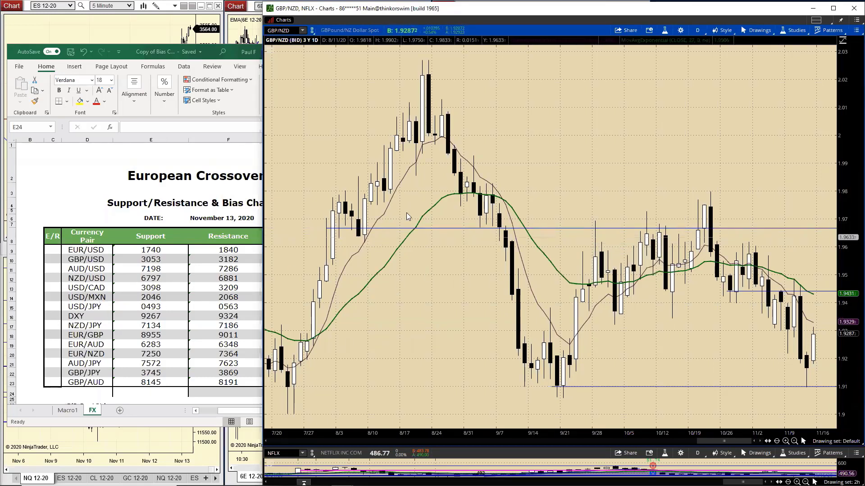
mouse_move(342, 43)
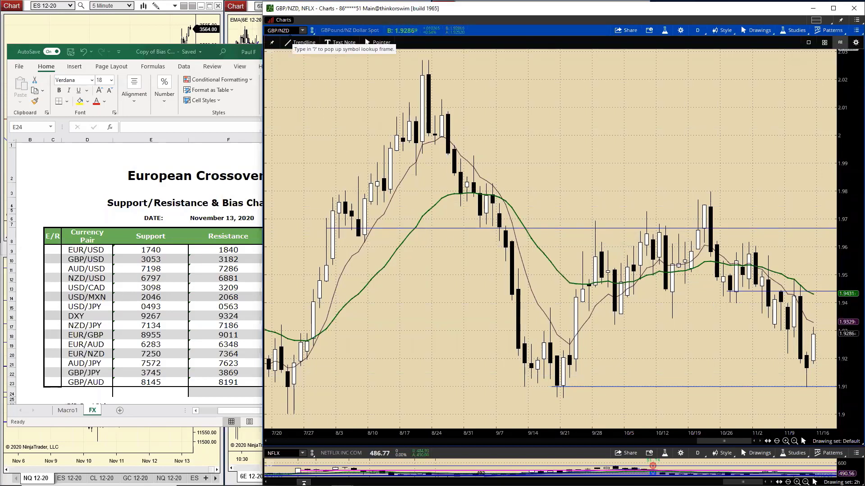
Load TSLA, enlarge the NFLX pane to half the window, and narrow the window off the sheet.
click(289, 30)
text(TSLA)
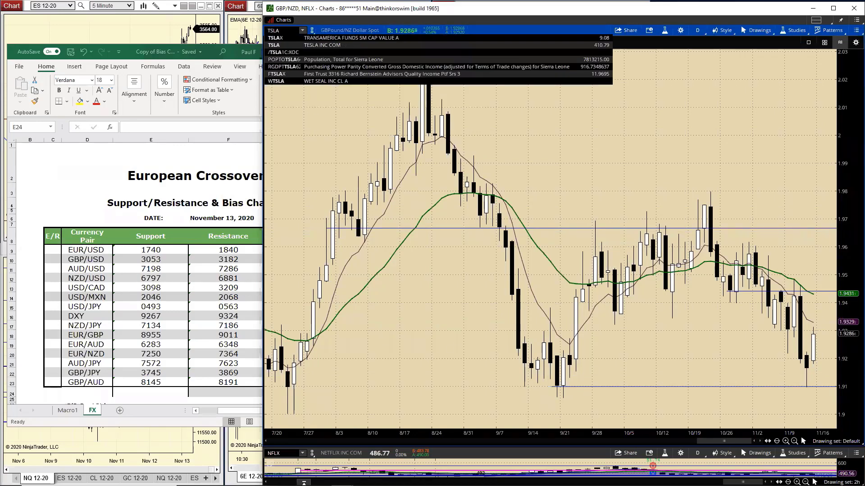
key(Return)
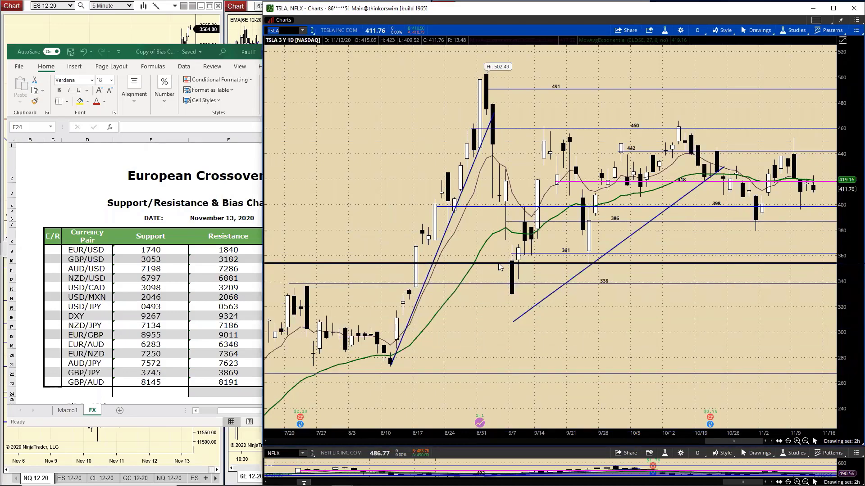
drag(271, 447, 265, 265)
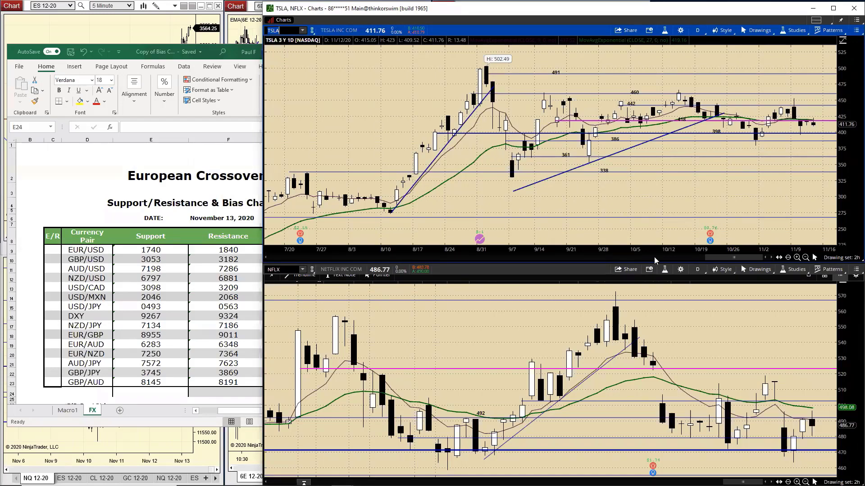
drag(264, 103, 650, 103)
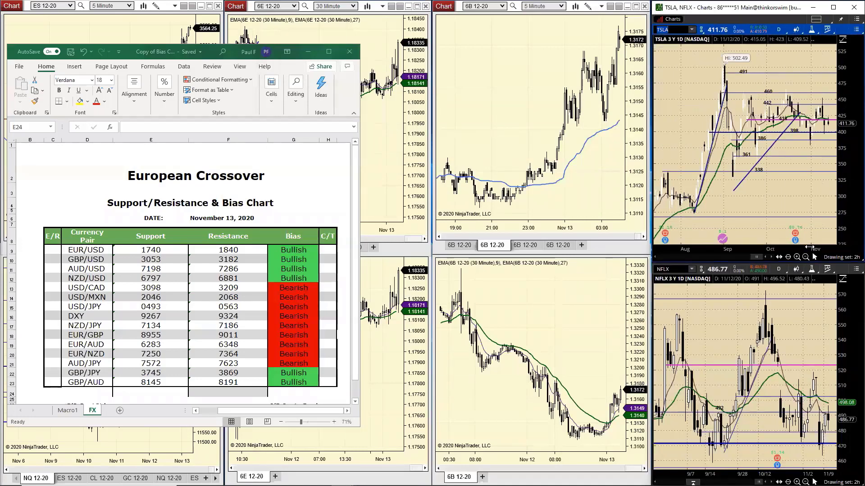
Bring up the NinjaTrader NQ 12-20 5-, 30- and 1-minute charts.
scroll(786, 247, up, 3)
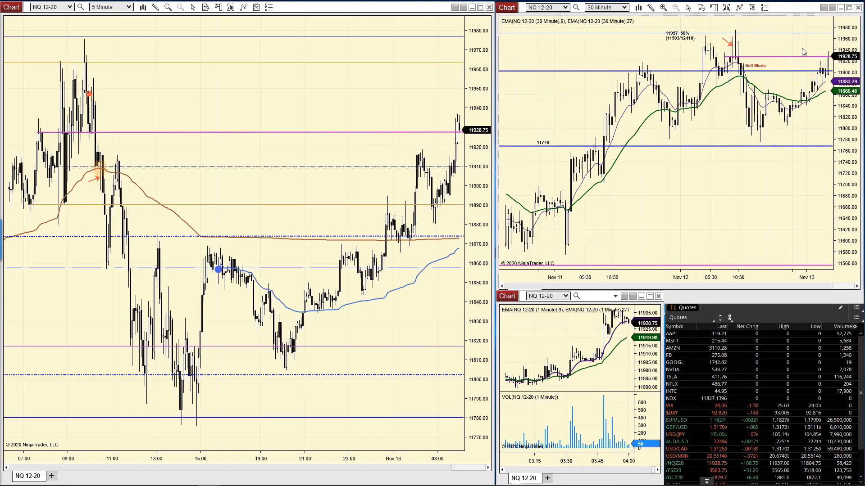
Remove the small drawing near the 11957 high on the 30-minute NQ 12-20 chart.
right_click(729, 43)
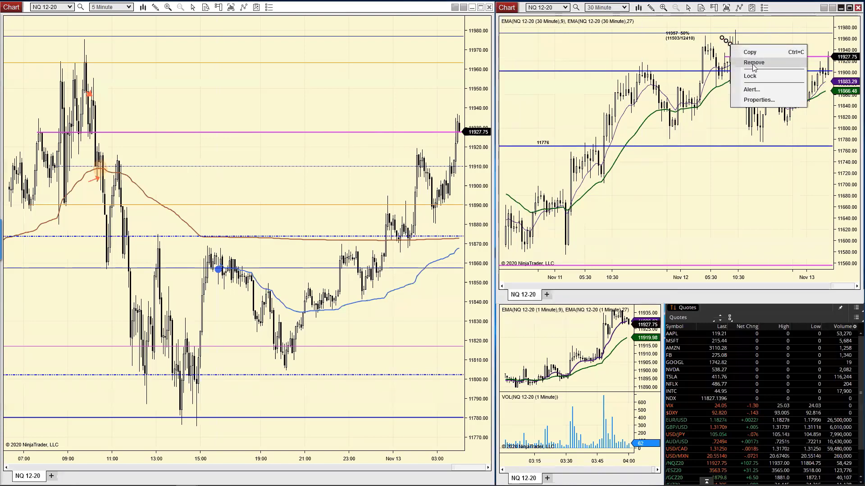
click(753, 64)
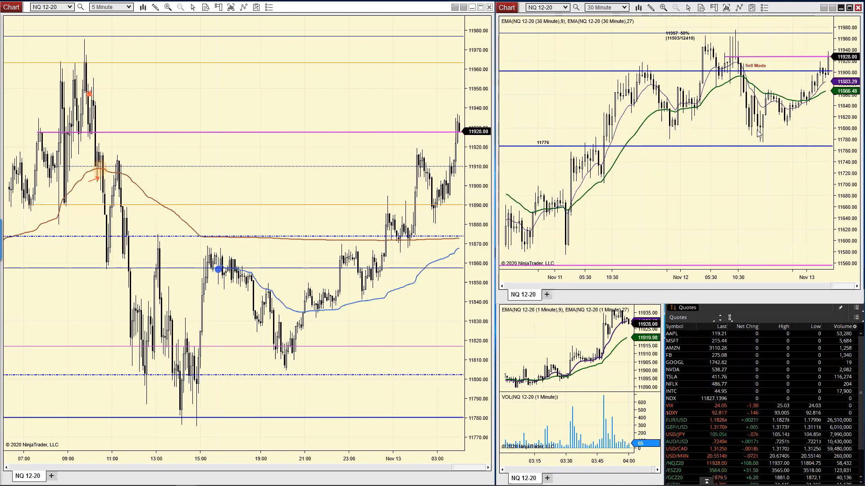
drag(708, 277, 749, 287)
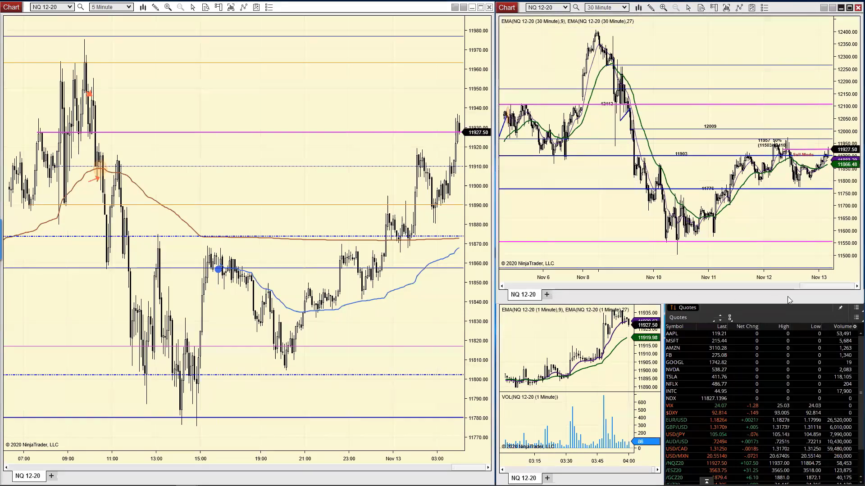
drag(811, 288, 714, 283)
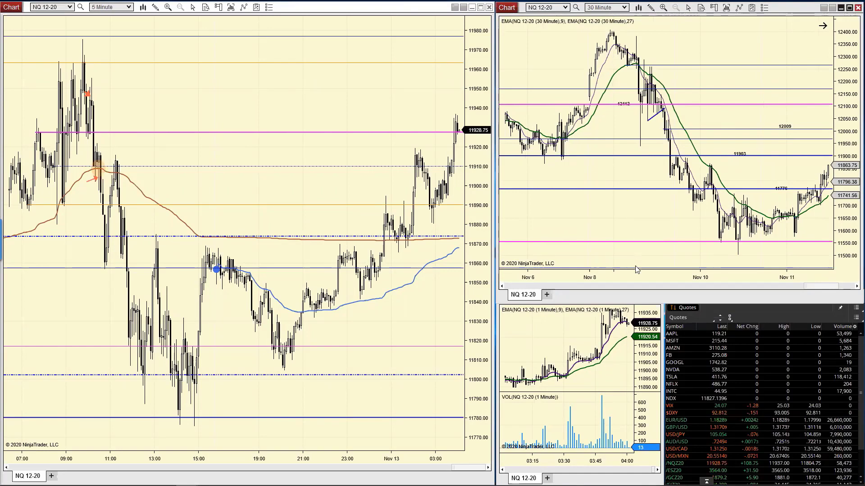
Review 30-minute history back to Nov 4, then focus on Nov 6–11 and recent sessions.
drag(644, 277, 659, 276)
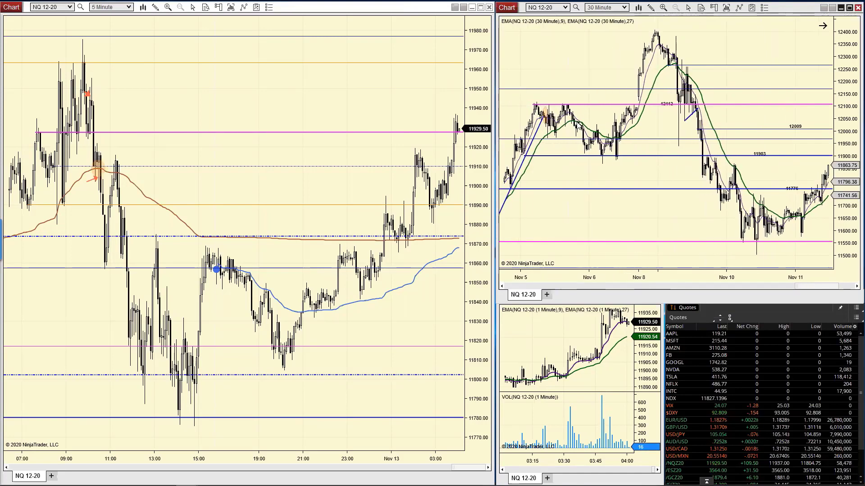
drag(608, 272, 570, 230)
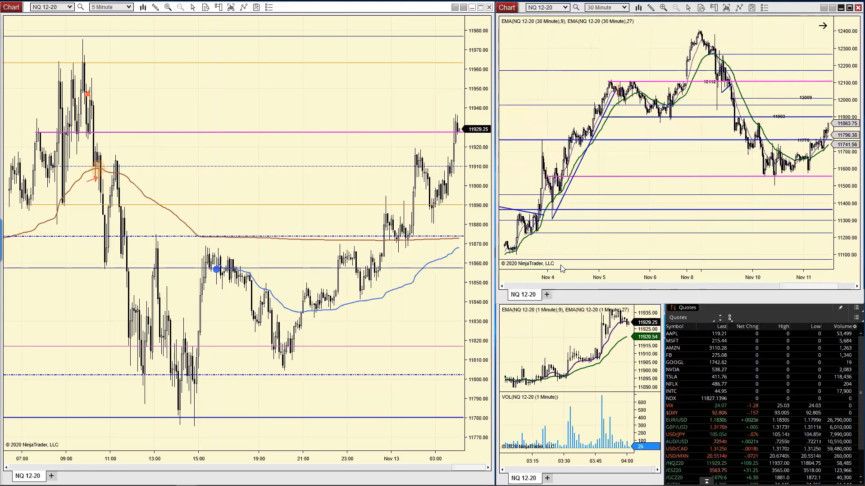
scroll(570, 275, down, 3)
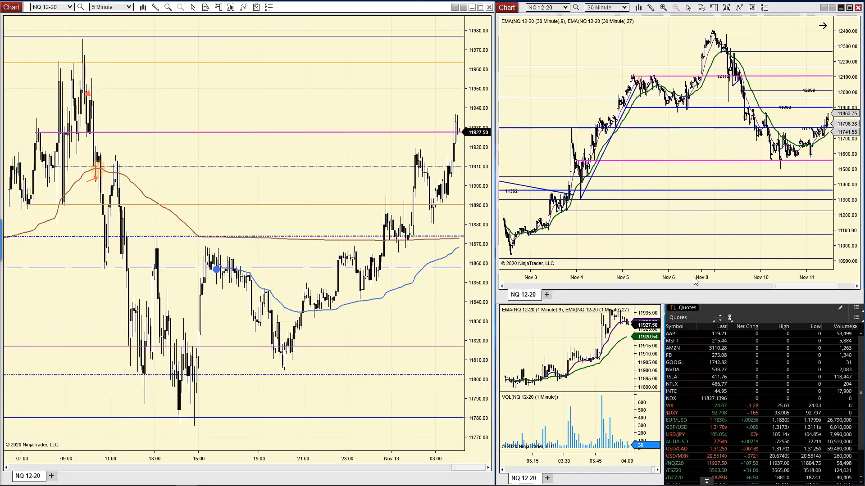
drag(694, 279, 613, 279)
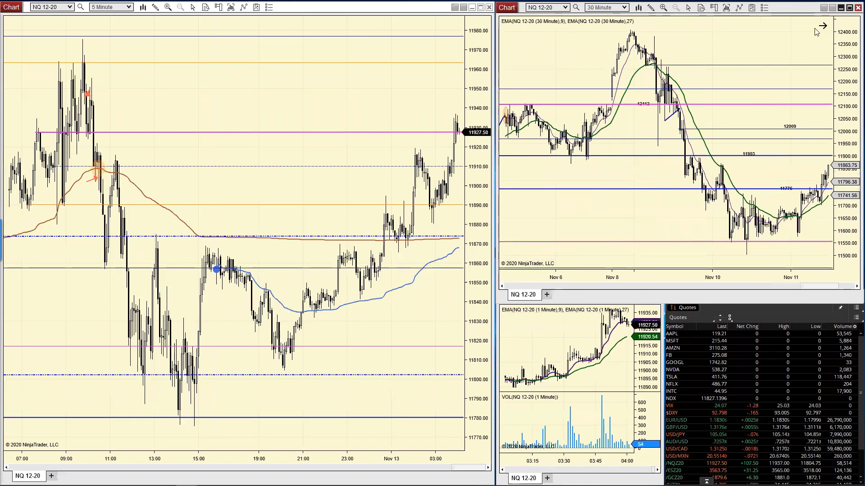
scroll(823, 27, down, 10)
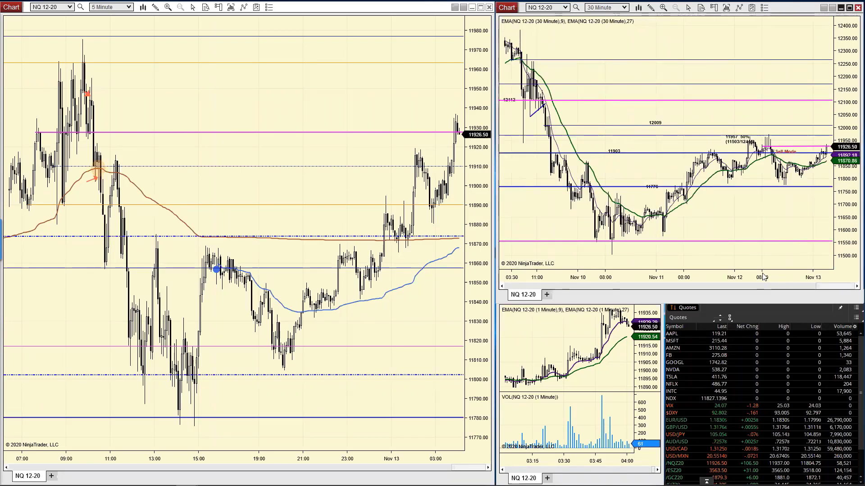
drag(763, 280, 688, 280)
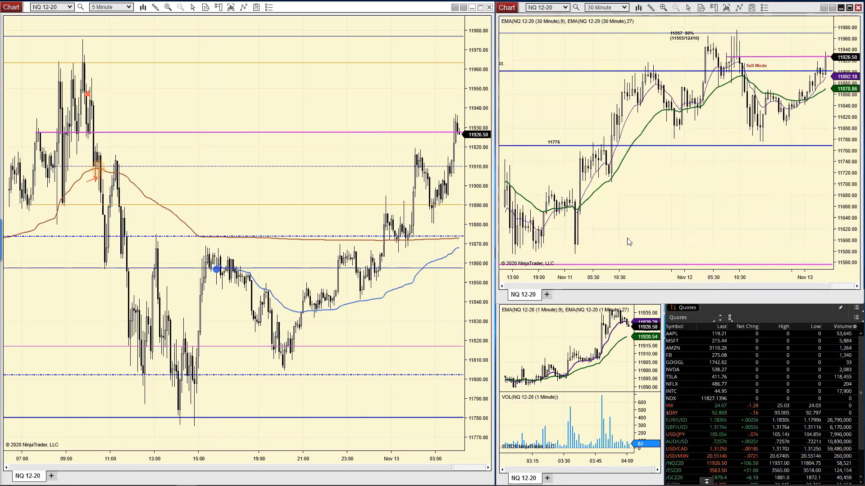